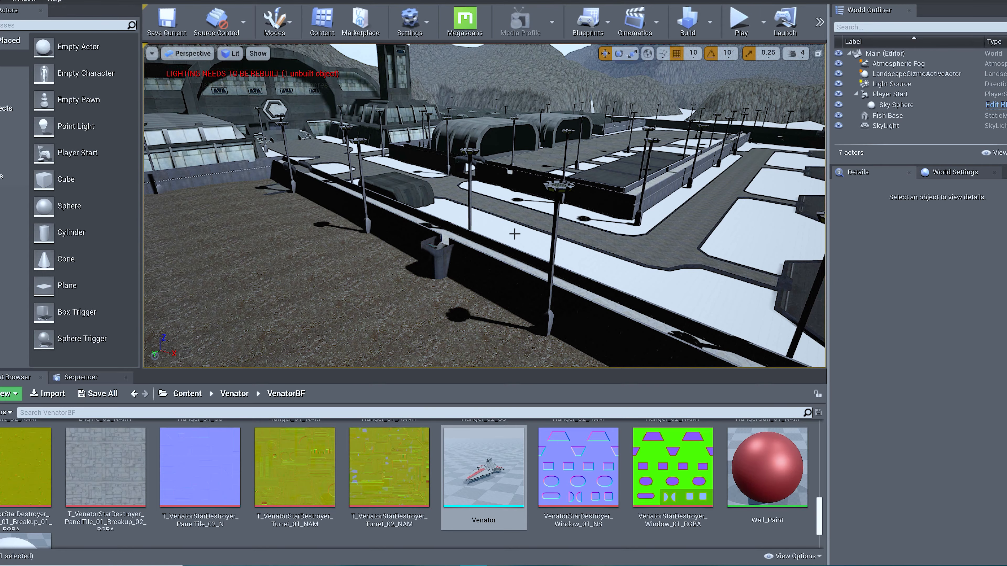
Examine the base's perimeter walls, hangars and roads in the level, and go back to the root Content folder.
{"action": "right_click_drag", "start_coordinate": [514, 234], "coordinate": [535, 231]}
{"action": "key", "text": "w"}
{"action": "key", "text": "s"}
{"action": "key", "text": "w"}
{"action": "key", "text": "s"}
{"action": "left_click", "coordinate": [191, 398]}
{"action": "right_click_drag", "start_coordinate": [660, 245], "coordinate": [714, 243]}
{"action": "key", "text": "s"}
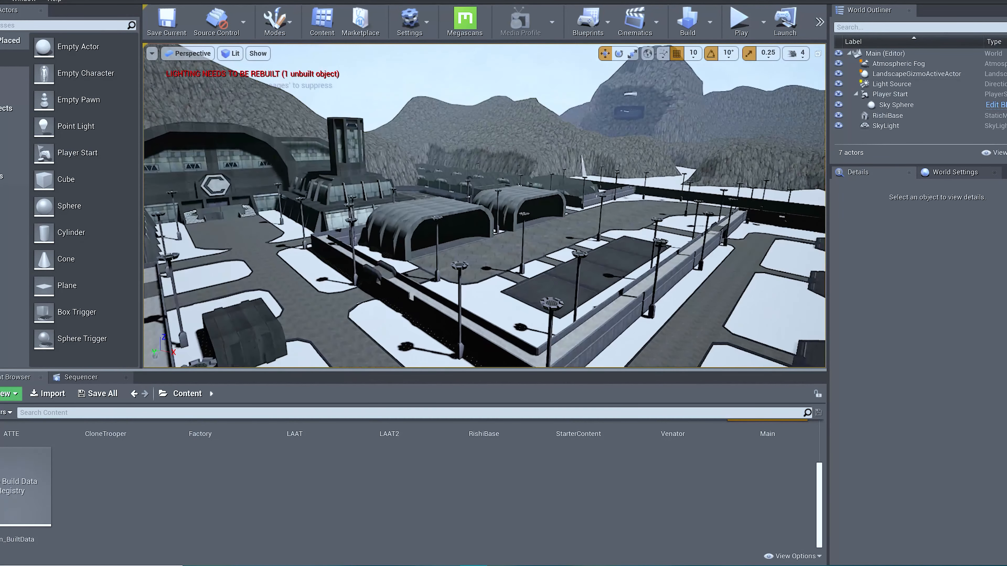
Look into the RishiBase and Factory asset folders, returning to the root Content folder.
{"action": "scroll", "coordinate": [481, 451], "scroll_direction": "up", "scroll_amount": 2}
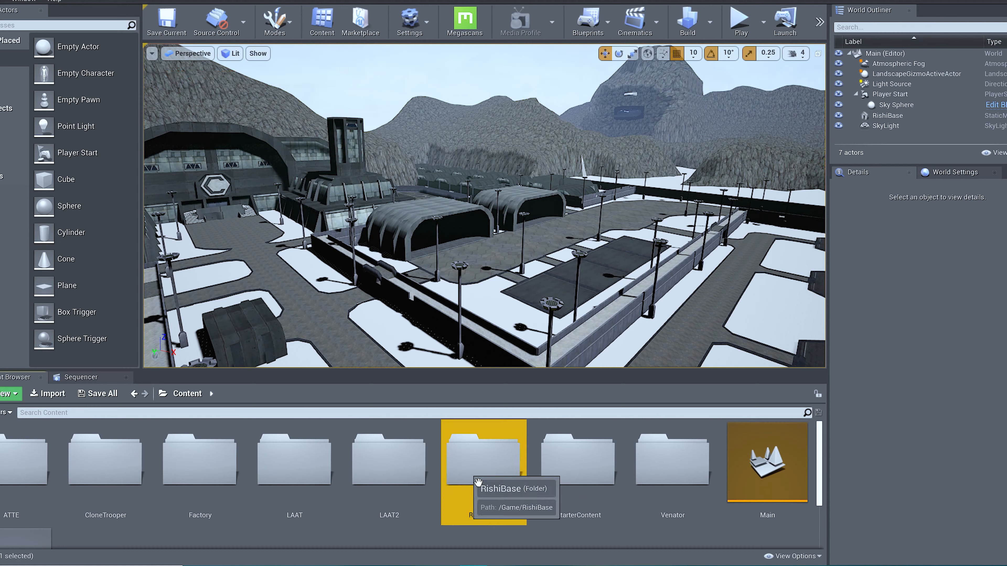
{"action": "double_click", "coordinate": [484, 456]}
{"action": "left_click", "coordinate": [190, 397]}
{"action": "double_click", "coordinate": [177, 454]}
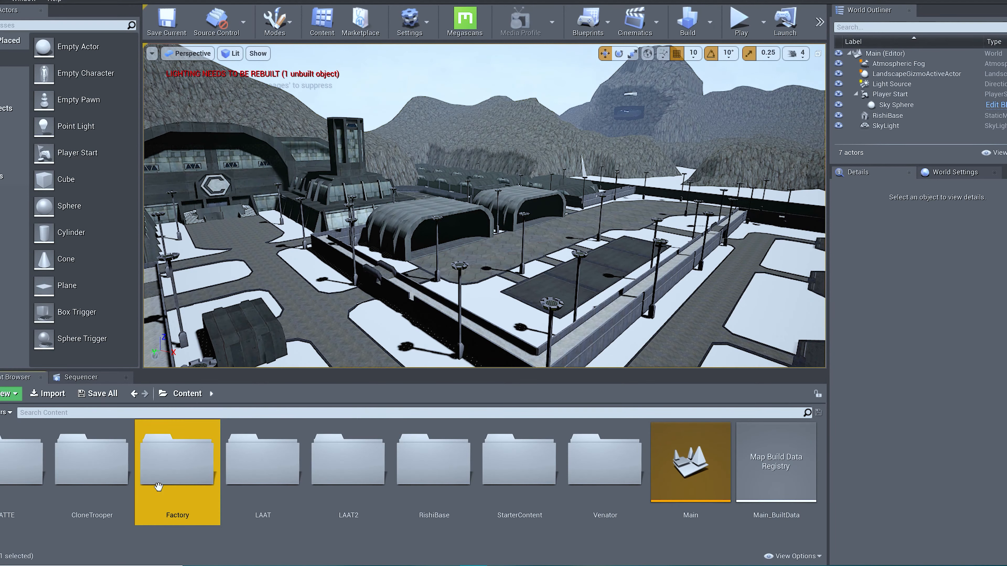
{"action": "left_click", "coordinate": [187, 393]}
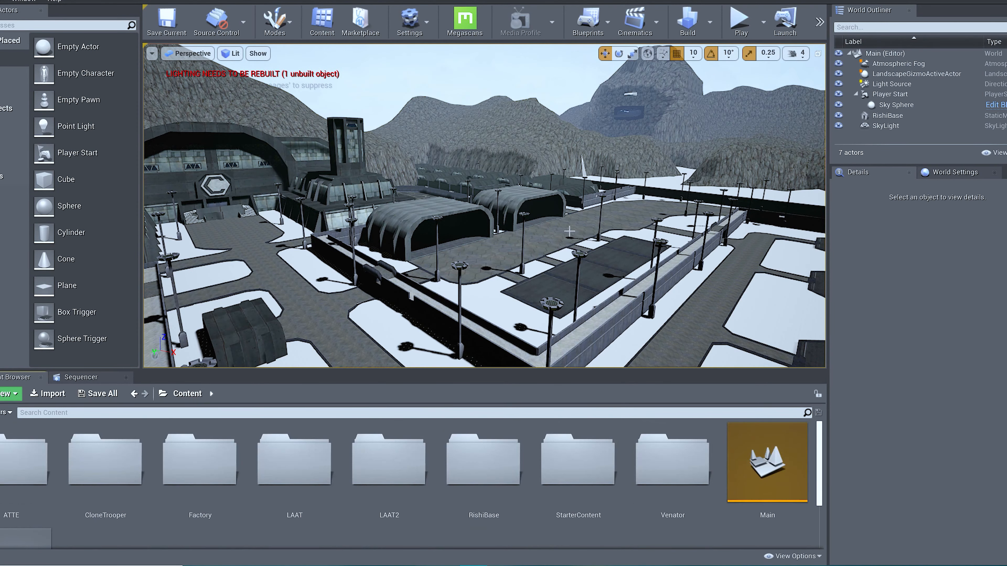
Examine the main base building, the barracks and the walled yard of the level from several angles.
{"action": "right_click_drag", "start_coordinate": [546, 262], "coordinate": [456, 261]}
{"action": "key", "text": "w"}
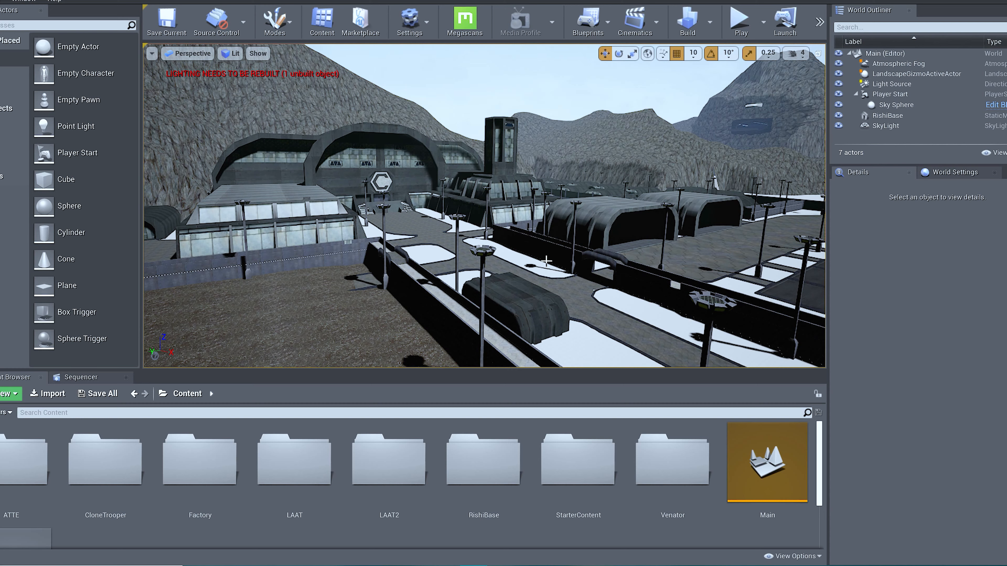
{"action": "right_click_drag", "start_coordinate": [571, 278], "coordinate": [579, 303]}
{"action": "key", "text": "w"}
{"action": "key", "text": "s"}
{"action": "key", "text": "s"}
{"action": "key", "text": "w"}
{"action": "key", "text": "s"}
{"action": "key", "text": "a"}
{"action": "key", "text": "a"}
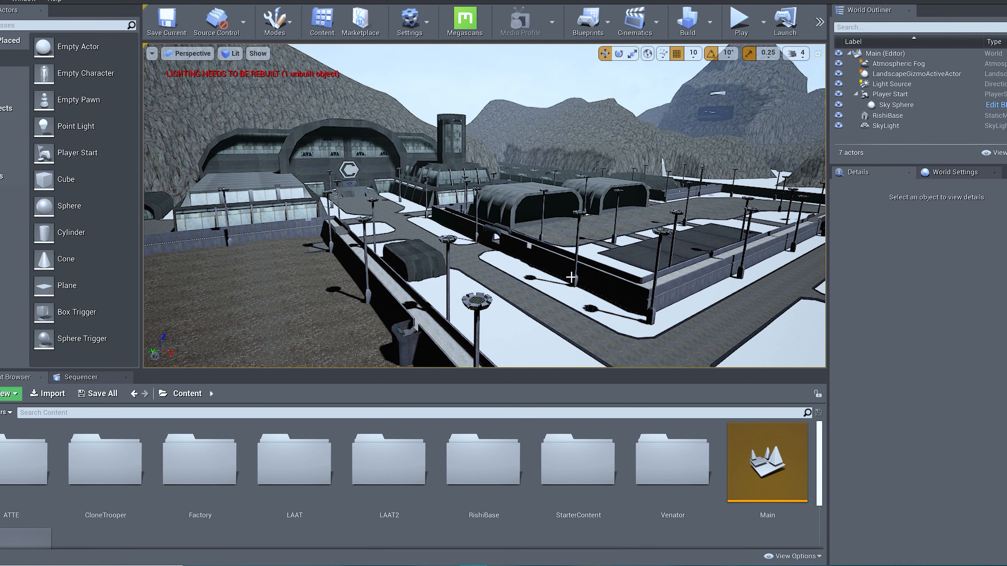
Try a dimmer intensity of about 2.16 lux and a pinkish colour on the Light Source, restoring white and 5.0 lux.
{"action": "left_click", "coordinate": [892, 84]}
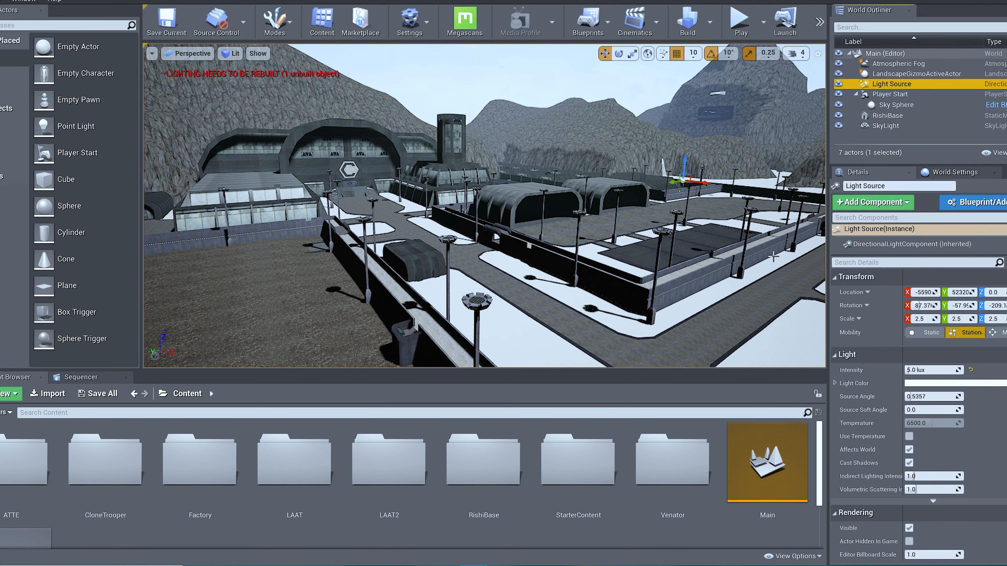
{"action": "mouse_move", "coordinate": [718, 185]}
{"action": "left_mouse_down"}
{"action": "mouse_move", "coordinate": [685, 214]}
{"action": "mouse_move", "coordinate": [718, 186]}
{"action": "left_mouse_up"}
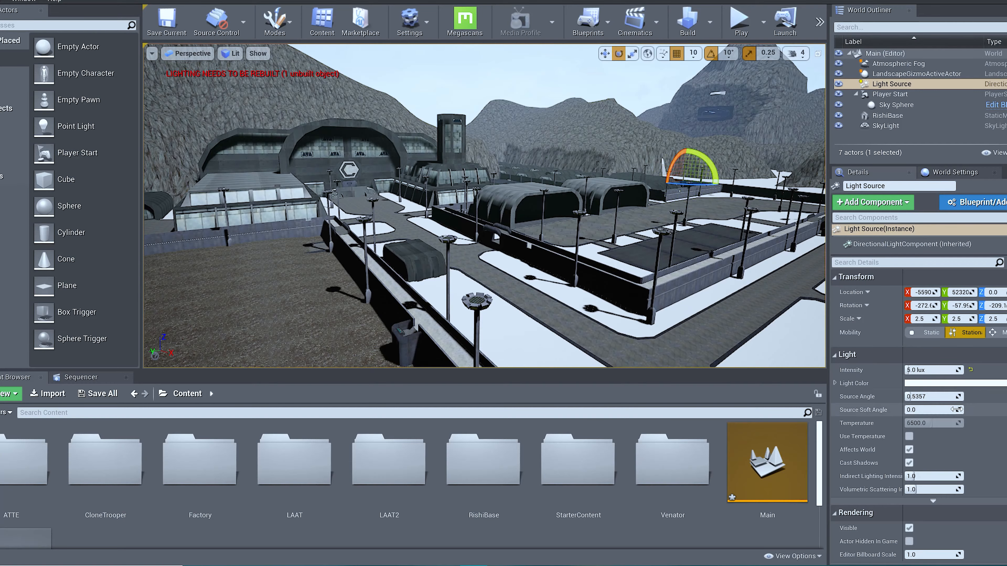
{"action": "left_click_drag", "start_coordinate": [957, 370], "coordinate": [959, 374]}
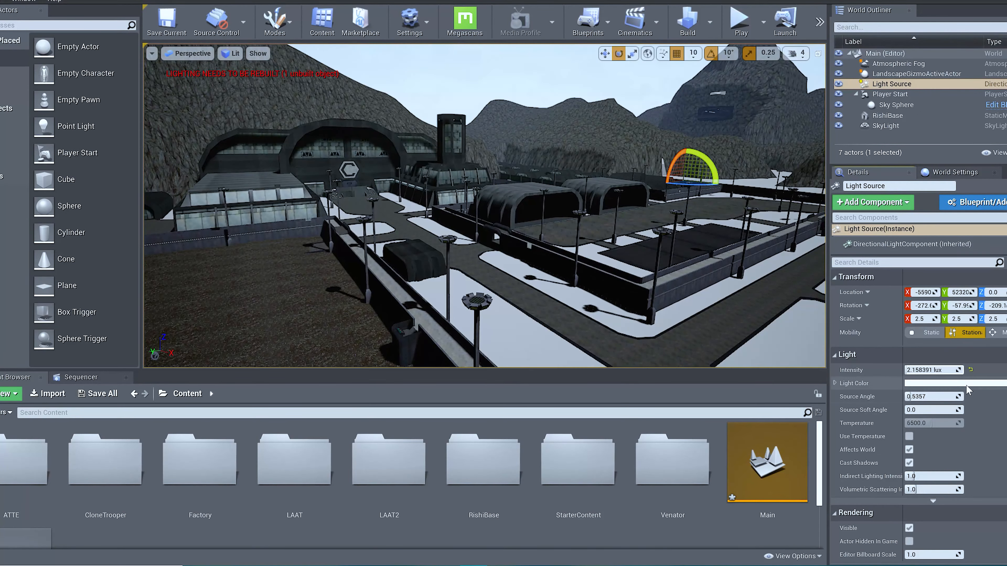
{"action": "left_click", "coordinate": [966, 384]}
{"action": "mouse_move", "coordinate": [790, 352]}
{"action": "left_mouse_down"}
{"action": "mouse_move", "coordinate": [826, 317]}
{"action": "mouse_move", "coordinate": [800, 360]}
{"action": "left_mouse_up"}
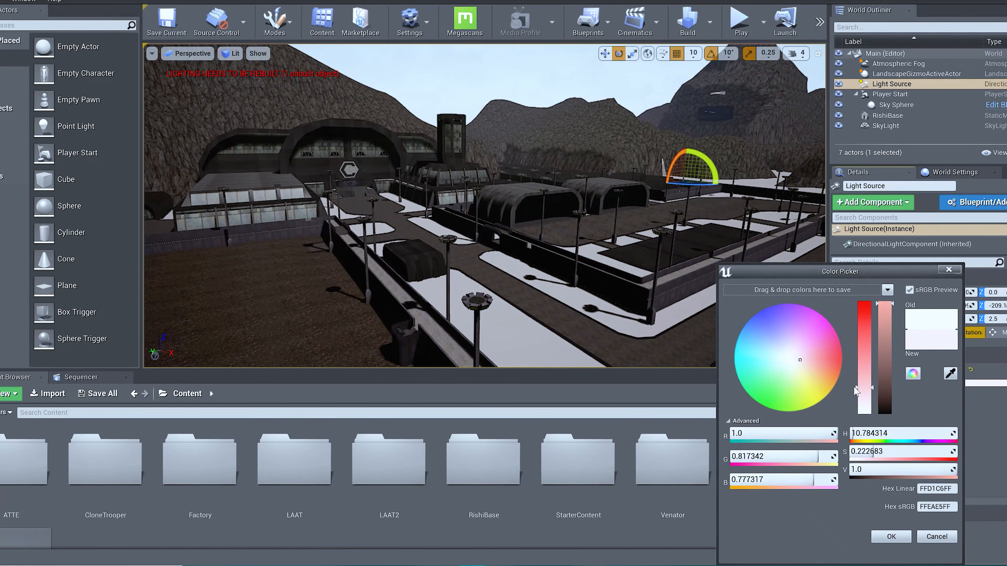
{"action": "left_click_drag", "start_coordinate": [864, 390], "coordinate": [865, 443]}
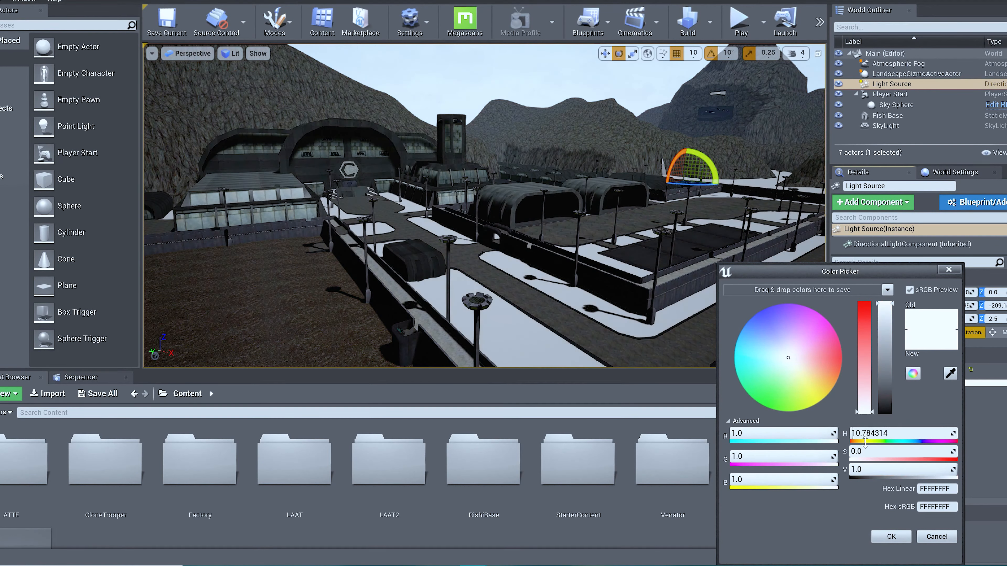
{"action": "left_click", "coordinate": [888, 537]}
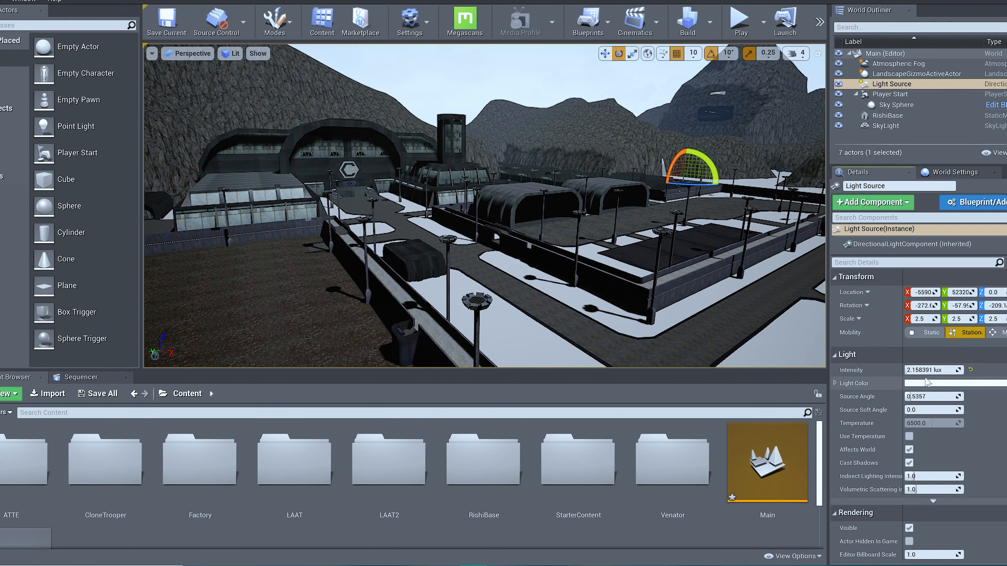
{"action": "key", "text": "Return"}
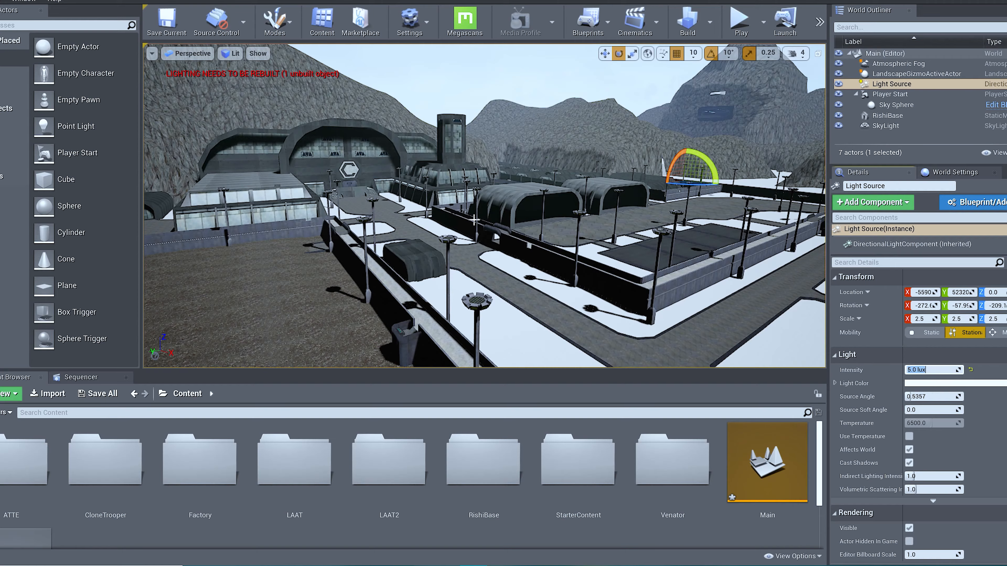
Inspect the lit base and the numbered landing pads beyond the walled yard.
{"action": "right_click_drag", "start_coordinate": [507, 206], "coordinate": [546, 219]}
{"action": "key", "text": "w"}
{"action": "key", "text": "w"}
{"action": "key", "text": "w"}
{"action": "key", "text": "s"}
{"action": "key", "text": "w"}
{"action": "key", "text": "s"}
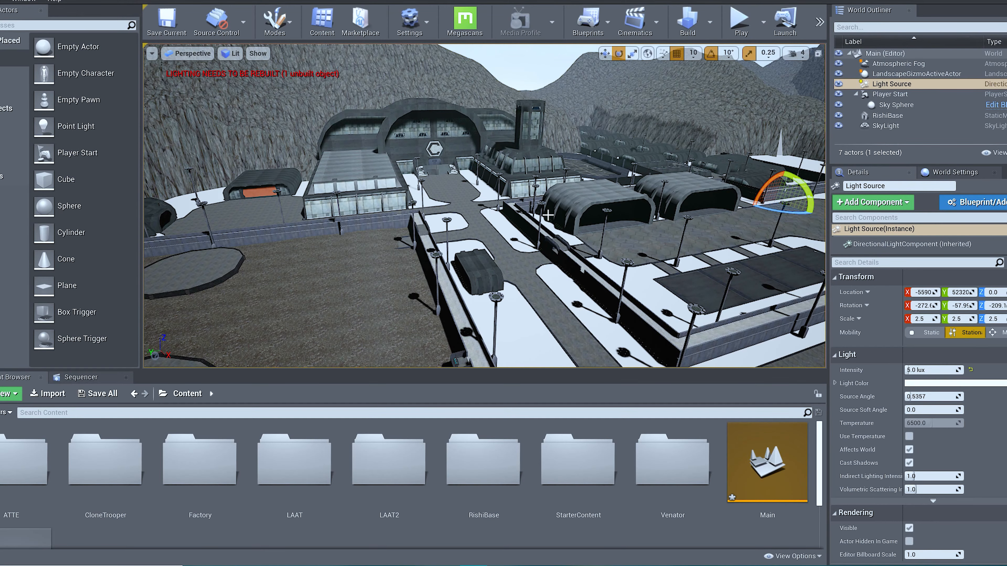
{"action": "right_click_drag", "start_coordinate": [547, 215], "coordinate": [577, 234]}
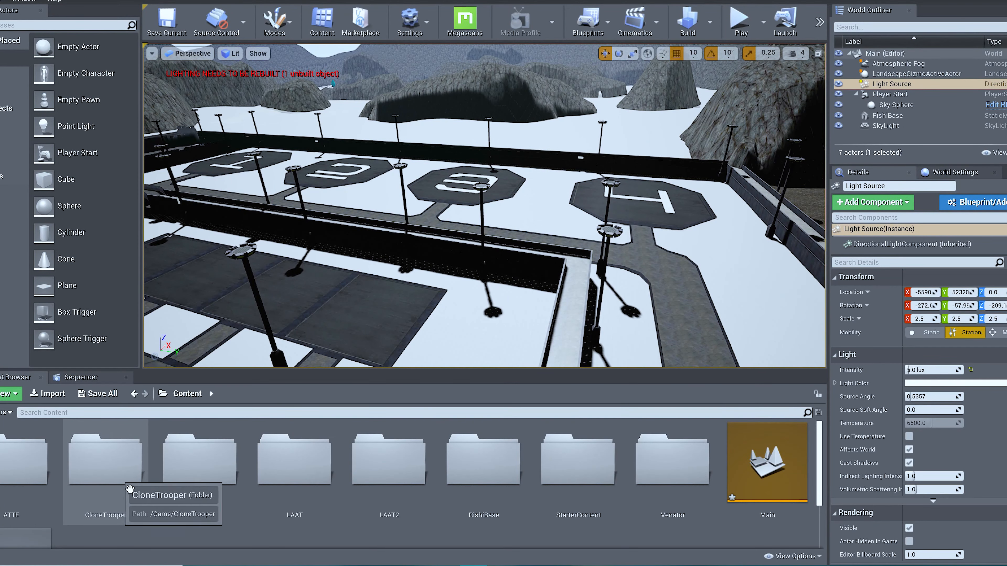
Preview the phase1_default_clone skeletal mesh from the CloneTrooper folder, close it and return to the Content folder.
{"action": "double_click", "coordinate": [121, 478]}
{"action": "left_click", "coordinate": [318, 472]}
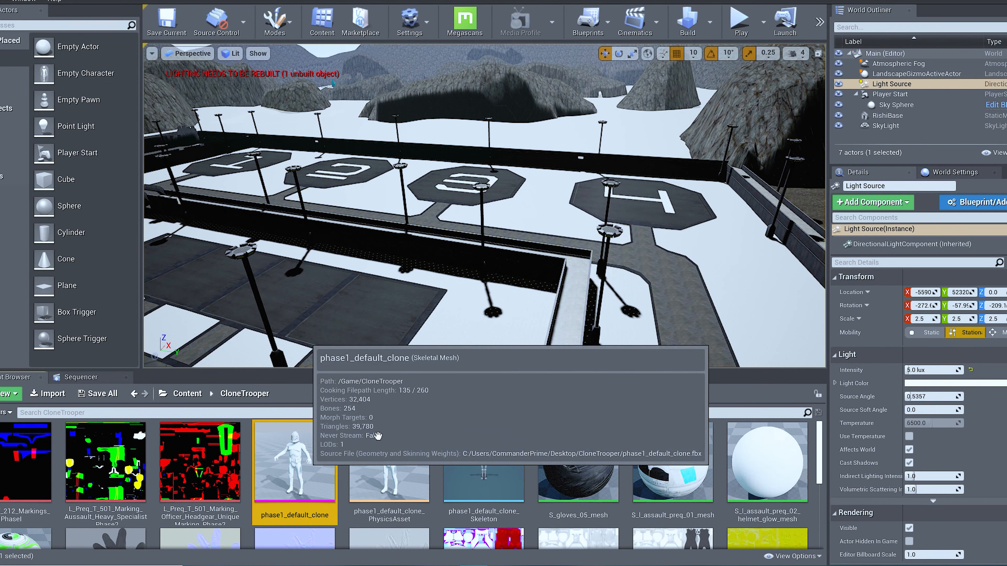
{"action": "double_click", "coordinate": [316, 474]}
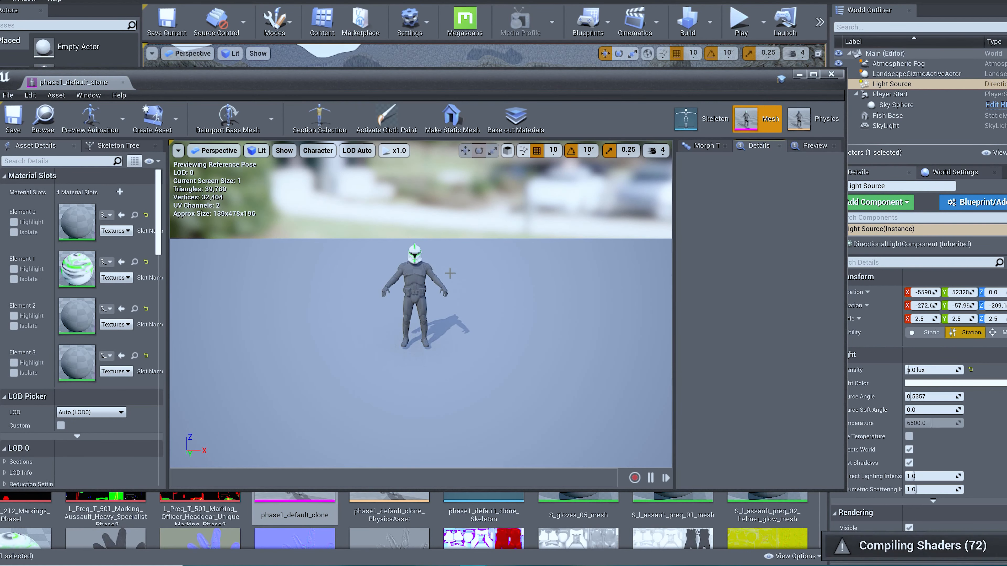
{"action": "left_click", "coordinate": [831, 74]}
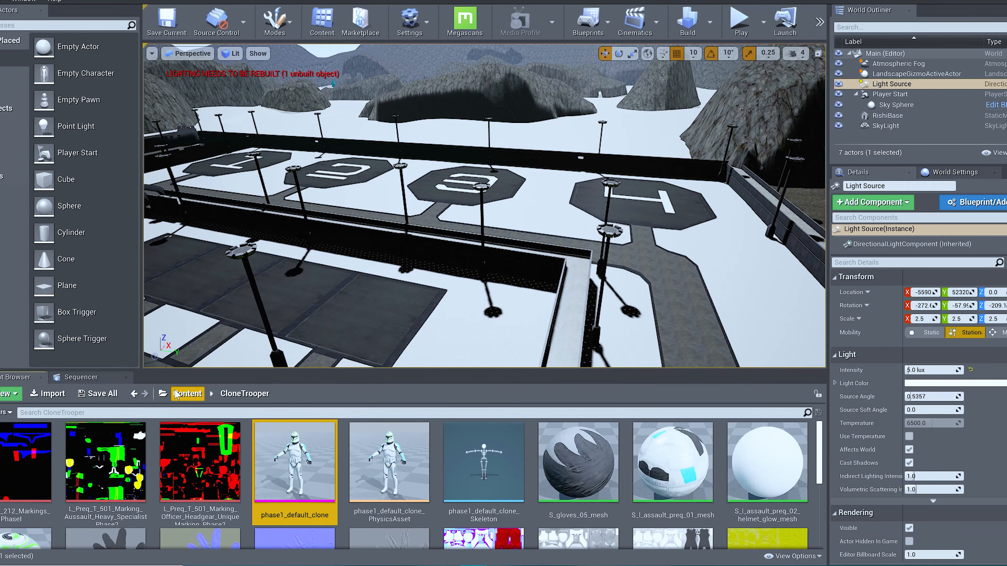
{"action": "left_click", "coordinate": [188, 393]}
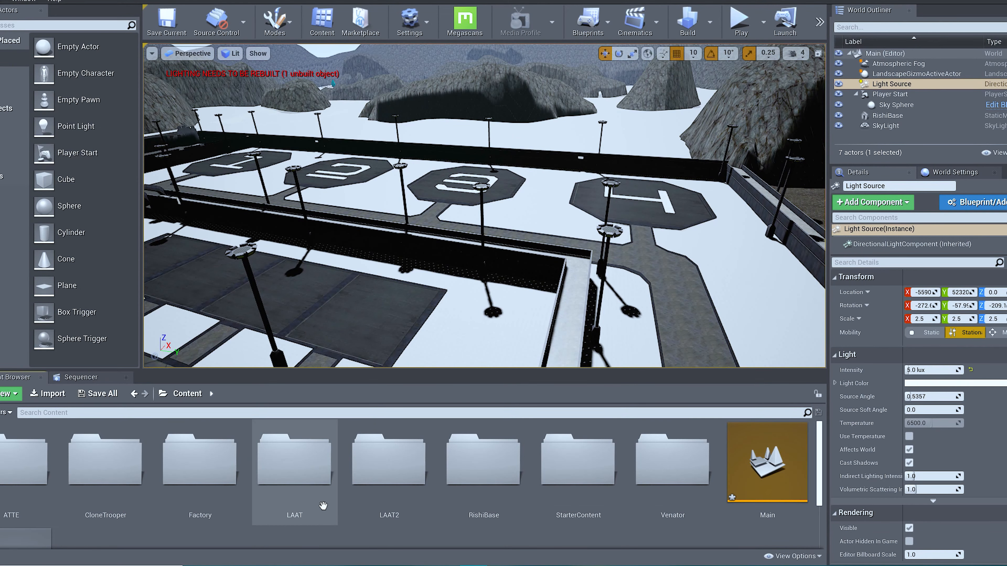
Look through the assets in the LAAT folder and the VenatorBF subfolder of Venator, returning to the Content folder.
{"action": "double_click", "coordinate": [336, 480]}
{"action": "key", "text": "alt+Left"}
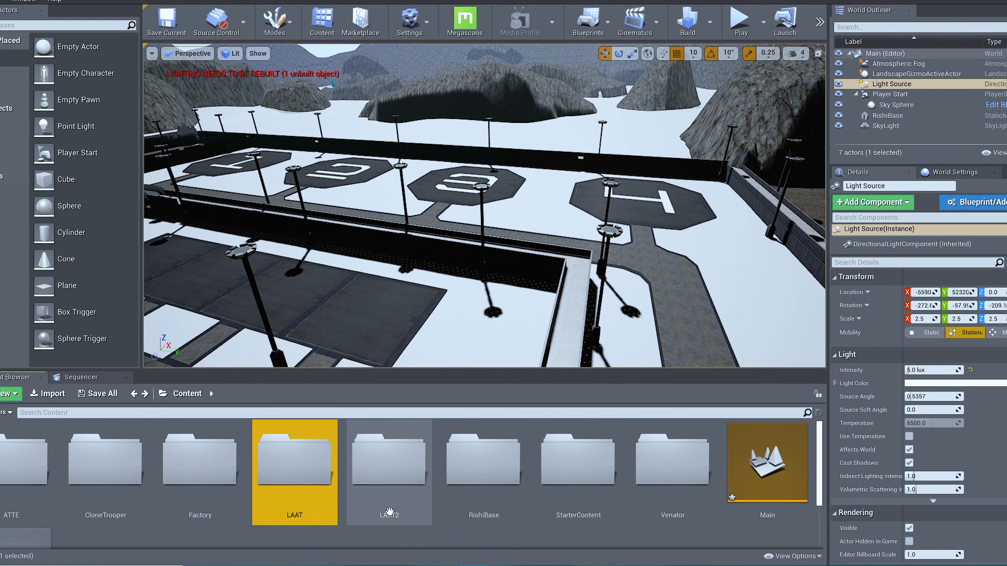
{"action": "double_click", "coordinate": [307, 479]}
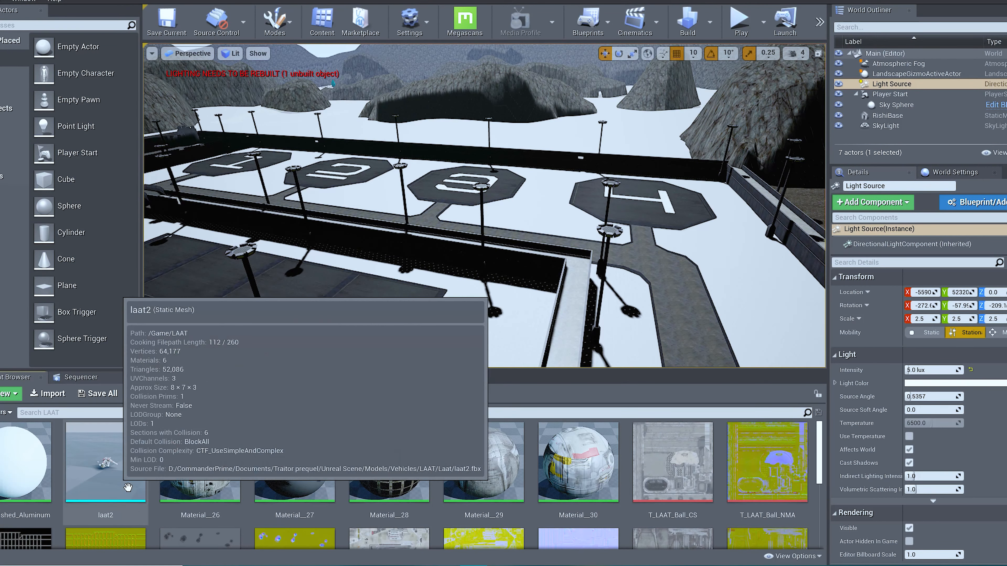
{"action": "key", "text": "alt+Left"}
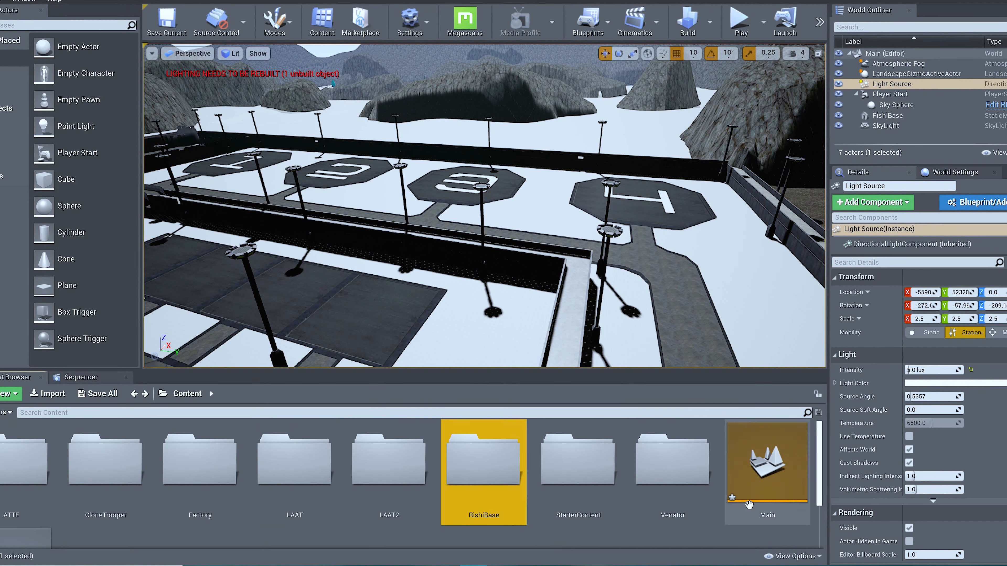
{"action": "double_click", "coordinate": [700, 499]}
{"action": "double_click", "coordinate": [24, 471]}
{"action": "scroll", "coordinate": [558, 518], "scroll_direction": "down", "scroll_amount": 2}
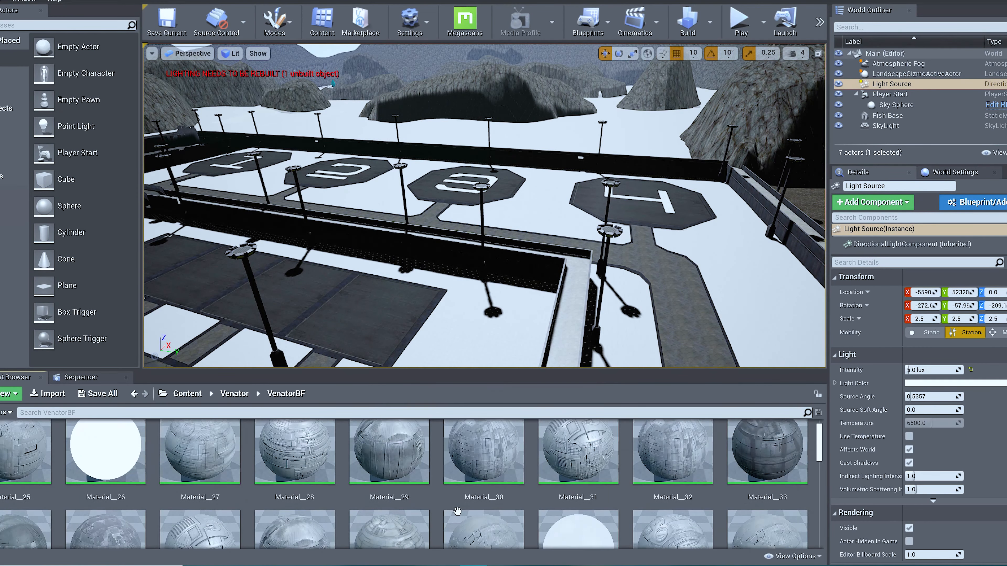
{"action": "scroll", "coordinate": [558, 518], "scroll_direction": "down", "scroll_amount": 3}
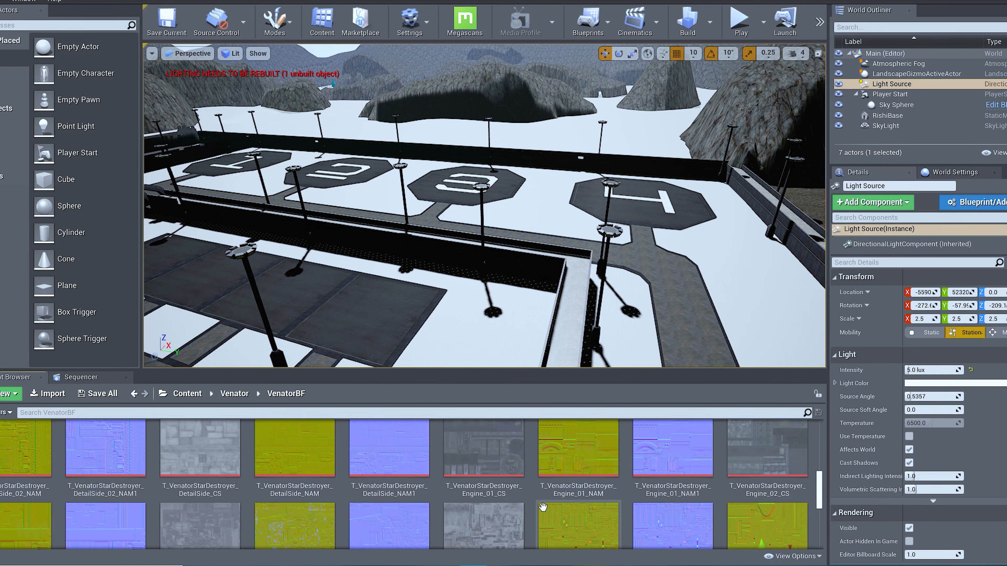
{"action": "key", "text": "alt+Left"}
{"action": "key", "text": "alt+Left"}
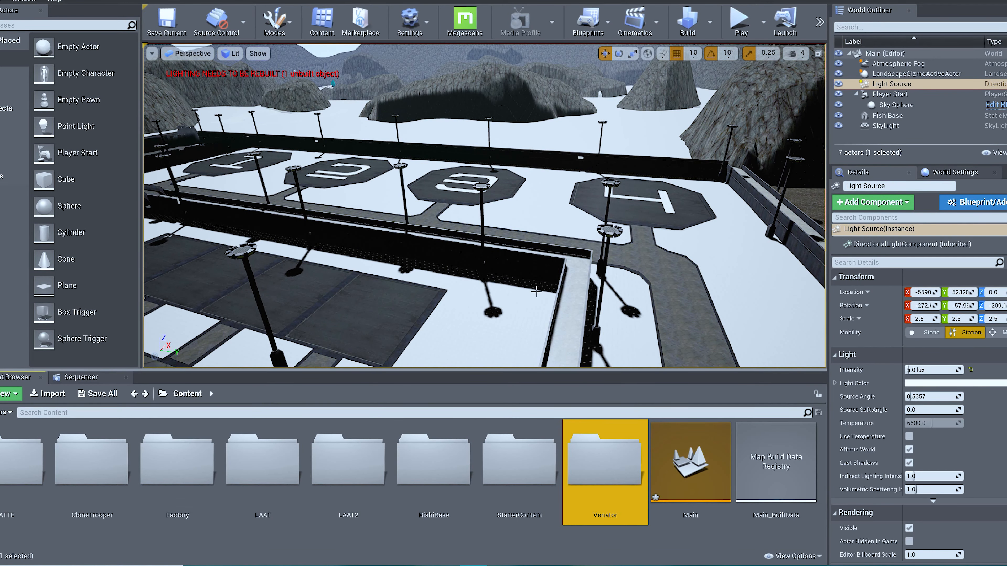
Open the laat2 static mesh from the LAAT folder, examine the gunship model up close and close its editor.
{"action": "right_click_drag", "start_coordinate": [505, 289], "coordinate": [492, 262]}
{"action": "key", "text": "w"}
{"action": "key", "text": "w"}
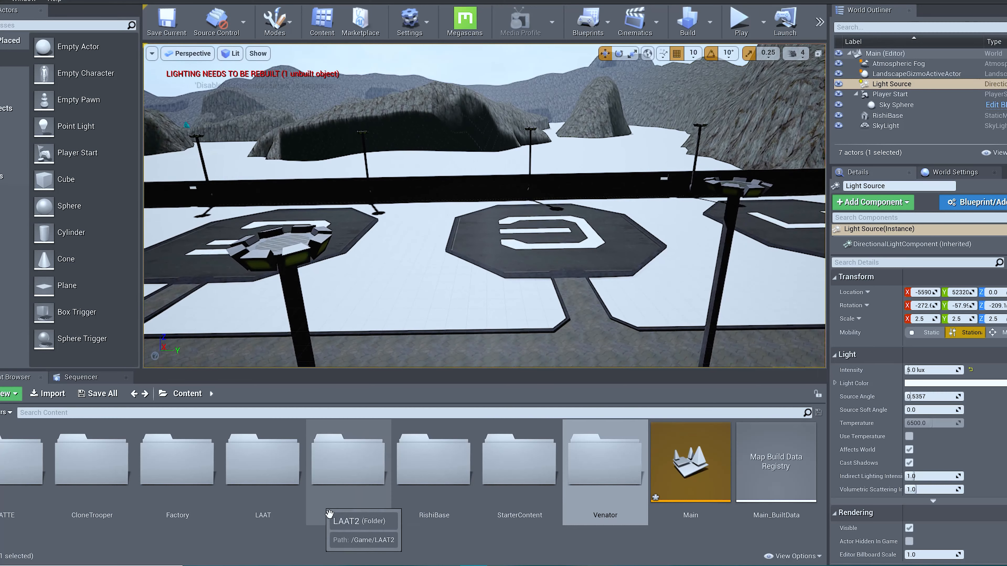
{"action": "left_click", "coordinate": [276, 492]}
{"action": "double_click", "coordinate": [276, 492]}
{"action": "left_click", "coordinate": [115, 480]}
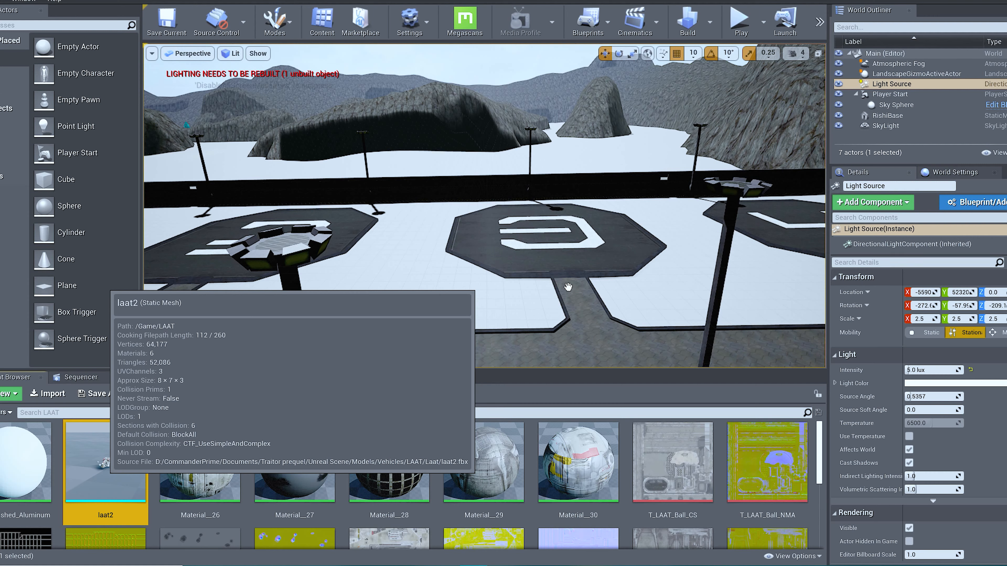
{"action": "left_click_drag", "start_coordinate": [568, 286], "coordinate": [564, 283]}
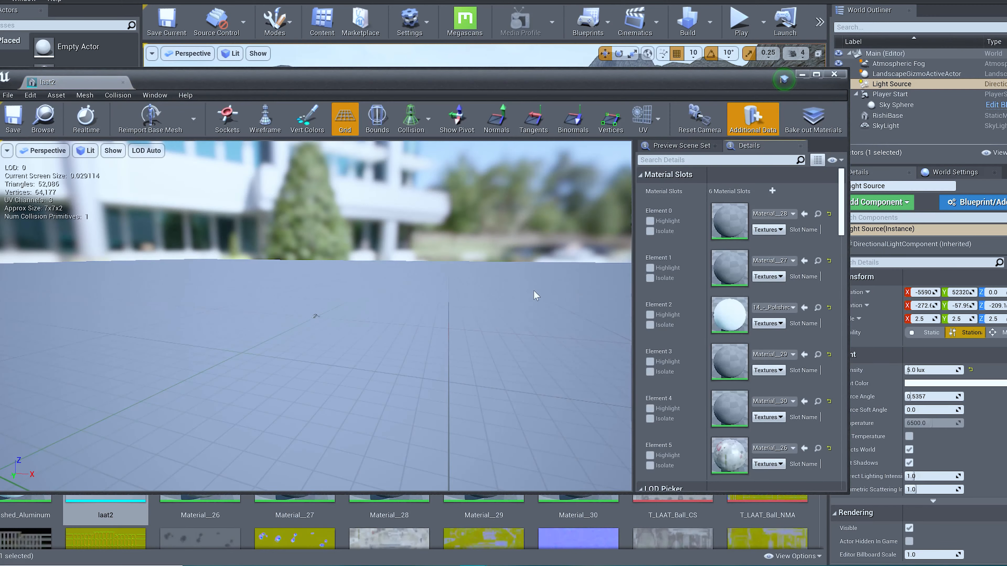
{"action": "right_click_drag", "start_coordinate": [316, 316], "coordinate": [368, 245]}
{"action": "key", "text": "w"}
{"action": "key", "text": "w"}
{"action": "key", "text": "s"}
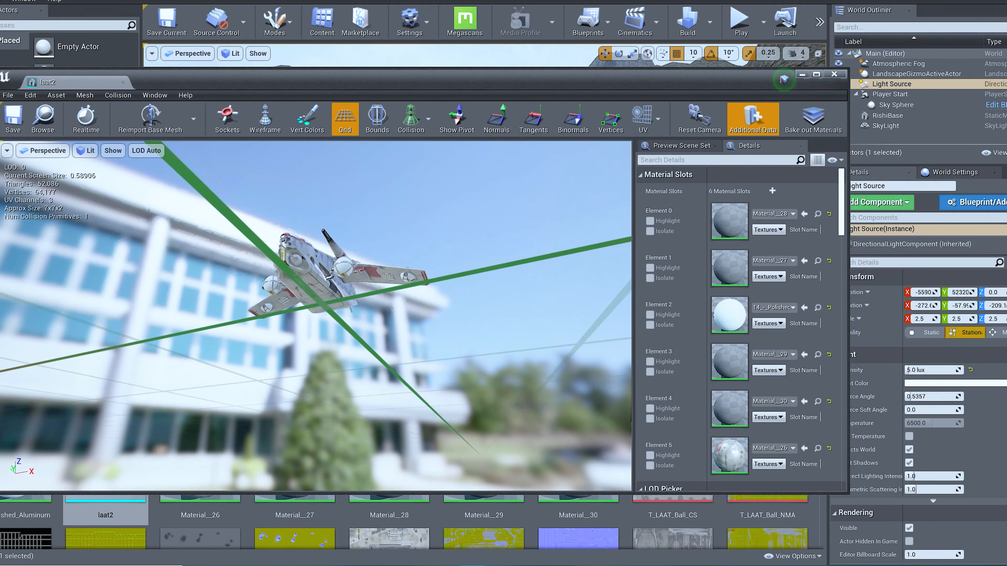
{"action": "left_click", "coordinate": [834, 73]}
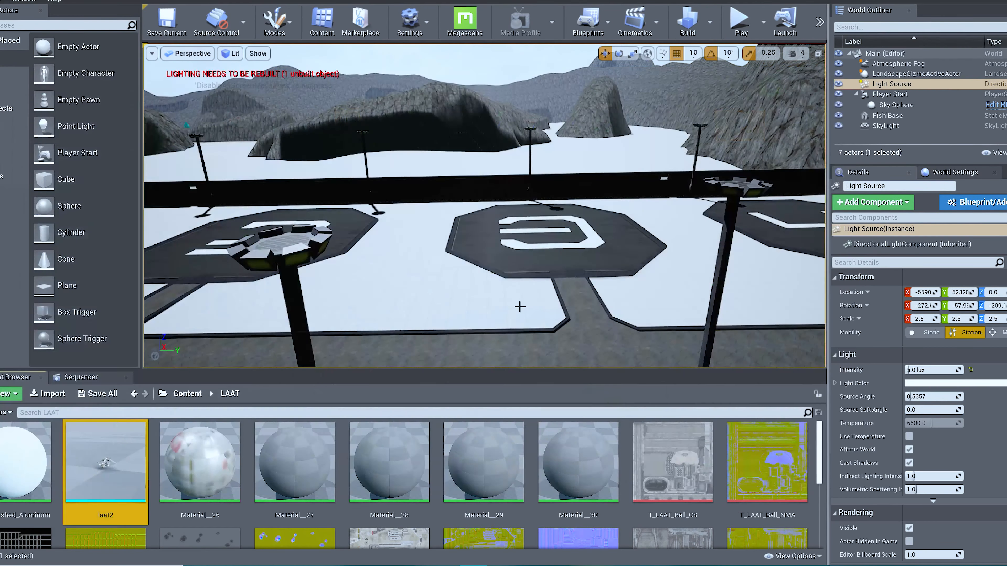
Place the laat2 mesh on the middle octagonal landing pad and set its scale to 1000 on all axes.
{"action": "left_click_drag", "start_coordinate": [120, 496], "coordinate": [540, 277]}
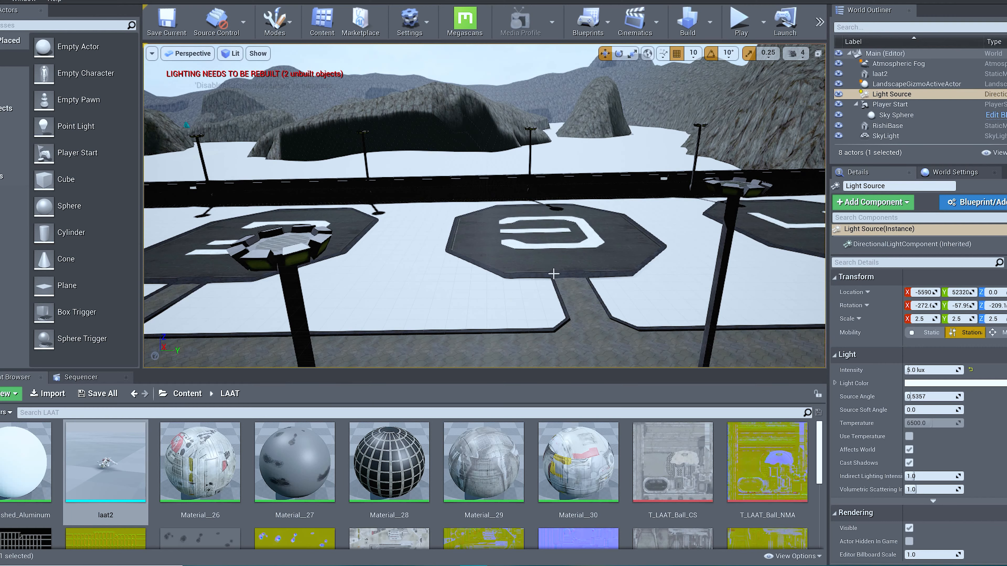
{"action": "left_click", "coordinate": [923, 319]}
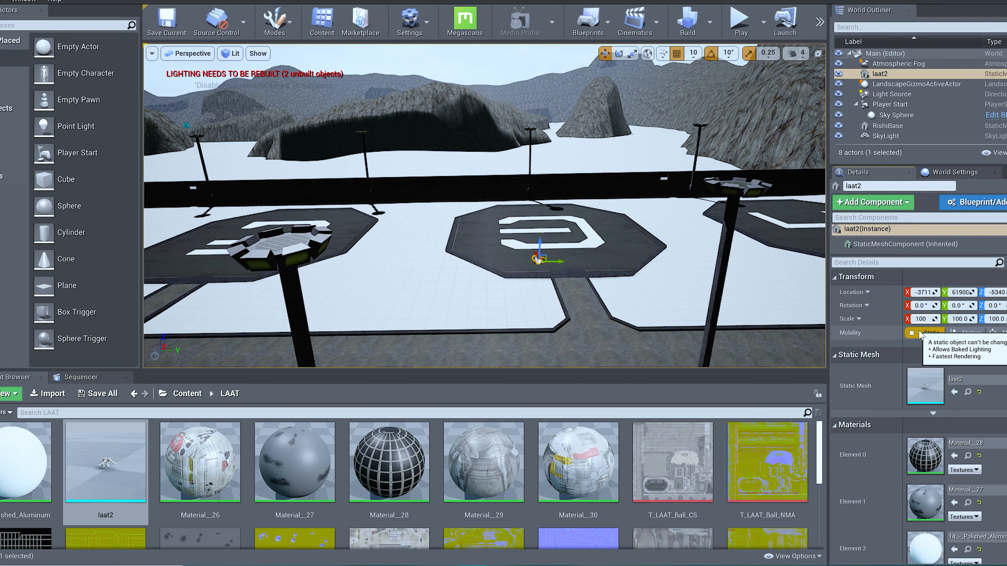
{"action": "key", "text": "Return"}
Switch the level viewport to Unlit shading to show the placed gunship's textures.
{"action": "right_click_drag", "start_coordinate": [642, 249], "coordinate": [484, 238]}
{"action": "left_click", "coordinate": [235, 53]}
{"action": "left_click", "coordinate": [254, 87]}
{"action": "mouse_move", "coordinate": [604, 275]}
{"action": "right_mouse_down"}
{"action": "mouse_move", "coordinate": [620, 285]}
{"action": "mouse_move", "coordinate": [605, 275]}
{"action": "right_mouse_up"}
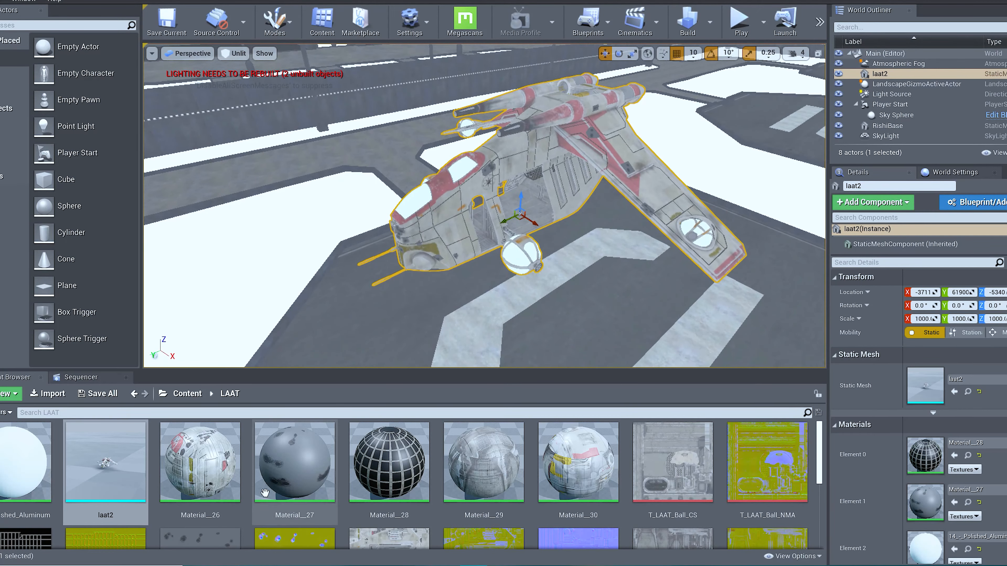
Open Material__26 and examine how its texture samples connect to the material inputs.
{"action": "double_click", "coordinate": [217, 474]}
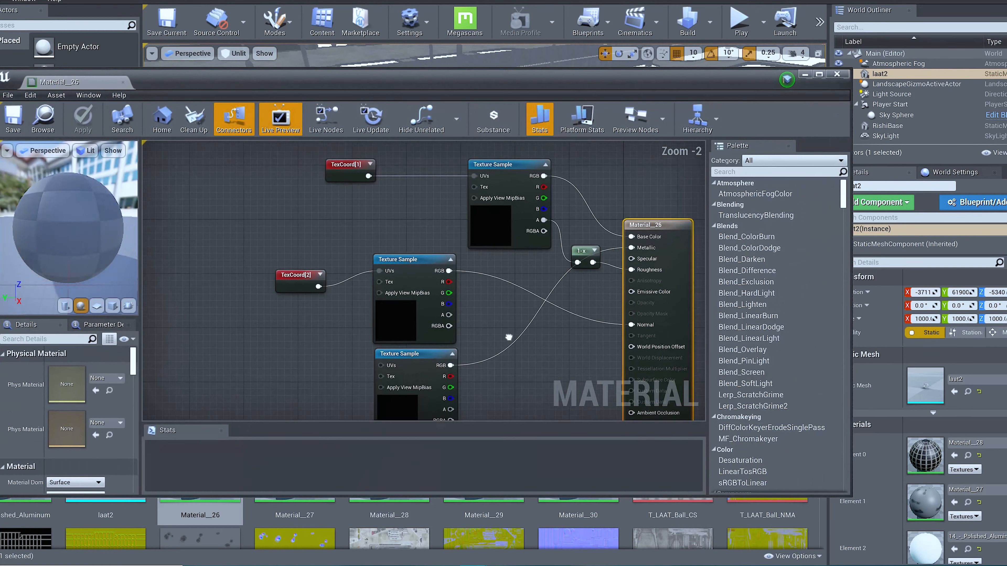
{"action": "right_click_drag", "start_coordinate": [571, 311], "coordinate": [519, 333]}
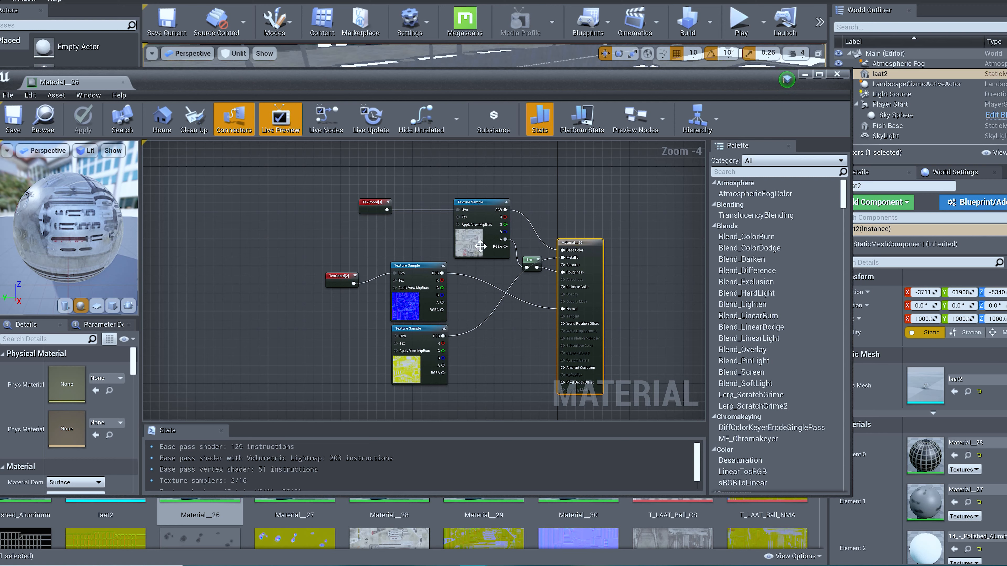
Set the coordinate index of Material__26's upper texture coordinate node to 0, save the material and uncover the gunship in the level.
{"action": "left_click", "coordinate": [373, 210]}
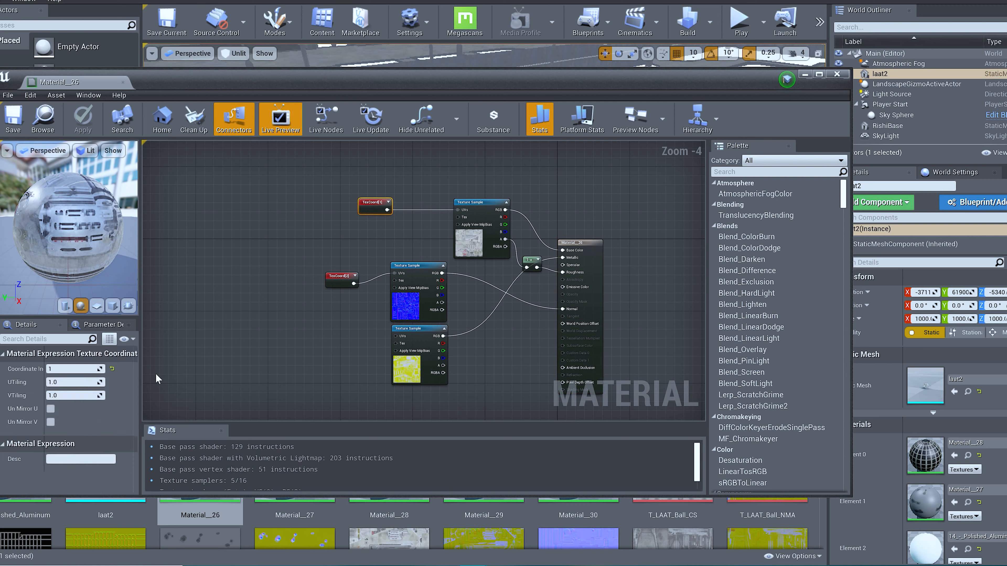
{"action": "type", "text": "0"}
{"action": "key", "text": "Return"}
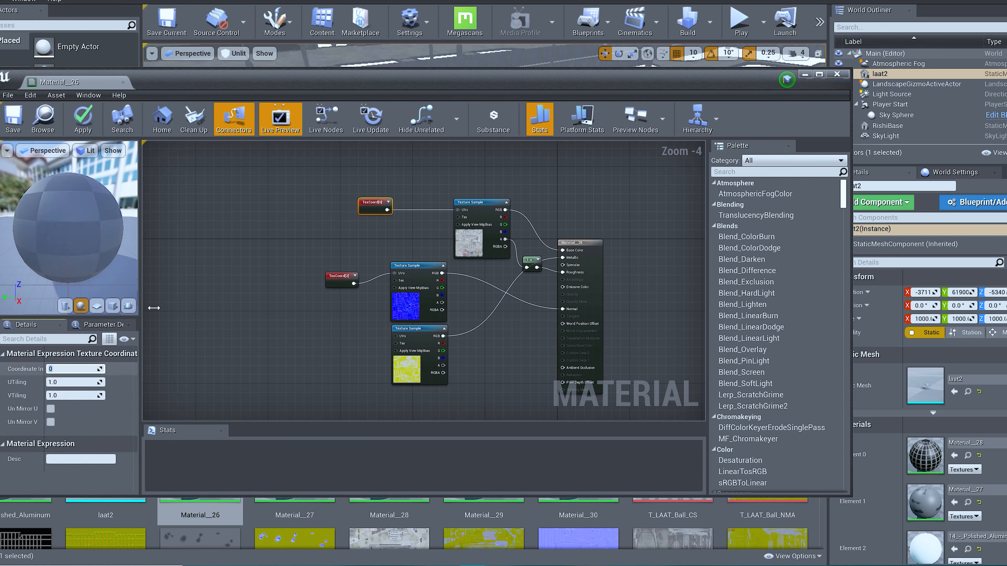
{"action": "left_click", "coordinate": [5, 114]}
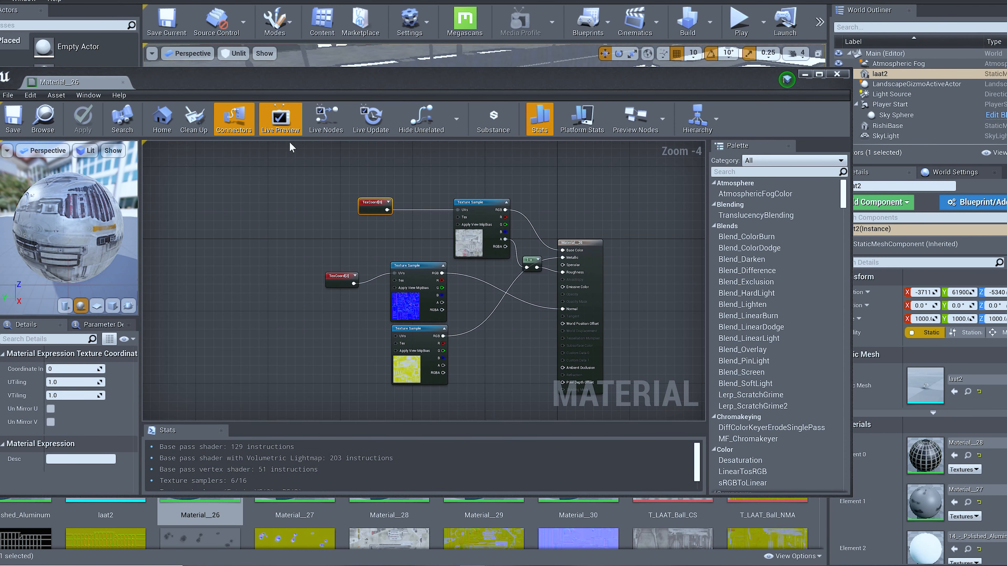
{"action": "left_click_drag", "start_coordinate": [298, 82], "coordinate": [358, 381]}
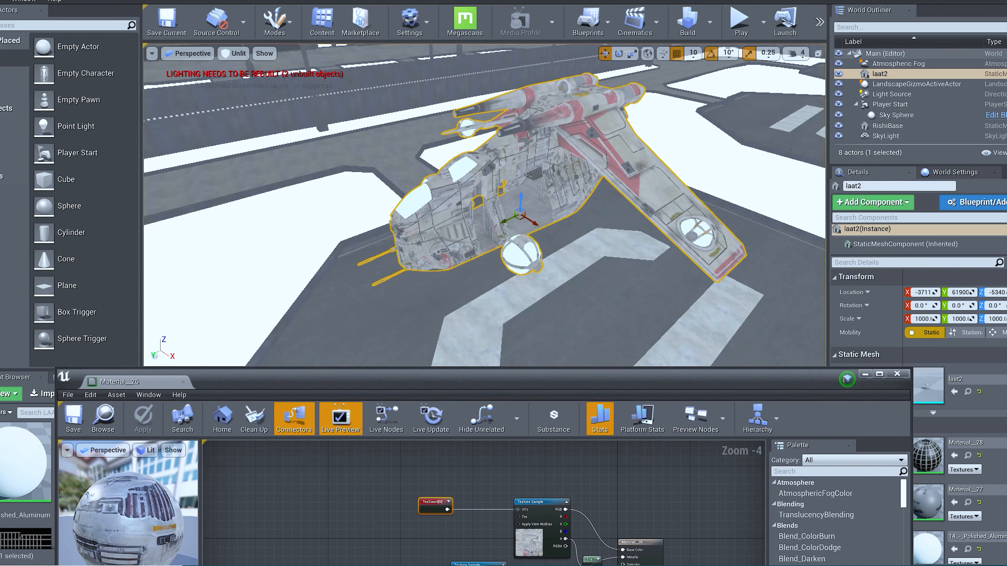
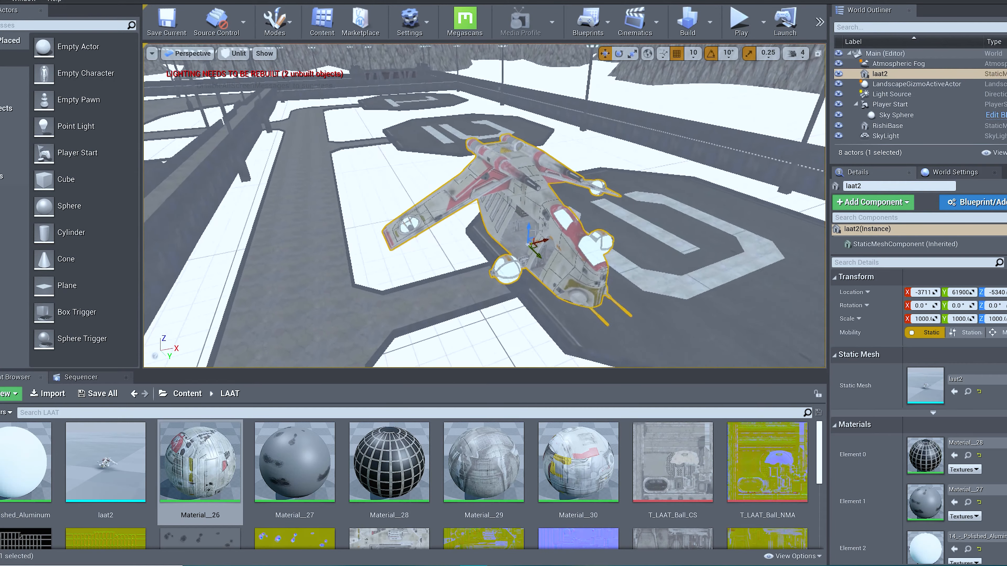
Shift the gunship sideways along X over the pad and rotate it to 40° about Z.
{"action": "left_click_drag", "start_coordinate": [545, 243], "coordinate": [660, 211]}
{"action": "key", "text": "e"}
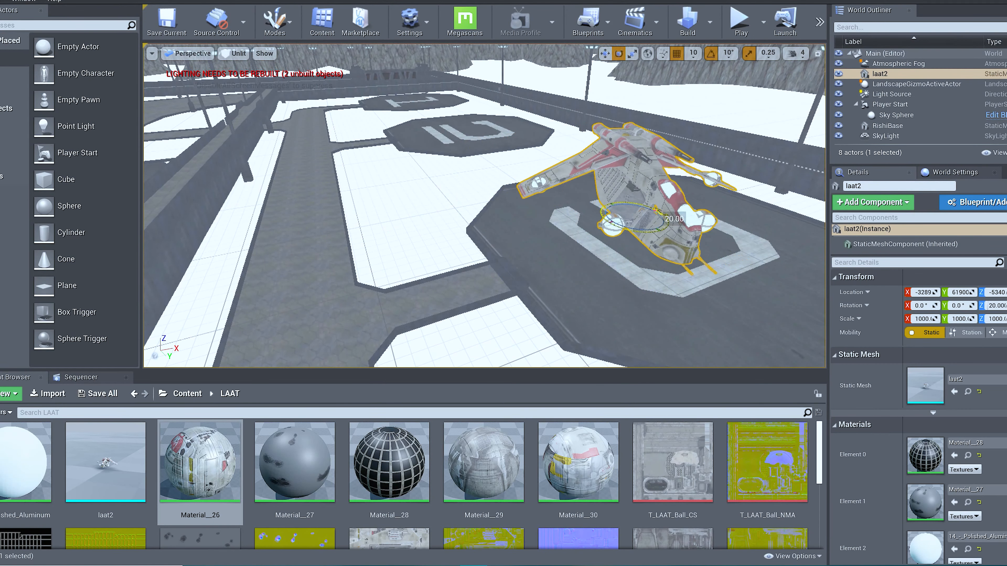
{"action": "key", "text": "w"}
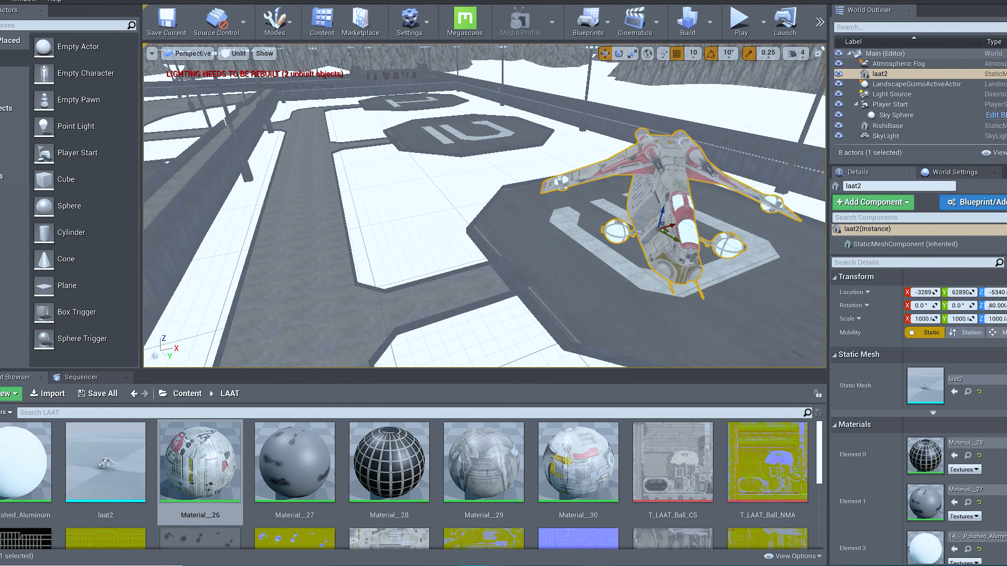
Move the gunship along Y to 78790, onto the pad marked 4, and raise it to Z -5040.
{"action": "right_click_drag", "start_coordinate": [427, 234], "coordinate": [495, 234]}
{"action": "left_click_drag", "start_coordinate": [402, 225], "coordinate": [712, 219]}
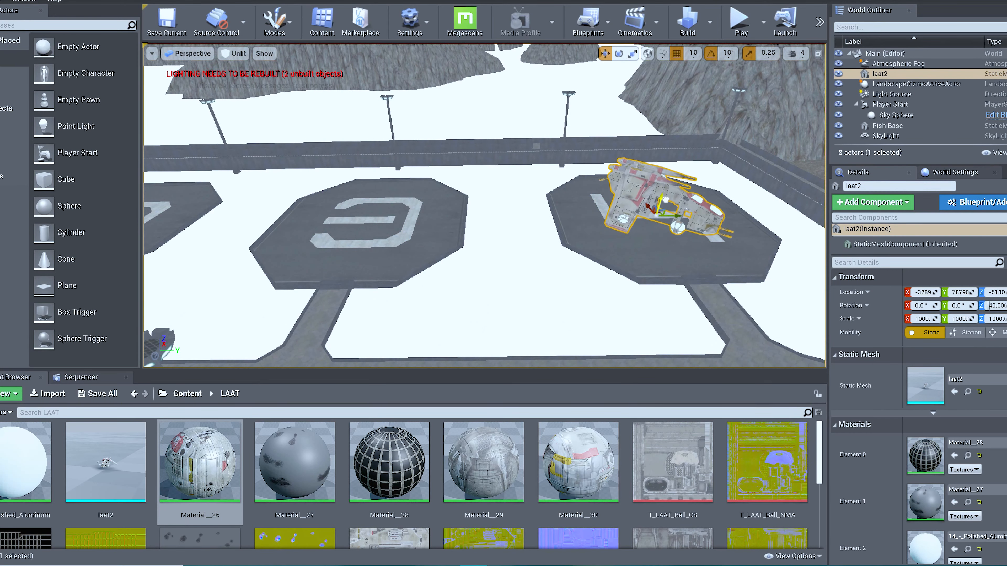
{"action": "key", "text": "w"}
{"action": "right_click_drag", "start_coordinate": [648, 265], "coordinate": [548, 252]}
{"action": "key", "text": "w"}
{"action": "key", "text": "s"}
{"action": "key", "text": "w"}
{"action": "key", "text": "s"}
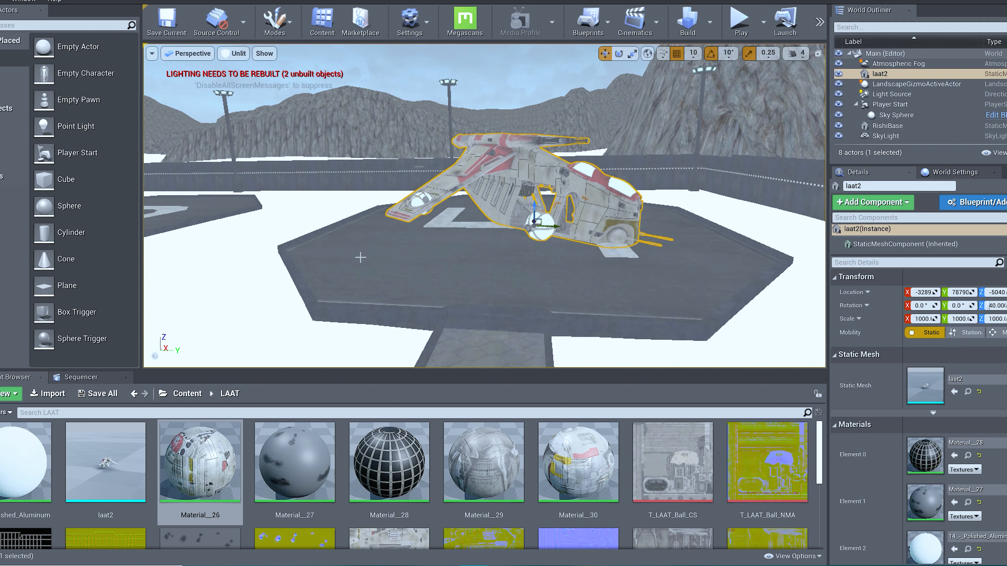
Examine the surrounding base and compare the gunship's size with the landing pad from near and far.
{"action": "left_click", "coordinate": [378, 289]}
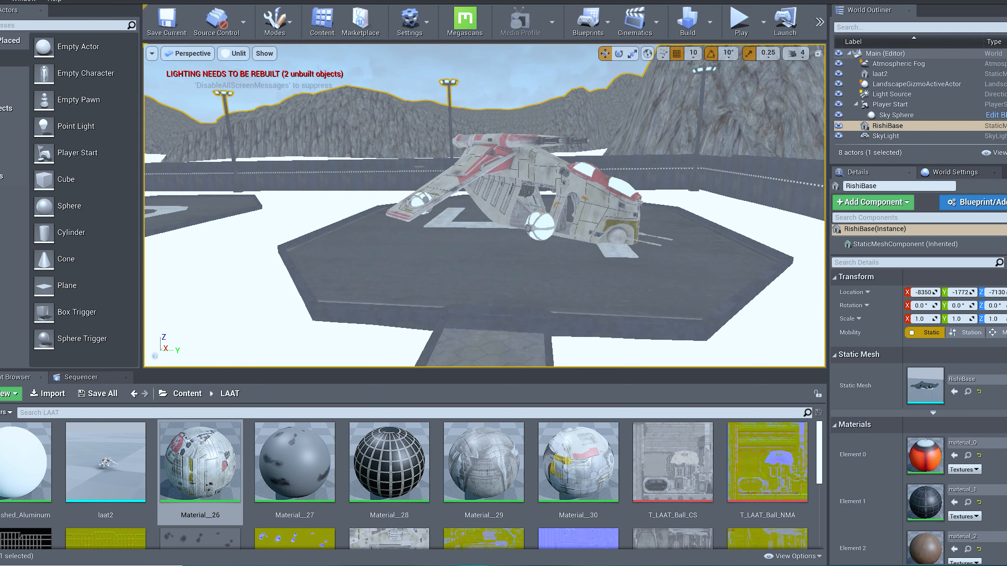
{"action": "right_click", "coordinate": [514, 253]}
{"action": "right_click_drag", "start_coordinate": [535, 238], "coordinate": [291, 230]}
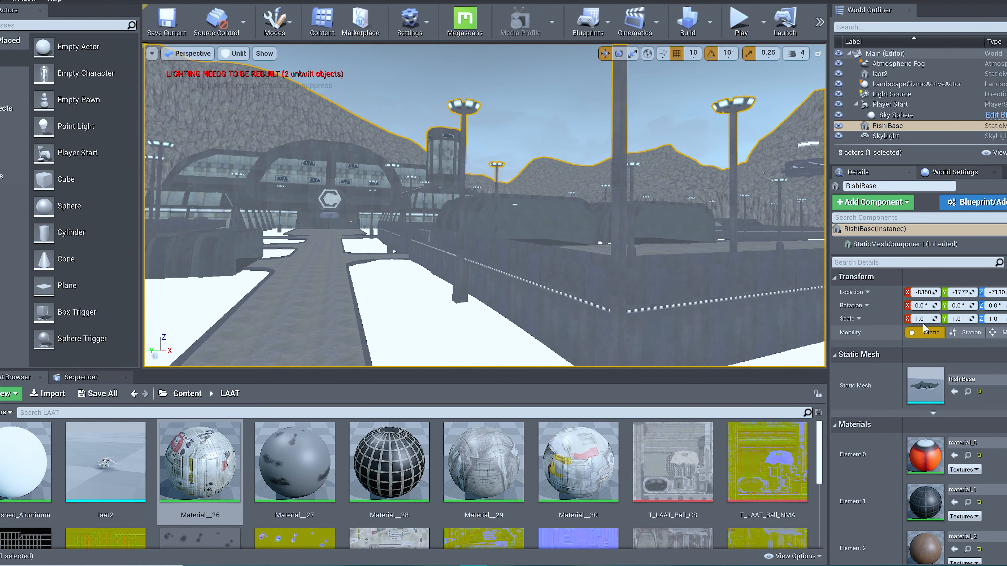
{"action": "right_click_drag", "start_coordinate": [387, 266], "coordinate": [627, 278]}
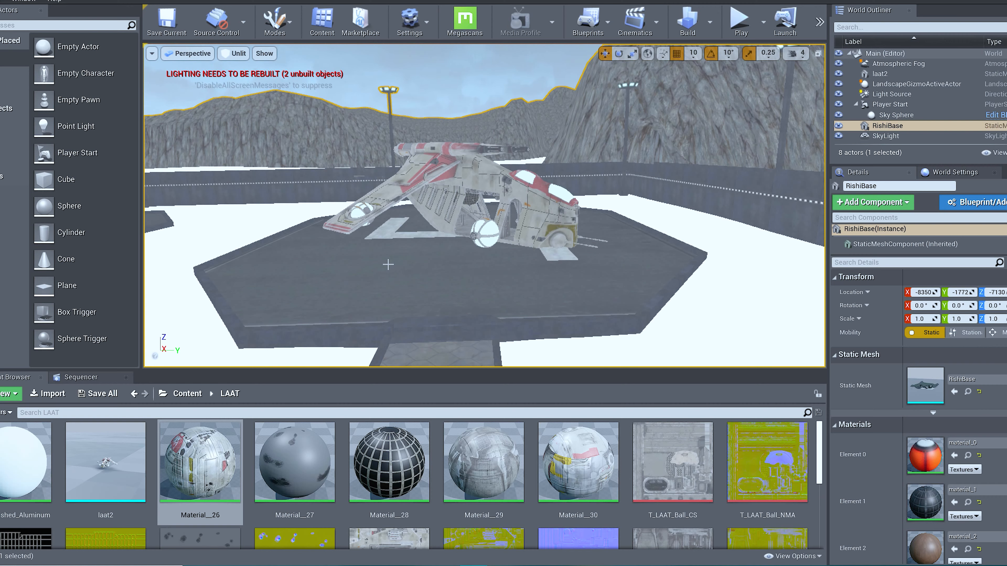
{"action": "right_click_drag", "start_coordinate": [679, 252], "coordinate": [451, 171]}
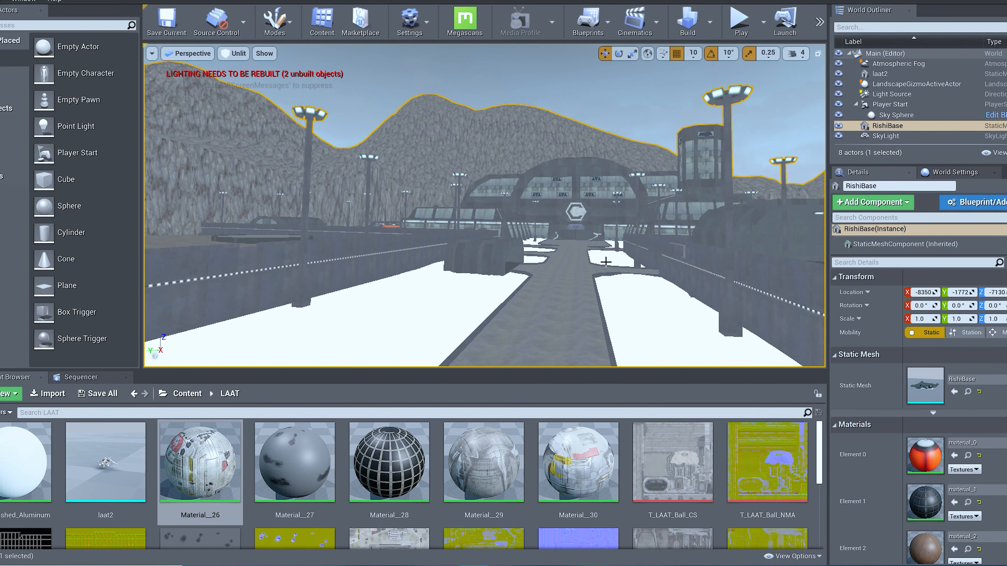
{"action": "right_click_drag", "start_coordinate": [606, 262], "coordinate": [532, 250]}
{"action": "left_click", "coordinate": [483, 248]}
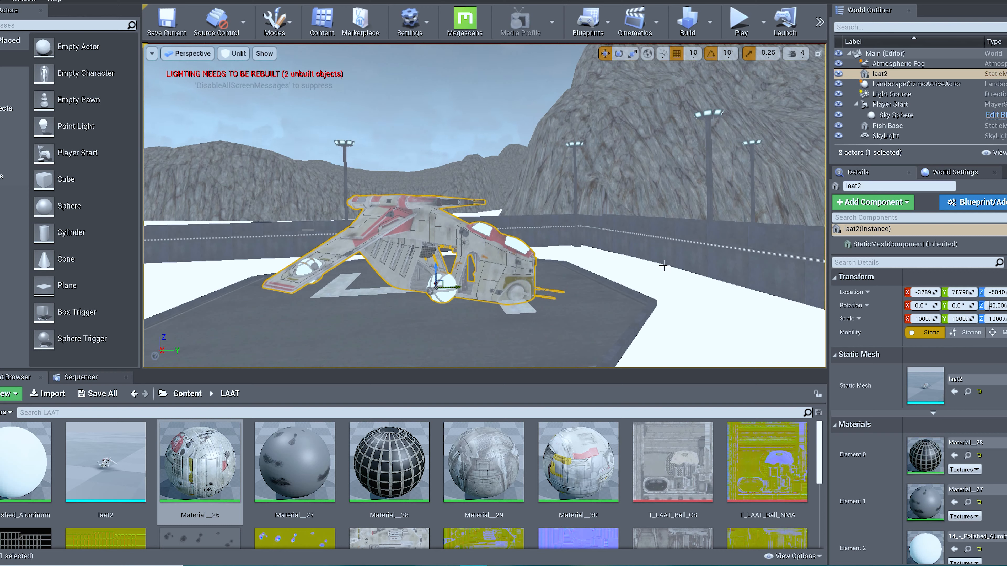
{"action": "right_click_drag", "start_coordinate": [584, 262], "coordinate": [557, 287]}
{"action": "scroll", "coordinate": [584, 263], "scroll_direction": "up", "scroll_amount": 4}
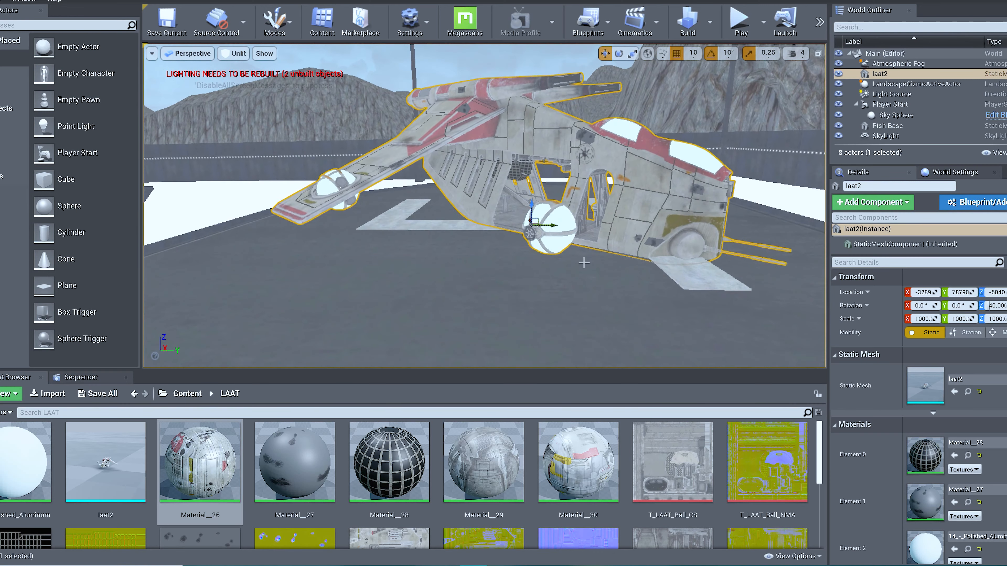
{"action": "scroll", "coordinate": [584, 262], "scroll_direction": "up", "scroll_amount": 1}
{"action": "scroll", "coordinate": [584, 262], "scroll_direction": "down", "scroll_amount": 5}
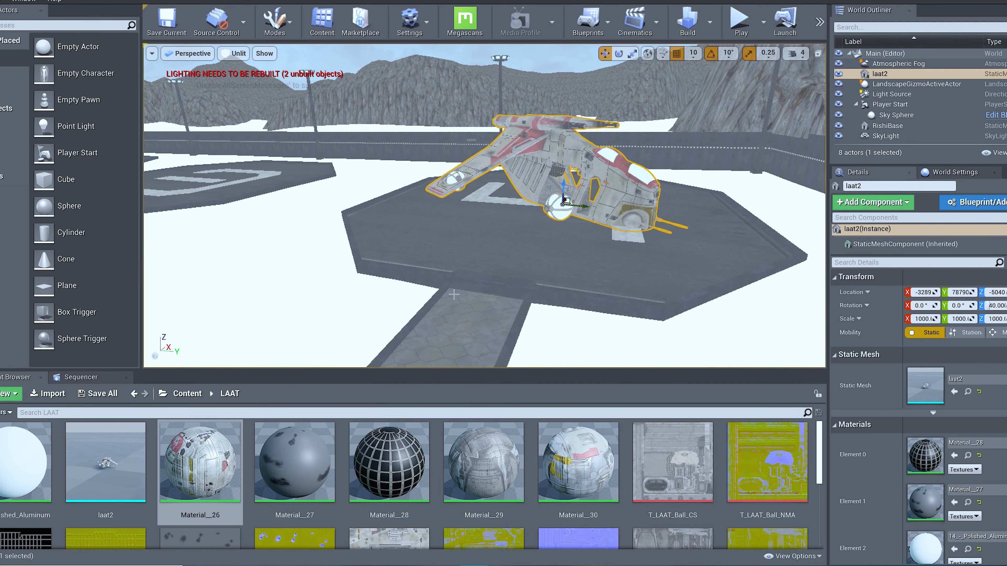
Try a uniform scale of 500 on the gunship and view it against the landing pad.
{"action": "left_click", "coordinate": [934, 320]}
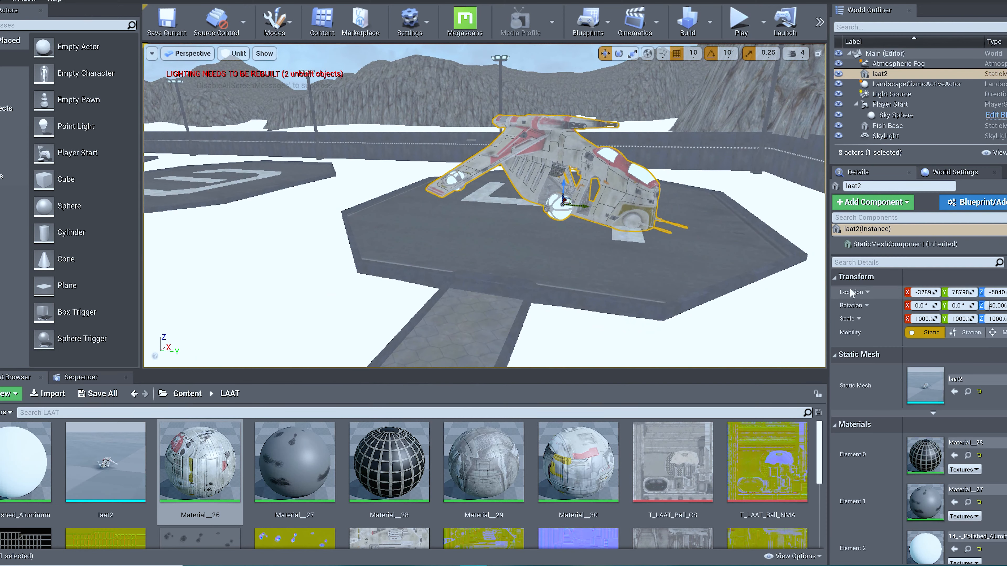
{"action": "type", "text": "500"}
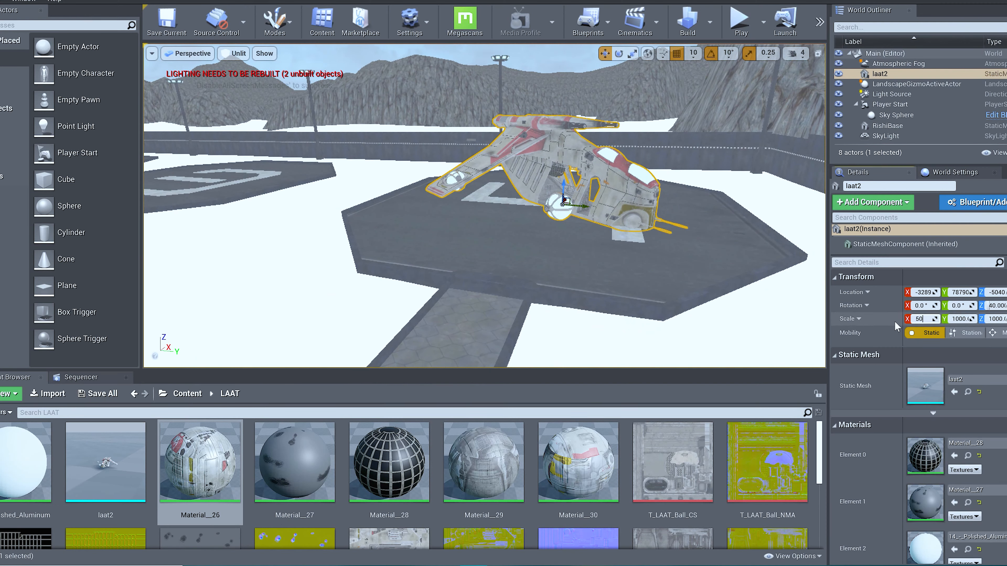
{"action": "key", "text": "Return"}
{"action": "right_click_drag", "start_coordinate": [484, 222], "coordinate": [448, 186]}
{"action": "key", "text": "w"}
{"action": "right_click_drag", "start_coordinate": [560, 189], "coordinate": [502, 223]}
{"action": "key", "text": "s"}
{"action": "key", "text": "w"}
Try a uniform scale of 100 on the gunship, and restore it to 1000 on all axes.
{"action": "left_click", "coordinate": [922, 318]}
{"action": "type", "text": "100"}
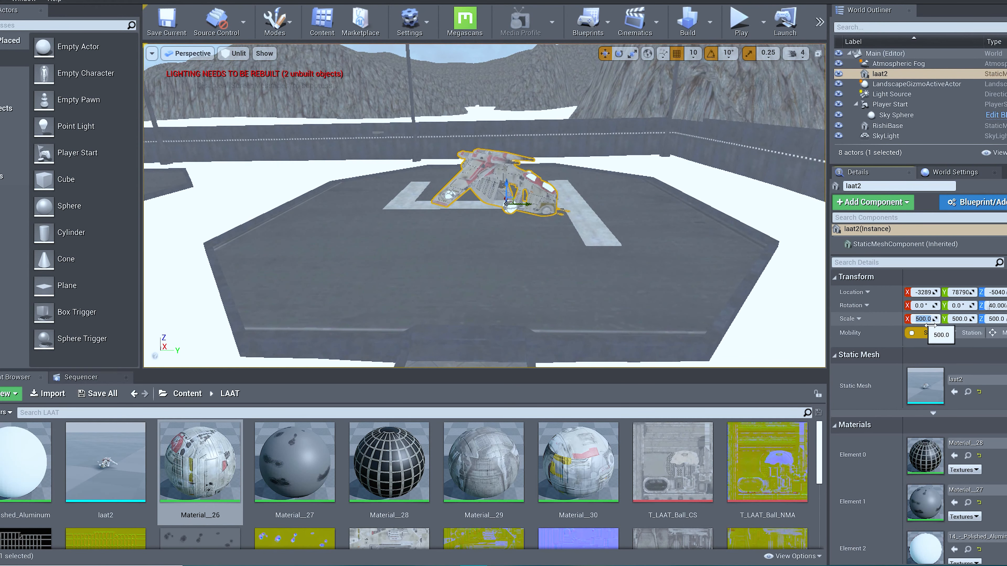
{"action": "key", "text": "Return"}
{"action": "type", "text": "10"}
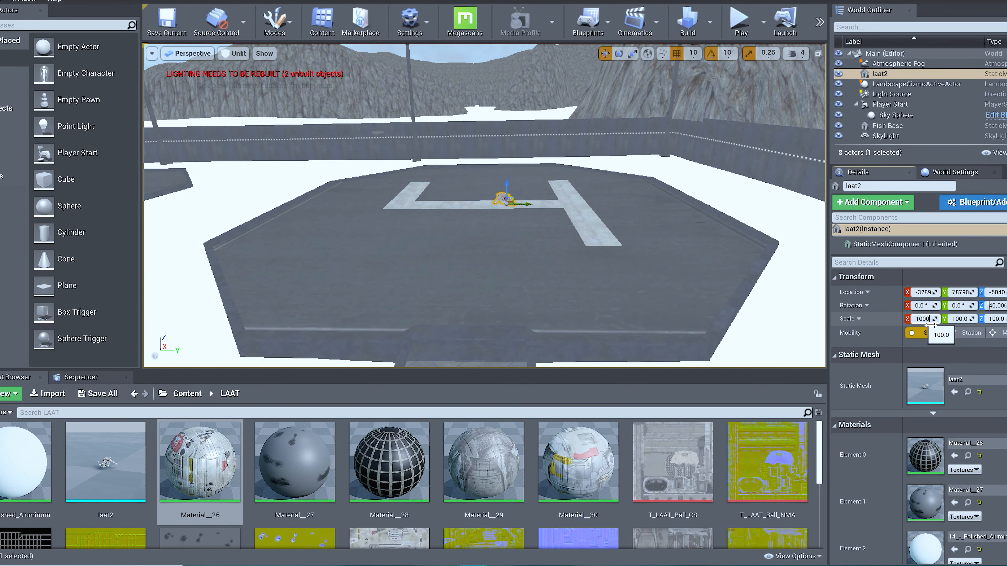
{"action": "type", "text": "00"}
{"action": "key", "text": "Return"}
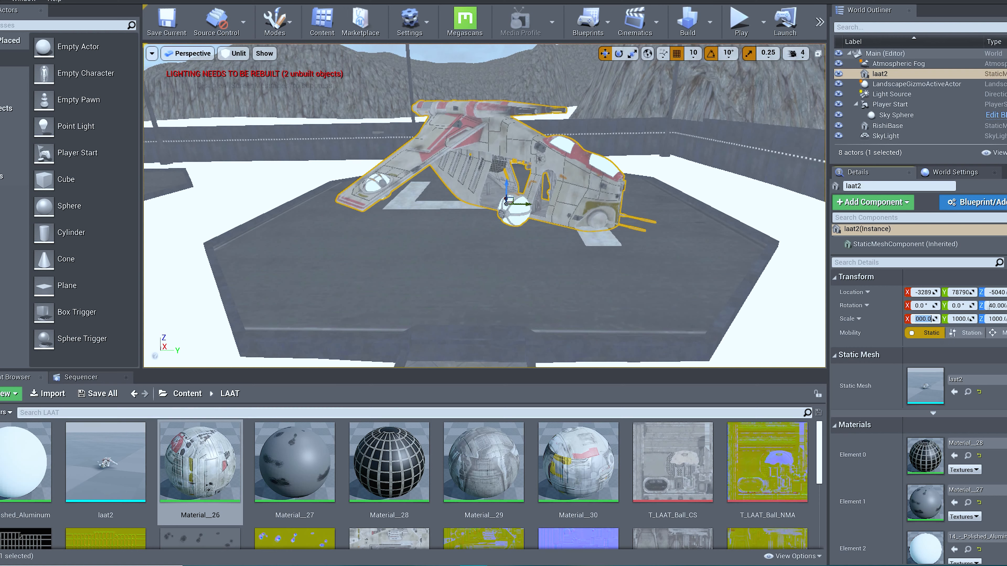
Open the CloneTrooper content folder.
{"action": "left_click", "coordinate": [188, 394]}
{"action": "double_click", "coordinate": [105, 472]}
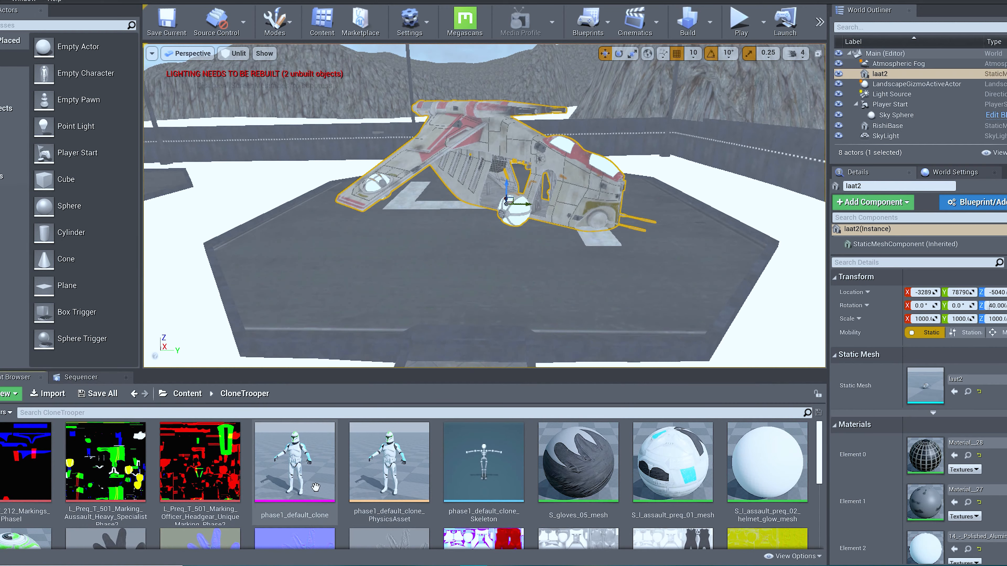
Examine the gunship's open side bay and ball turret up close and the whole ship on its pad.
{"action": "mouse_move", "coordinate": [534, 208]}
{"action": "right_mouse_down"}
{"action": "mouse_move", "coordinate": [531, 196]}
{"action": "mouse_move", "coordinate": [408, 194]}
{"action": "mouse_move", "coordinate": [570, 216]}
{"action": "mouse_move", "coordinate": [533, 208]}
{"action": "right_mouse_up"}
{"action": "key", "text": "d"}
{"action": "key", "text": "w"}
{"action": "key", "text": "a"}
{"action": "key", "text": "w"}
{"action": "key", "text": "a"}
{"action": "key", "text": "s"}
{"action": "key", "text": "d"}
{"action": "key", "text": "w"}
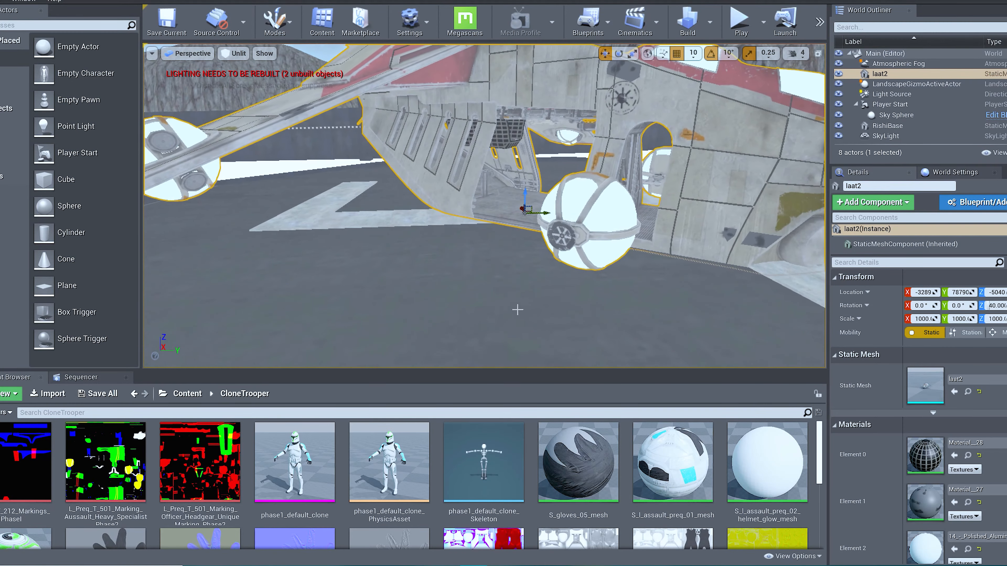
{"action": "scroll", "coordinate": [529, 250], "scroll_direction": "down", "scroll_amount": 10}
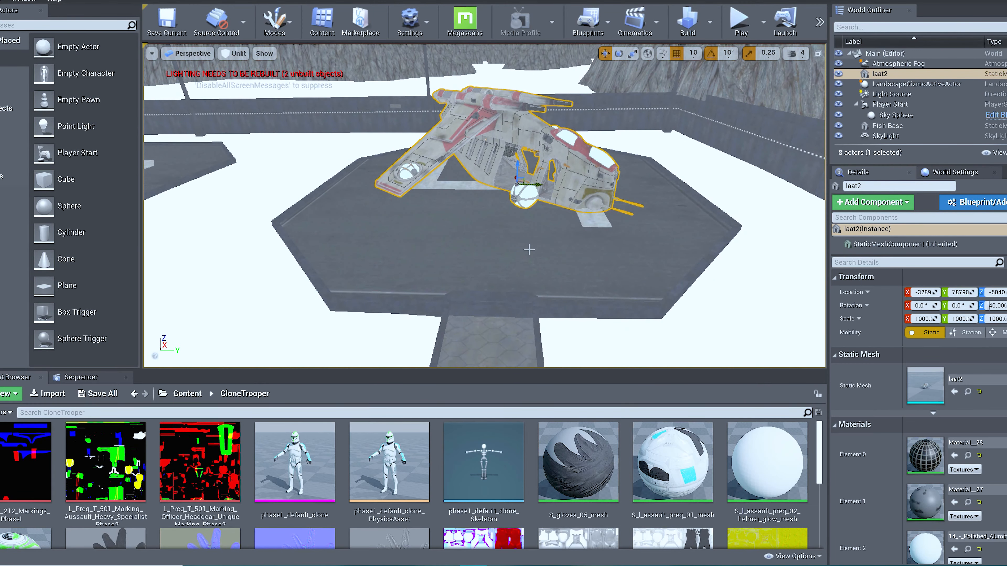
{"action": "mouse_move", "coordinate": [488, 246]}
{"action": "right_mouse_down"}
{"action": "mouse_move", "coordinate": [504, 222]}
{"action": "mouse_move", "coordinate": [493, 236]}
{"action": "right_mouse_up"}
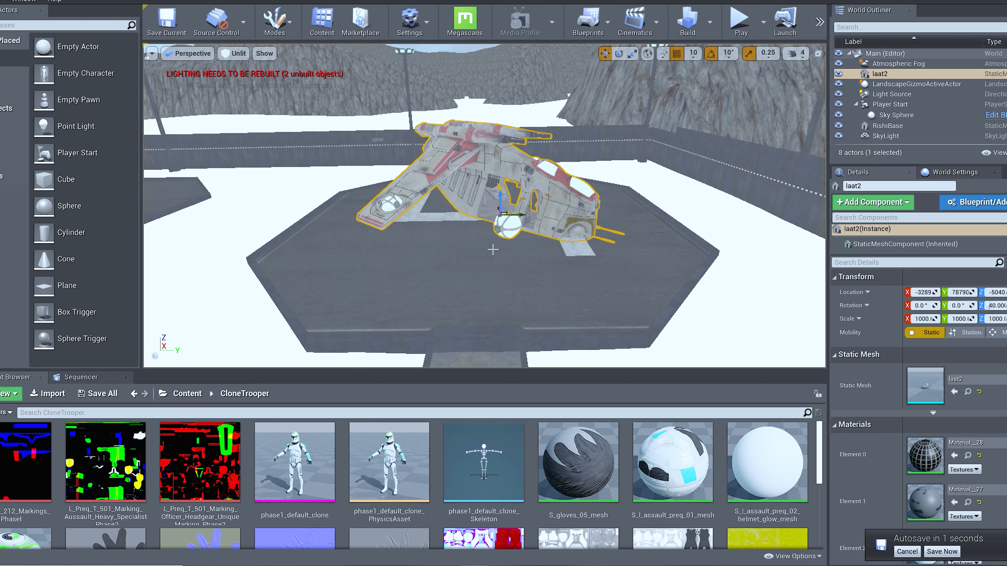
Place the phase1_default_clone skeletal mesh on the landing pad in front of the gunship.
{"action": "left_click_drag", "start_coordinate": [294, 462], "coordinate": [449, 273]}
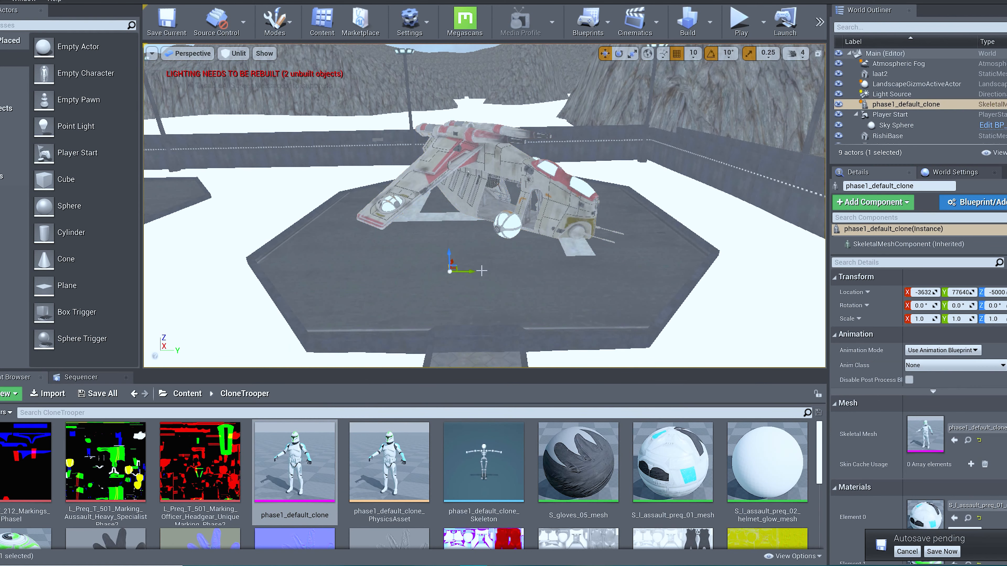
{"action": "key", "text": "w"}
{"action": "mouse_move", "coordinate": [449, 273]}
{"action": "right_mouse_down"}
{"action": "mouse_move", "coordinate": [440, 327]}
{"action": "mouse_move", "coordinate": [452, 317]}
{"action": "mouse_move", "coordinate": [462, 261]}
{"action": "mouse_move", "coordinate": [476, 289]}
{"action": "right_mouse_up"}
{"action": "key", "text": "w"}
{"action": "key", "text": "s"}
{"action": "key", "text": "w"}
{"action": "key", "text": "s"}
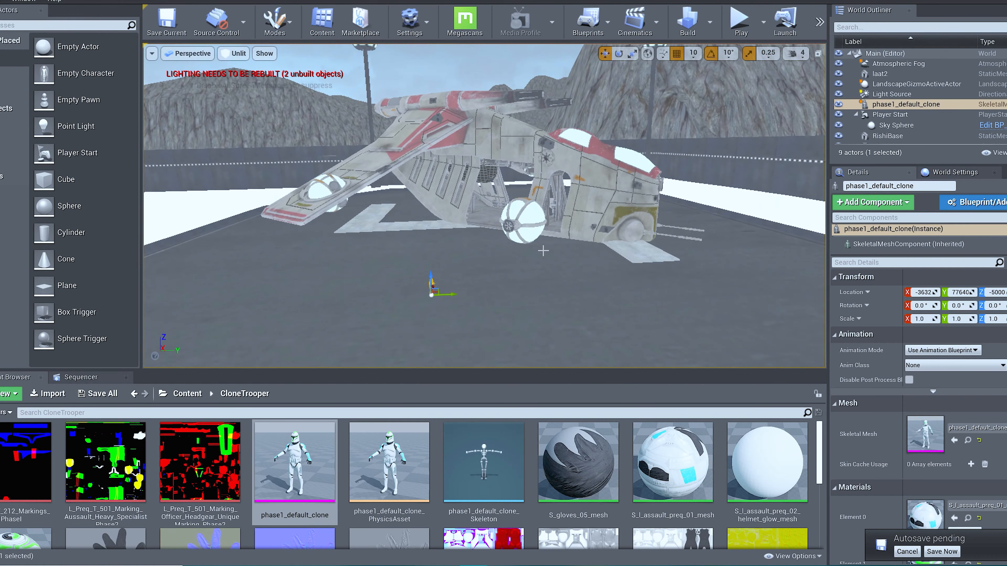
Set the gunship's scale to 1 on all axes to compare it with the clone trooper.
{"action": "left_click", "coordinate": [587, 191]}
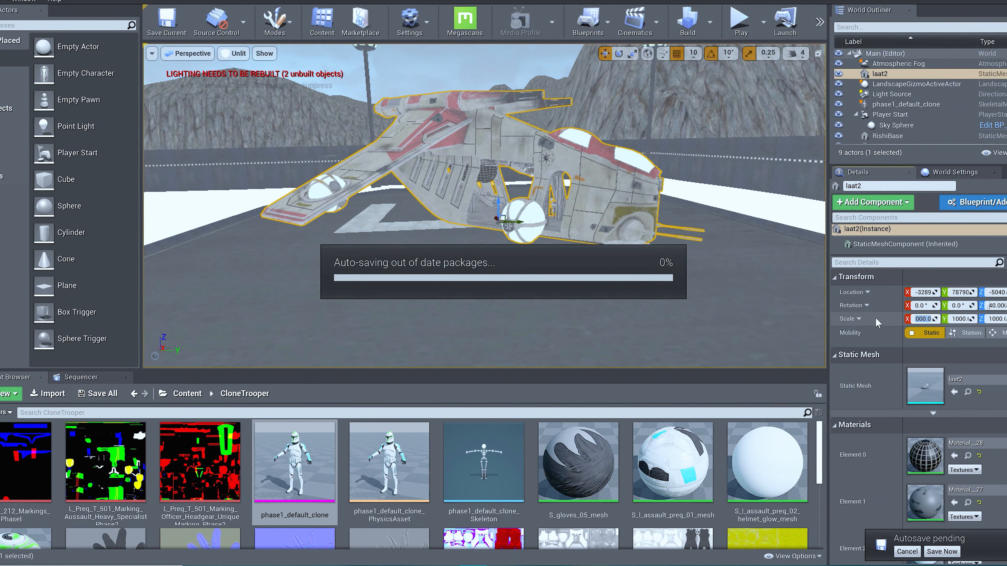
{"action": "left_click", "coordinate": [923, 319]}
{"action": "type", "text": "1"}
{"action": "key", "text": "Return"}
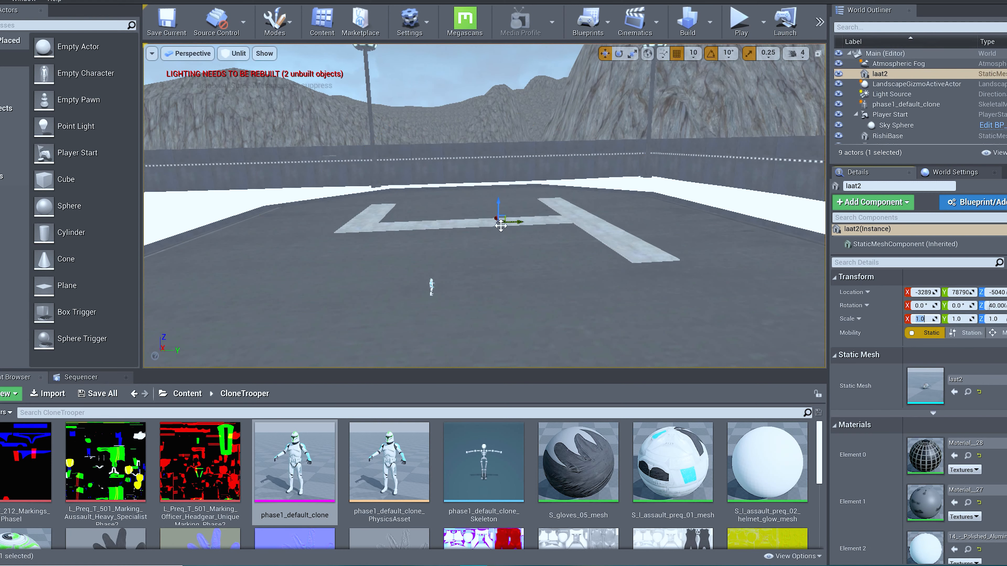
Move the gunship beside the clone trooper, to Y 77770 and Z -4760.
{"action": "left_click_drag", "start_coordinate": [496, 219], "coordinate": [495, 297]}
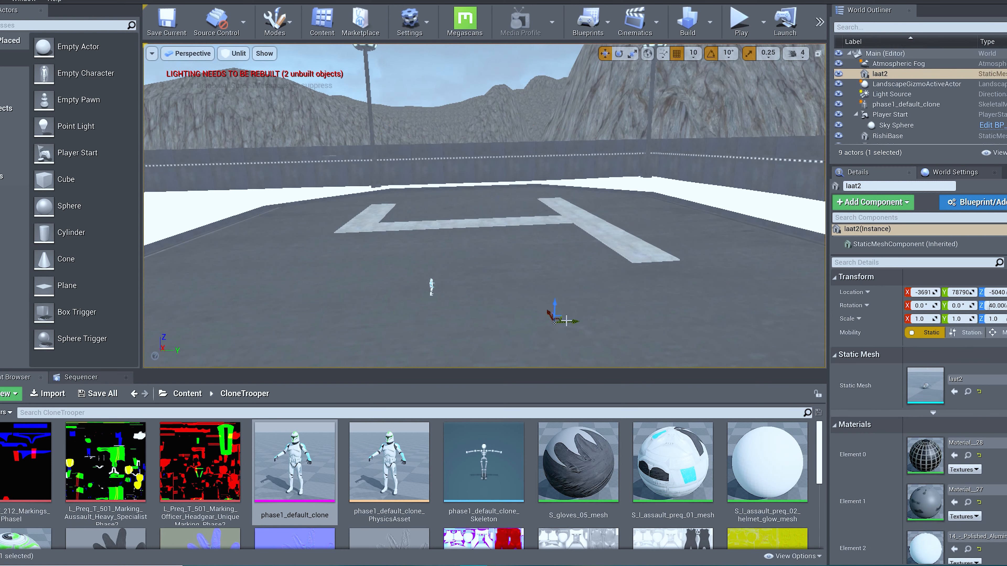
{"action": "mouse_move", "coordinate": [554, 308]}
{"action": "left_mouse_down"}
{"action": "mouse_move", "coordinate": [556, 279]}
{"action": "mouse_move", "coordinate": [465, 297]}
{"action": "left_mouse_up"}
{"action": "mouse_move", "coordinate": [491, 296]}
{"action": "right_mouse_down"}
{"action": "mouse_move", "coordinate": [472, 349]}
{"action": "mouse_move", "coordinate": [481, 349]}
{"action": "mouse_move", "coordinate": [475, 357]}
{"action": "mouse_move", "coordinate": [463, 343]}
{"action": "mouse_move", "coordinate": [464, 361]}
{"action": "mouse_move", "coordinate": [476, 307]}
{"action": "right_mouse_up"}
{"action": "key", "text": "w"}
{"action": "key", "text": "s"}
Set the gunship's scale to 1000 on all axes and move it back behind the clone trooper.
{"action": "left_click", "coordinate": [918, 320]}
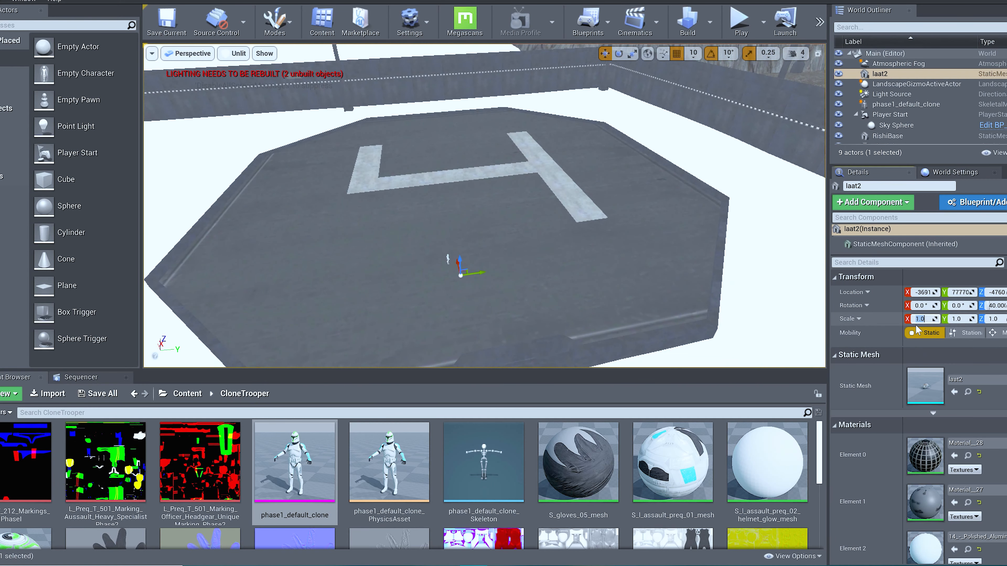
{"action": "key", "text": "Return"}
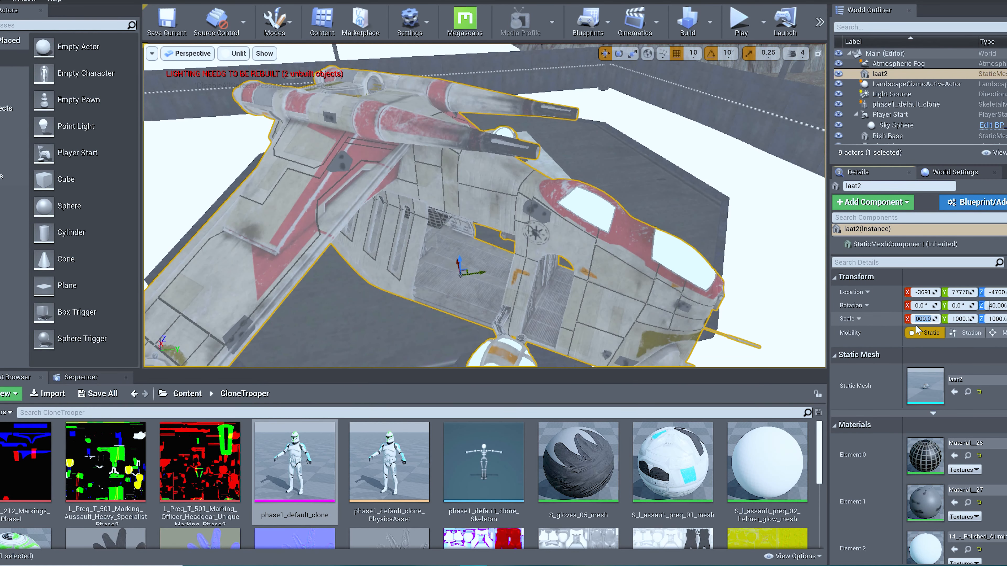
{"action": "left_click_drag", "start_coordinate": [463, 265], "coordinate": [487, 188]}
Set the phase1_default_clone's scale to 500 on all axes.
{"action": "left_click", "coordinate": [456, 264]}
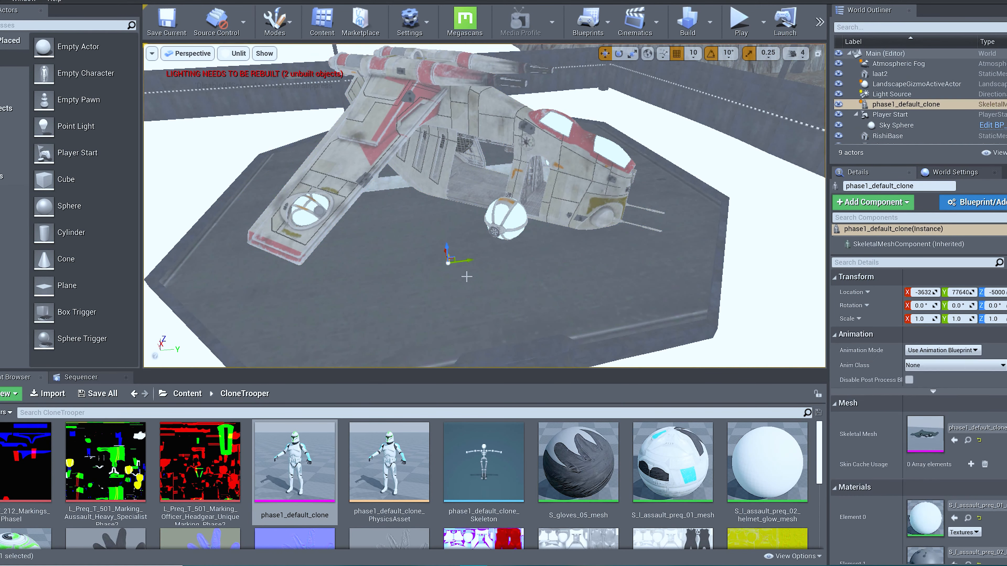
{"action": "left_click", "coordinate": [920, 319]}
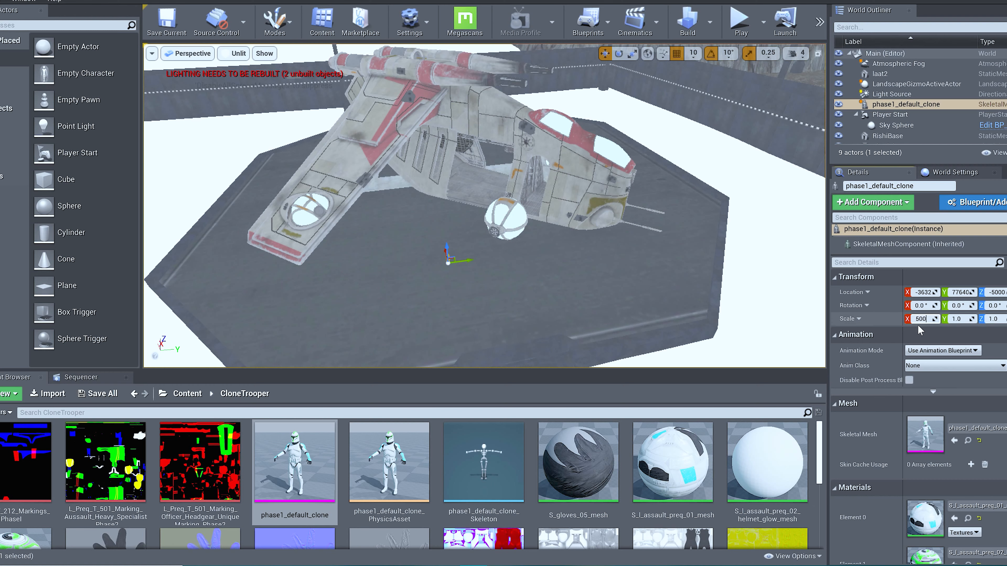
{"action": "key", "text": "Return"}
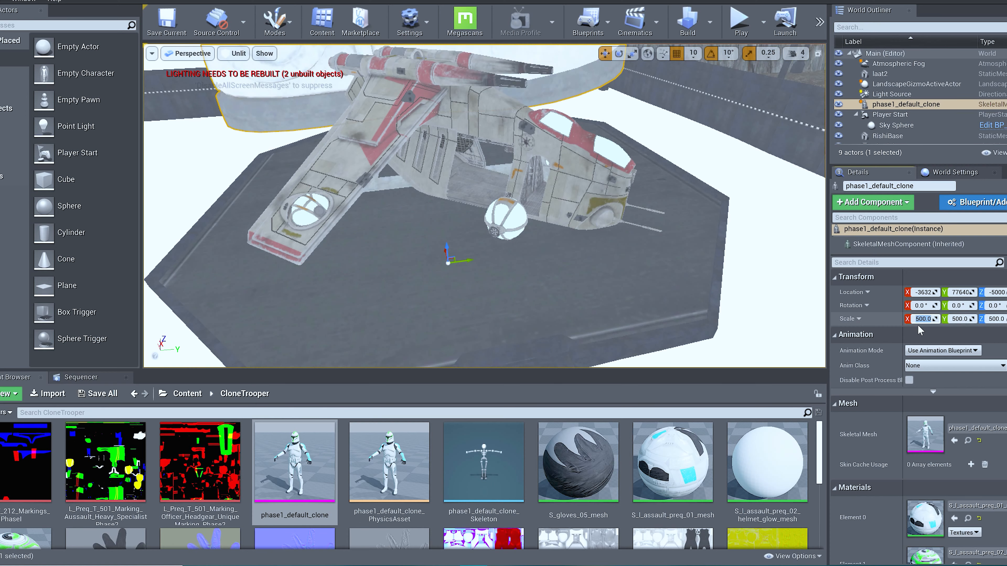
Try uniform scales of 100 and 50 on the clone trooper.
{"action": "mouse_move", "coordinate": [650, 238]}
{"action": "right_mouse_down"}
{"action": "mouse_move", "coordinate": [638, 71]}
{"action": "mouse_move", "coordinate": [640, 222]}
{"action": "right_mouse_up"}
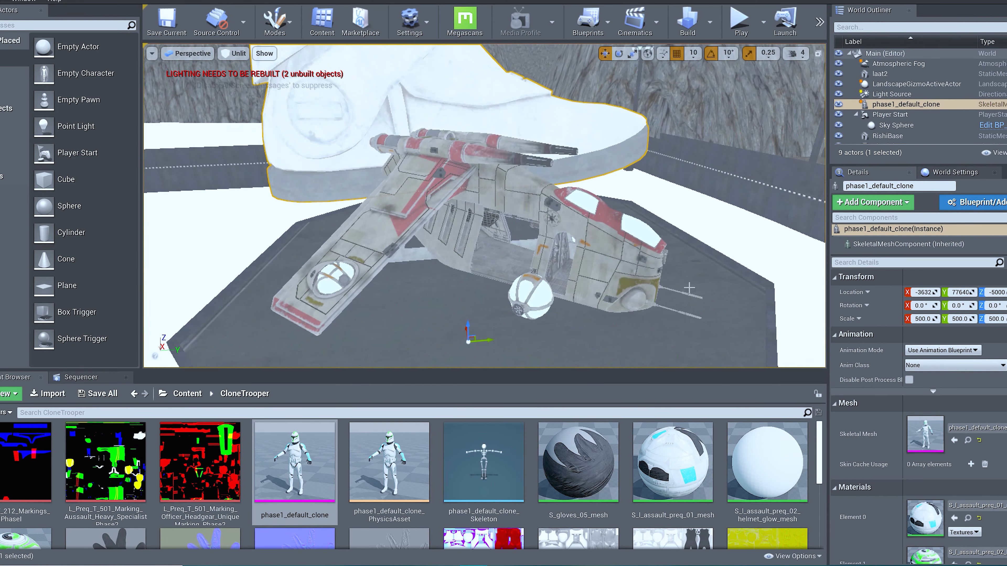
{"action": "left_click", "coordinate": [924, 322]}
{"action": "type", "text": "100"}
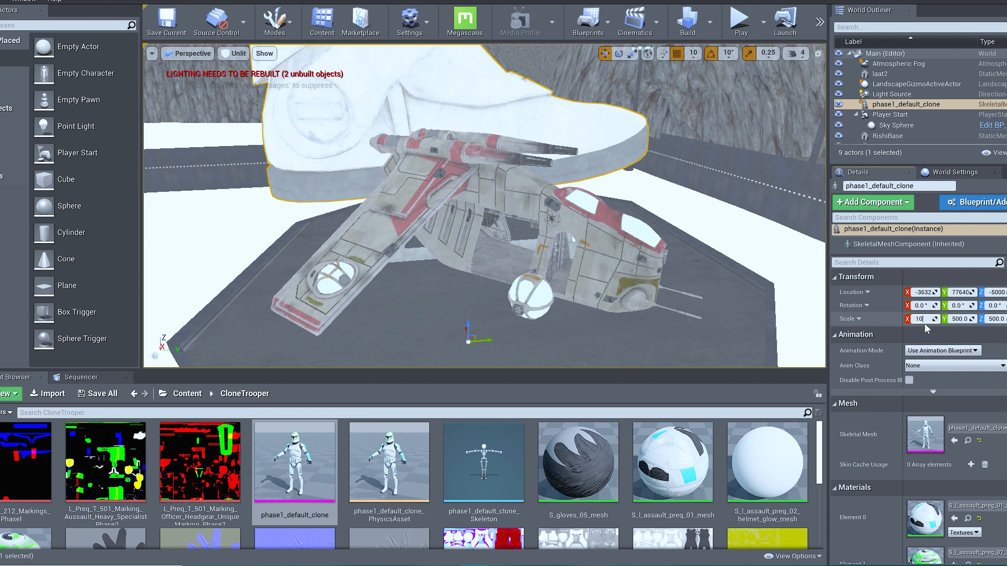
{"action": "key", "text": "Return"}
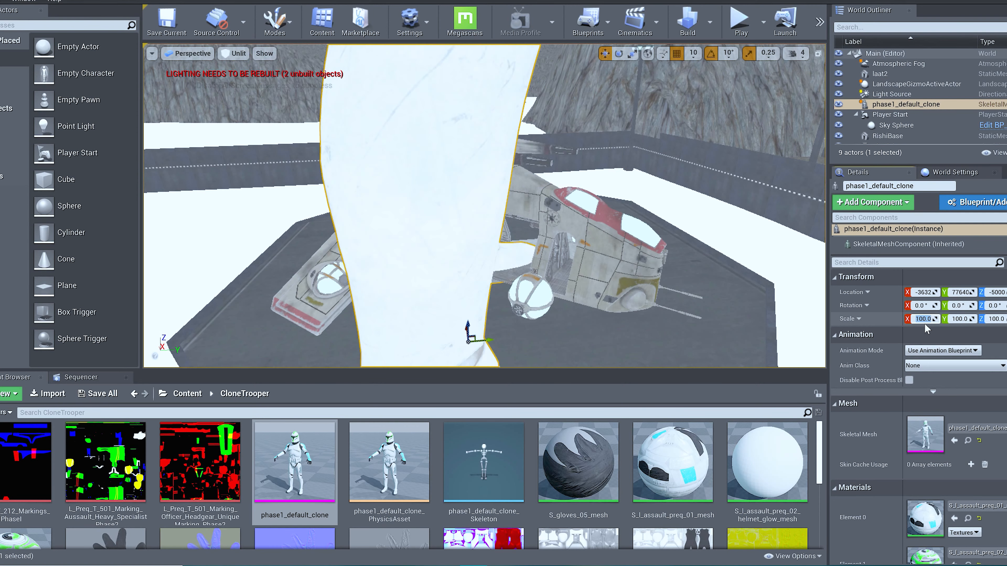
{"action": "type", "text": "50"}
{"action": "key", "text": "Return"}
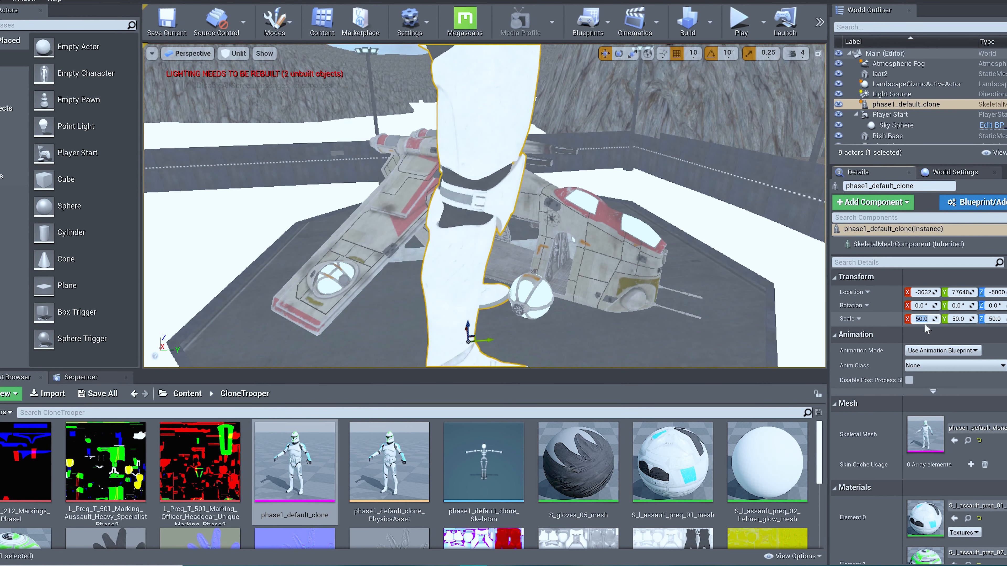
Try uniform scales of 30, 10, 5 and 7 on the clone trooper to compare it with the gunship.
{"action": "type", "text": "30"}
{"action": "key", "text": "Return"}
{"action": "type", "text": "10"}
{"action": "key", "text": "Return"}
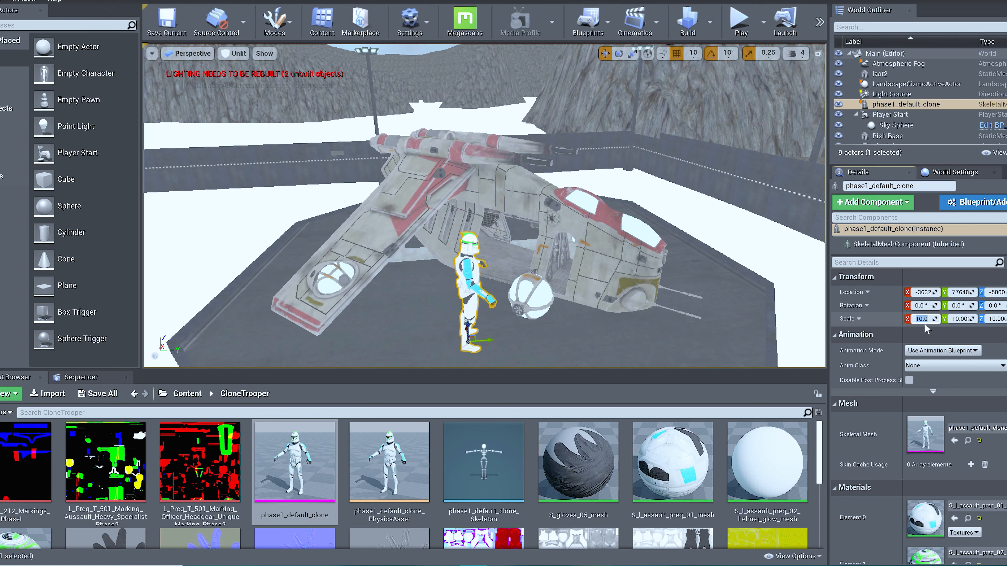
{"action": "type", "text": "5"}
{"action": "key", "text": "Return"}
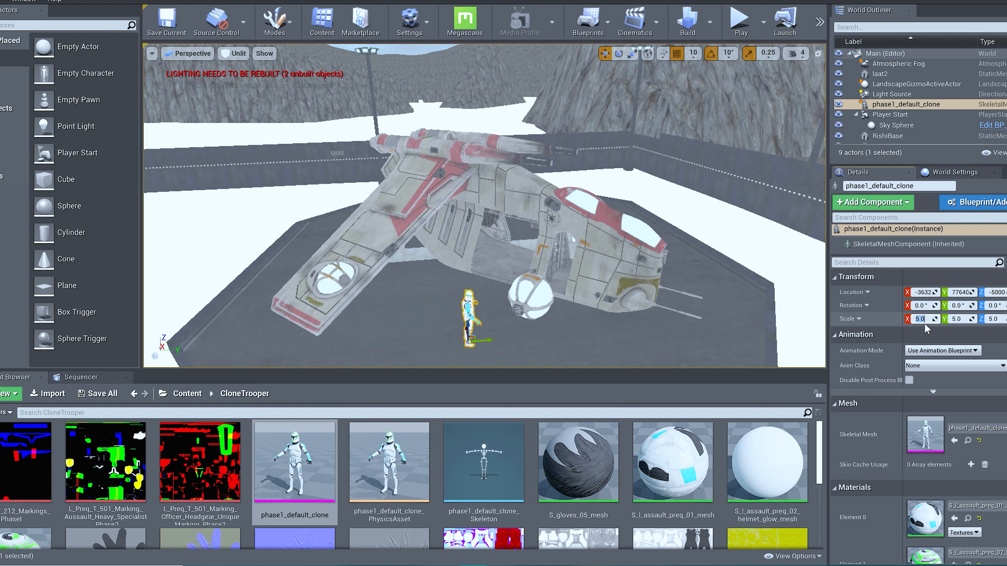
{"action": "type", "text": "7"}
{"action": "key", "text": "Return"}
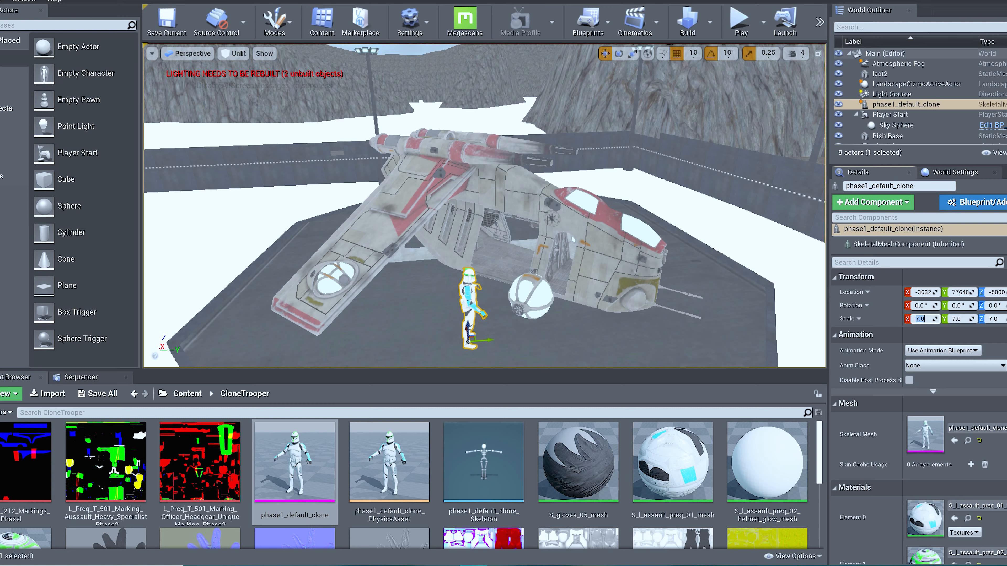
Move the clone trooper to the gunship's side doorway, to Y 78480, and raise it to Z -4640.
{"action": "mouse_move", "coordinate": [493, 277]}
{"action": "right_mouse_down"}
{"action": "mouse_move", "coordinate": [503, 337]}
{"action": "mouse_move", "coordinate": [494, 278]}
{"action": "right_mouse_up"}
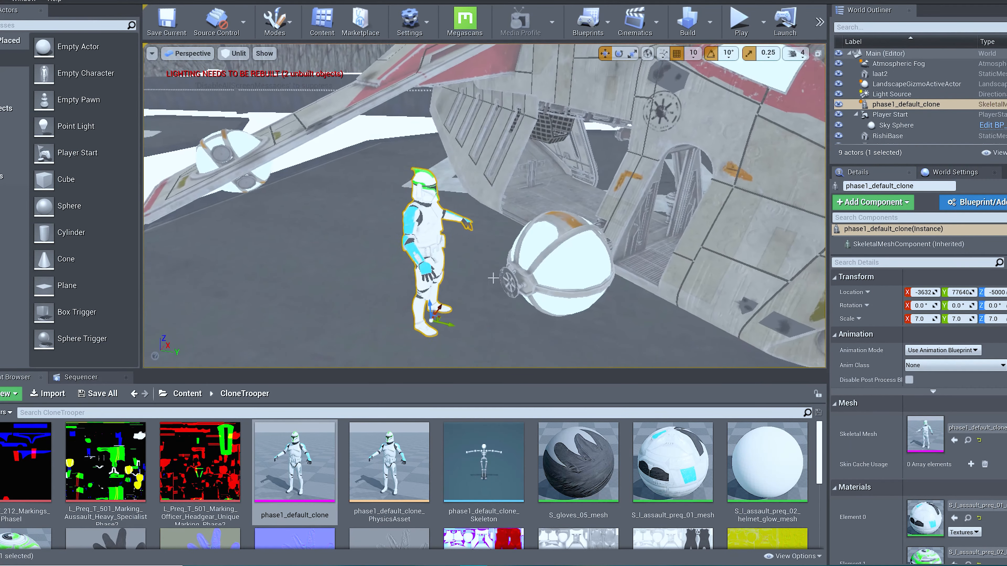
{"action": "mouse_move", "coordinate": [434, 315]}
{"action": "left_mouse_down"}
{"action": "mouse_move", "coordinate": [509, 242]}
{"action": "mouse_move", "coordinate": [556, 250]}
{"action": "left_mouse_up"}
{"action": "right_click_drag", "start_coordinate": [402, 303], "coordinate": [402, 273]}
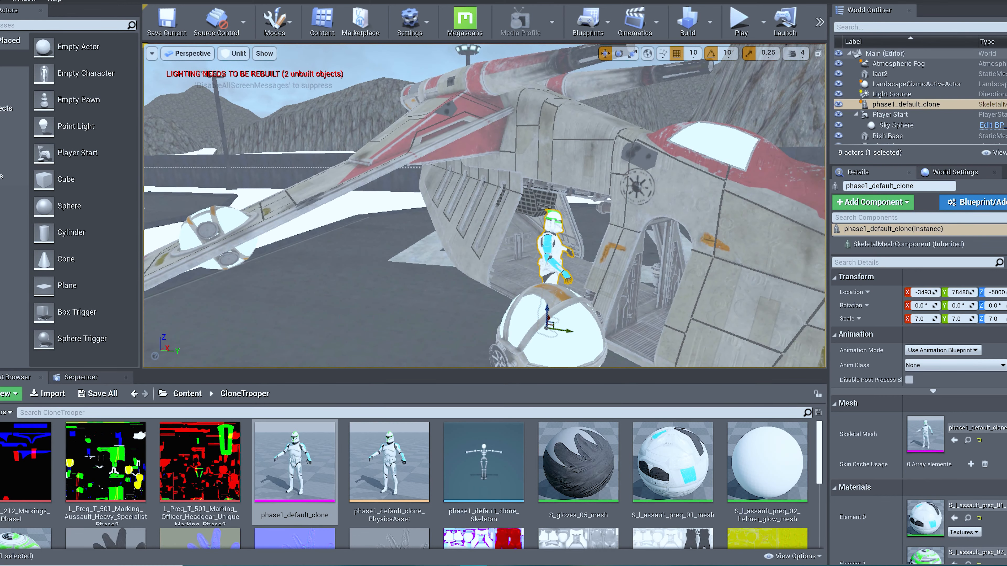
{"action": "key", "text": "a"}
{"action": "right_click_drag", "start_coordinate": [402, 303], "coordinate": [436, 321]}
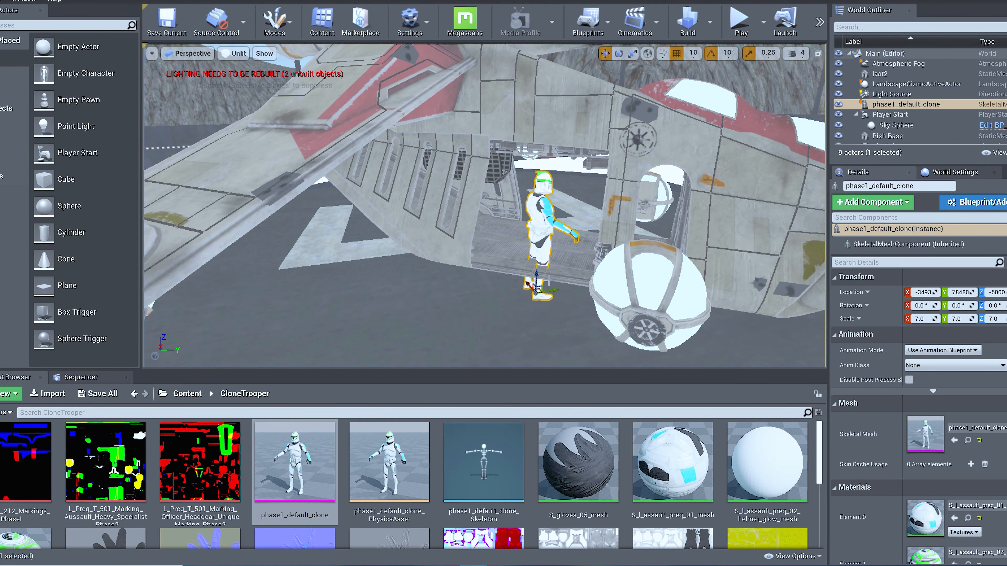
{"action": "left_click_drag", "start_coordinate": [536, 282], "coordinate": [535, 257]}
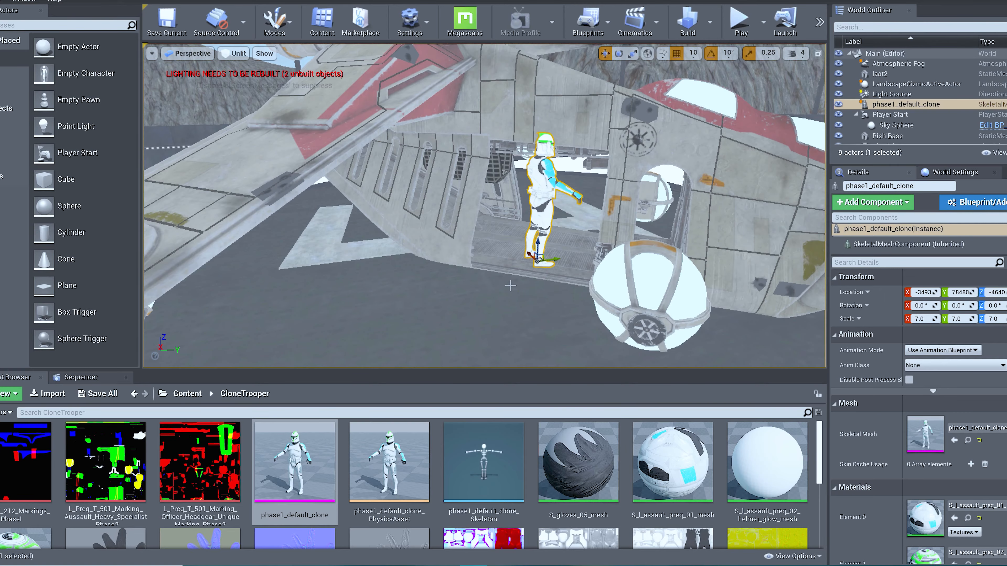
Set the clone trooper's scale to 5 on all axes.
{"action": "key", "text": "f"}
{"action": "right_click_drag", "start_coordinate": [484, 207], "coordinate": [392, 228]}
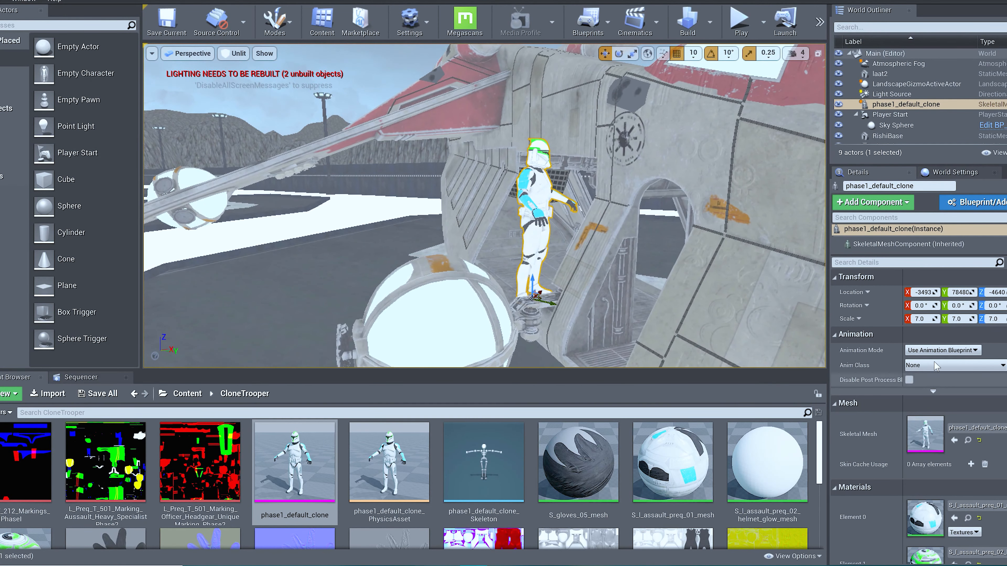
{"action": "left_click", "coordinate": [920, 318]}
{"action": "type", "text": "5"}
{"action": "key", "text": "Return"}
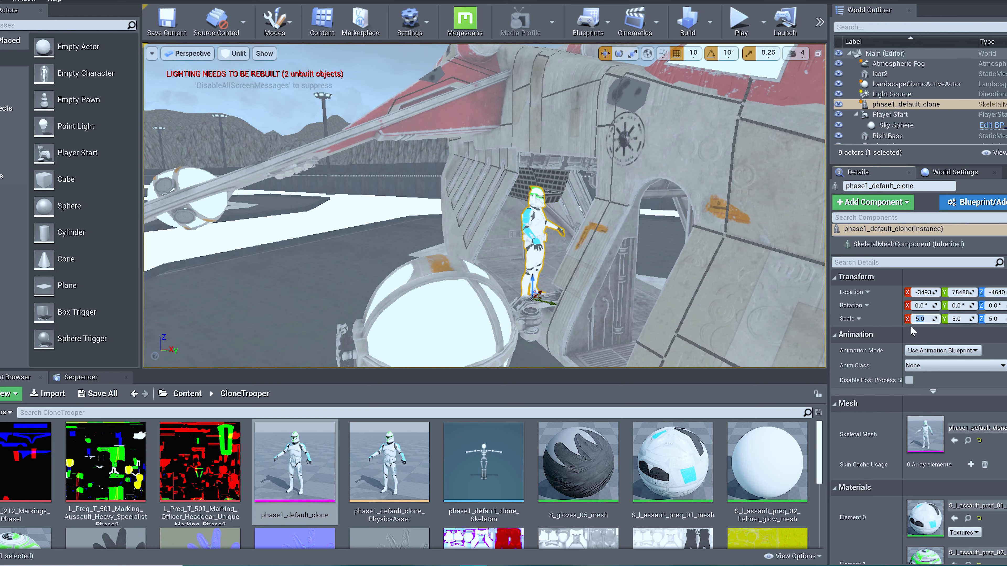
Move the clone trooper further into the gunship's hold, to Y 78690, and rotate it to 120° about Z.
{"action": "key", "text": "w"}
{"action": "right_click_drag", "start_coordinate": [532, 288], "coordinate": [532, 331]}
{"action": "left_click_drag", "start_coordinate": [553, 261], "coordinate": [517, 230]}
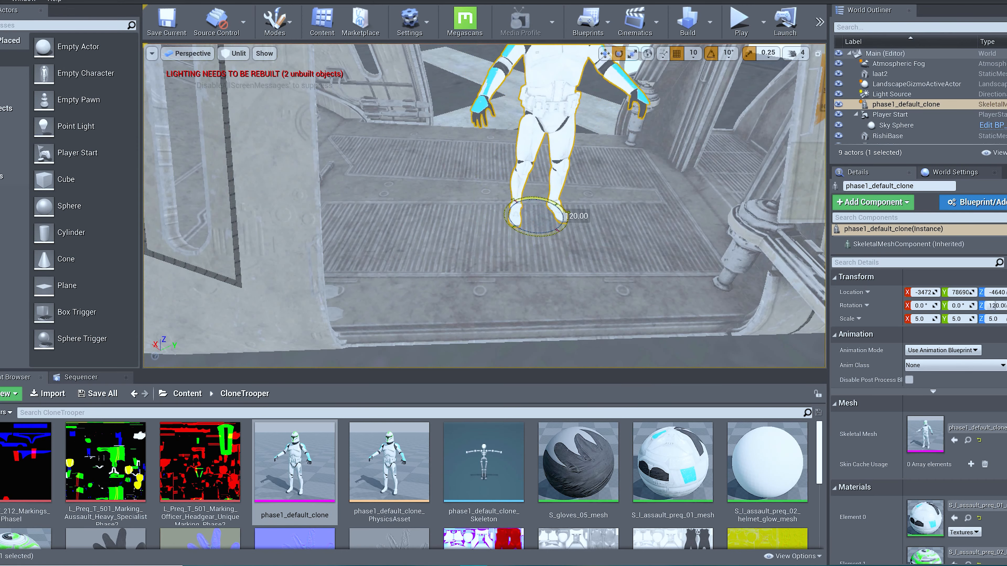
Set the clone trooper's scale to 5.5 on all axes.
{"action": "key", "text": "s"}
{"action": "right_click_drag", "start_coordinate": [555, 234], "coordinate": [527, 202]}
{"action": "key", "text": "w"}
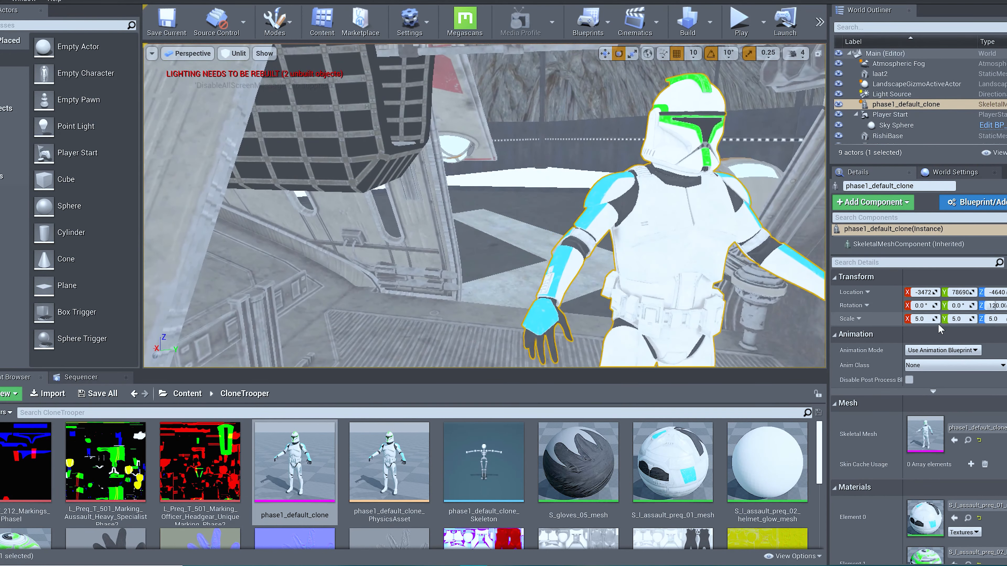
{"action": "left_click", "coordinate": [909, 322]}
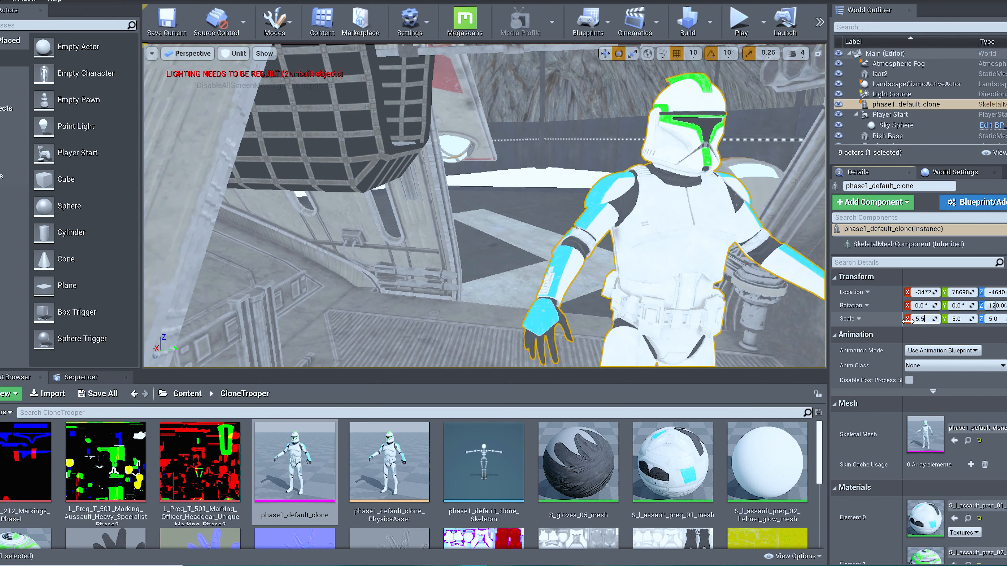
{"action": "key", "text": "Return"}
Set the clone trooper's scale to 5.4 on all axes.
{"action": "key", "text": "s"}
{"action": "mouse_move", "coordinate": [634, 214]}
{"action": "right_mouse_down"}
{"action": "mouse_move", "coordinate": [650, 209]}
{"action": "mouse_move", "coordinate": [618, 216]}
{"action": "mouse_move", "coordinate": [630, 208]}
{"action": "mouse_move", "coordinate": [618, 205]}
{"action": "right_mouse_up"}
{"action": "key", "text": "d"}
{"action": "key", "text": "a"}
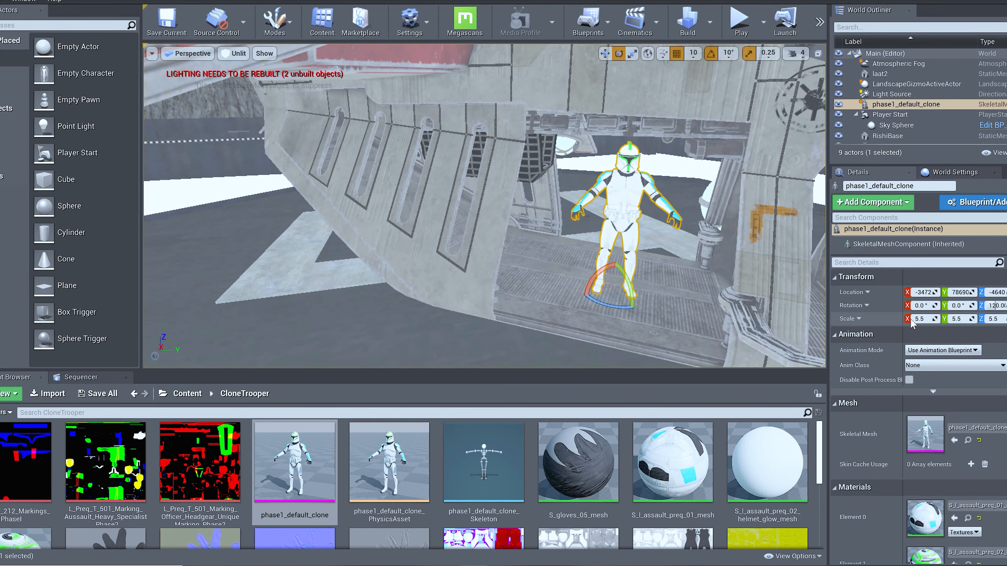
{"action": "left_click", "coordinate": [916, 321]}
{"action": "type", "text": "5.4"}
{"action": "key", "text": "Return"}
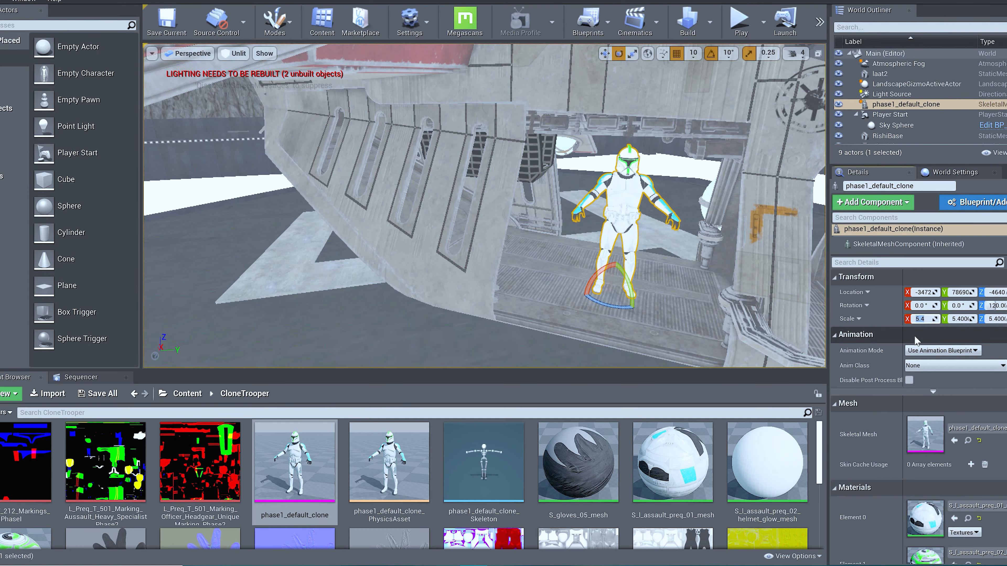
Check the clone trooper's size against the gunship from near and far, and select the gunship.
{"action": "key", "text": "d"}
{"action": "right_click_drag", "start_coordinate": [634, 215], "coordinate": [570, 212]}
{"action": "key", "text": "w"}
{"action": "key", "text": "s"}
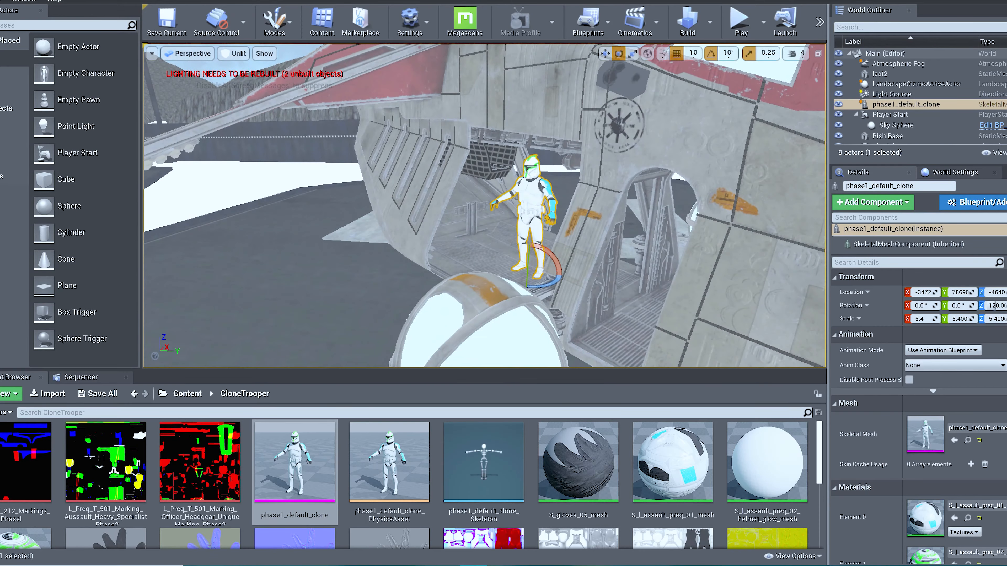
{"action": "key", "text": "s"}
{"action": "mouse_move", "coordinate": [649, 292]}
{"action": "right_mouse_down"}
{"action": "mouse_move", "coordinate": [632, 291]}
{"action": "mouse_move", "coordinate": [643, 304]}
{"action": "mouse_move", "coordinate": [649, 293]}
{"action": "right_mouse_up"}
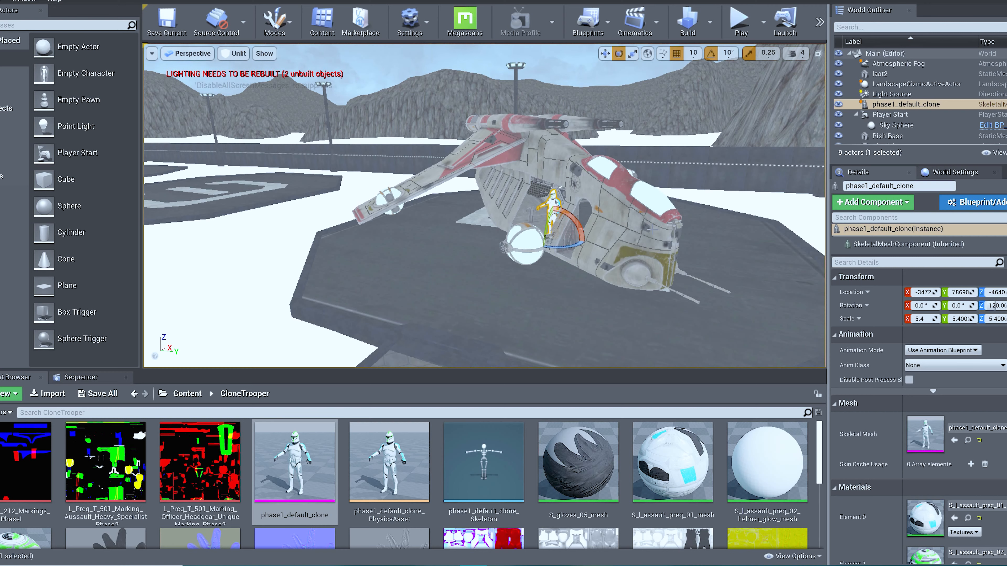
{"action": "left_click", "coordinate": [618, 238]}
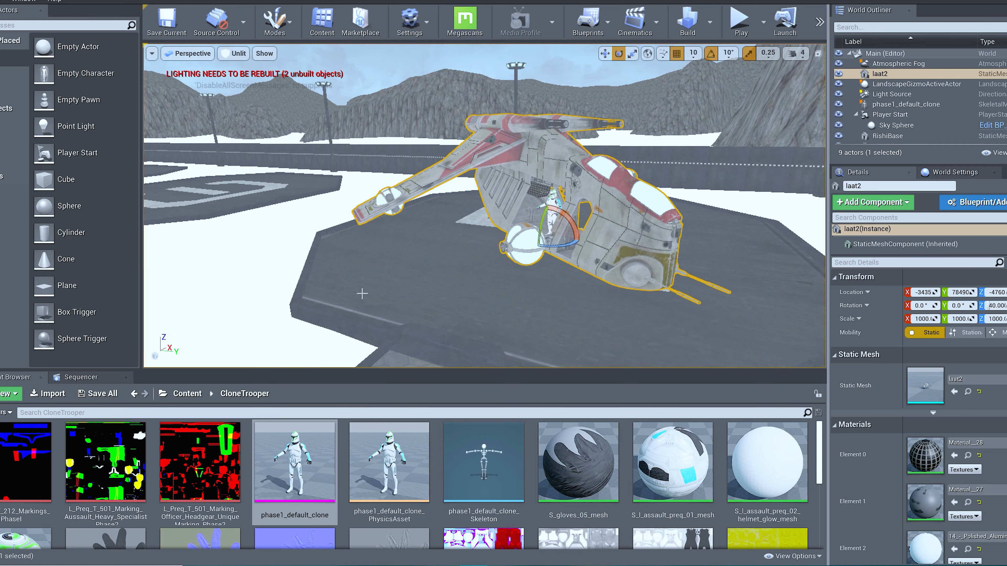
Place the ATTE mesh from the ATTE content folder on the landing pad next to the gunship's, at Y 62520 and Z -5310.
{"action": "key", "text": "s"}
{"action": "right_click_drag", "start_coordinate": [362, 294], "coordinate": [390, 274]}
{"action": "key", "text": "a"}
{"action": "left_click", "coordinate": [188, 393]}
{"action": "double_click", "coordinate": [3, 472]}
{"action": "key", "text": "a"}
{"action": "left_click_drag", "start_coordinate": [8, 474], "coordinate": [380, 304]}
{"action": "left_click_drag", "start_coordinate": [438, 258], "coordinate": [412, 231]}
{"action": "left_click_drag", "start_coordinate": [420, 318], "coordinate": [422, 247]}
Set the ATTE walker's scale to 1000 on all axes.
{"action": "left_click", "coordinate": [11, 477]}
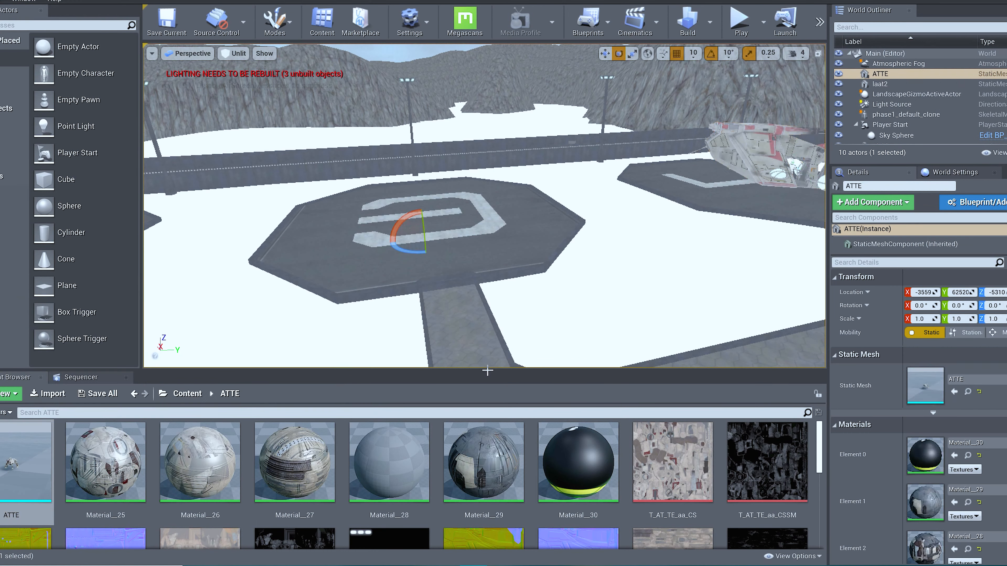
{"action": "left_click", "coordinate": [919, 319]}
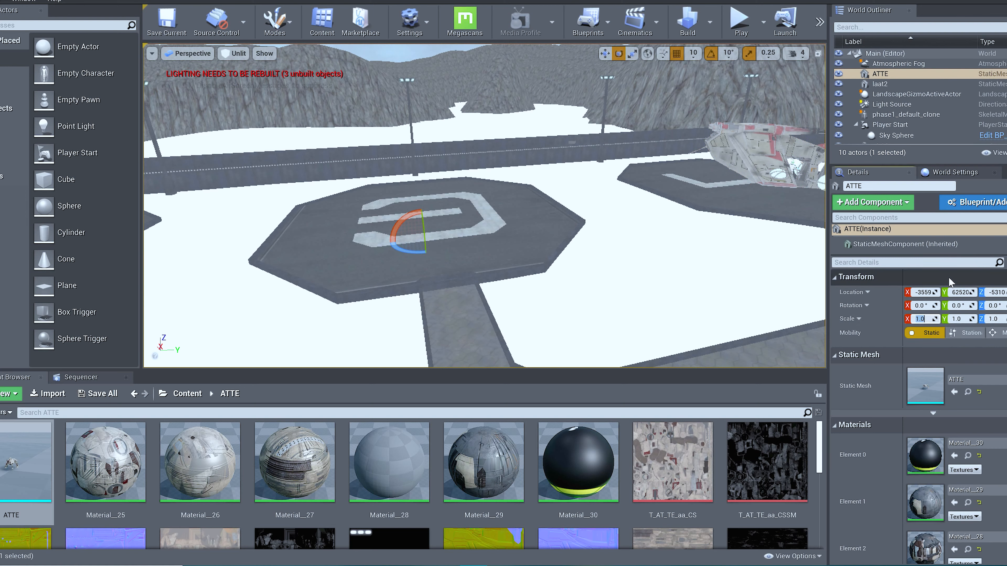
{"action": "type", "text": "1000"}
{"action": "key", "text": "Return"}
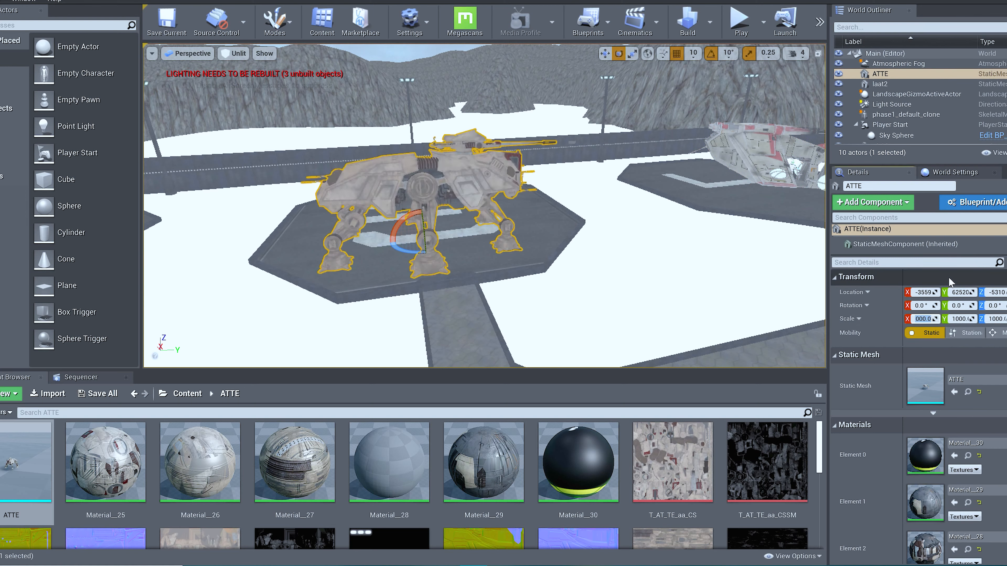
Rotate the ATTE walker to 90° about Z and move it to Y 63210 on its landing pad.
{"action": "key", "text": "d"}
{"action": "right_click_drag", "start_coordinate": [598, 266], "coordinate": [571, 265]}
{"action": "key", "text": "s"}
{"action": "key", "text": "w"}
{"action": "left_click_drag", "start_coordinate": [297, 224], "coordinate": [642, 216]}
{"action": "scroll", "coordinate": [642, 216], "scroll_direction": "up", "scroll_amount": 5}
{"action": "key", "text": "d"}
{"action": "right_click_drag", "start_coordinate": [642, 216], "coordinate": [663, 208]}
{"action": "key", "text": "d"}
{"action": "key", "text": "w"}
{"action": "key", "text": "a"}
{"action": "key", "text": "s"}
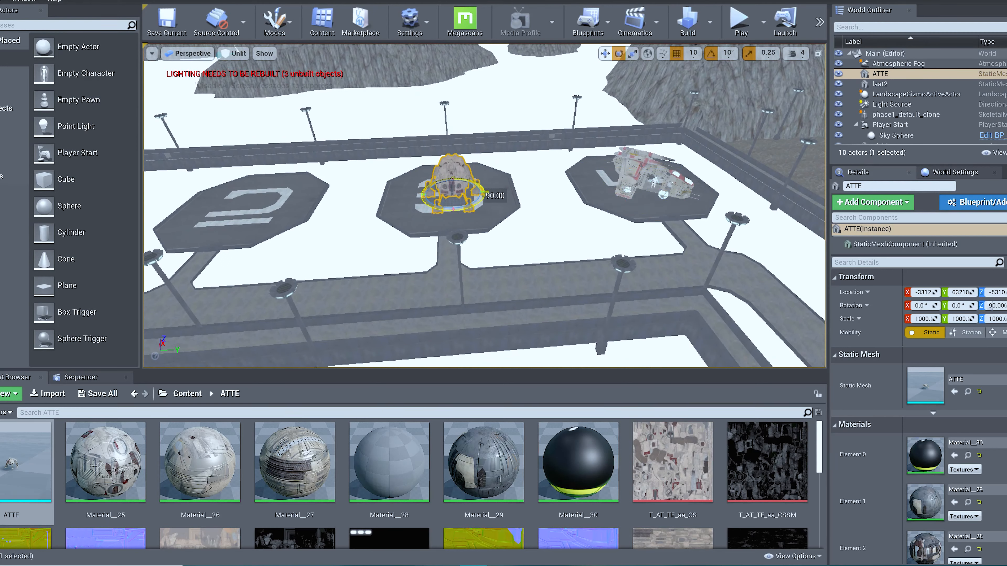
Shift the ATTE walker along its landing pad to Y 62340.
{"action": "key", "text": "w"}
{"action": "right_click_drag", "start_coordinate": [543, 192], "coordinate": [515, 198]}
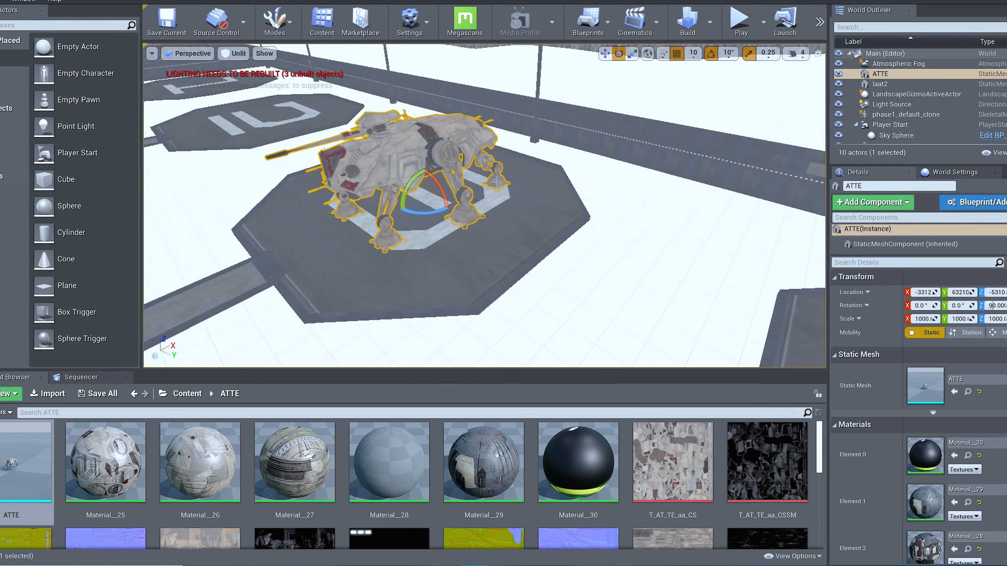
{"action": "key", "text": "s"}
{"action": "right_click_drag", "start_coordinate": [421, 195], "coordinate": [268, 207]}
{"action": "key", "text": "w"}
{"action": "key", "text": "s"}
{"action": "key", "text": "d"}
{"action": "key", "text": "d"}
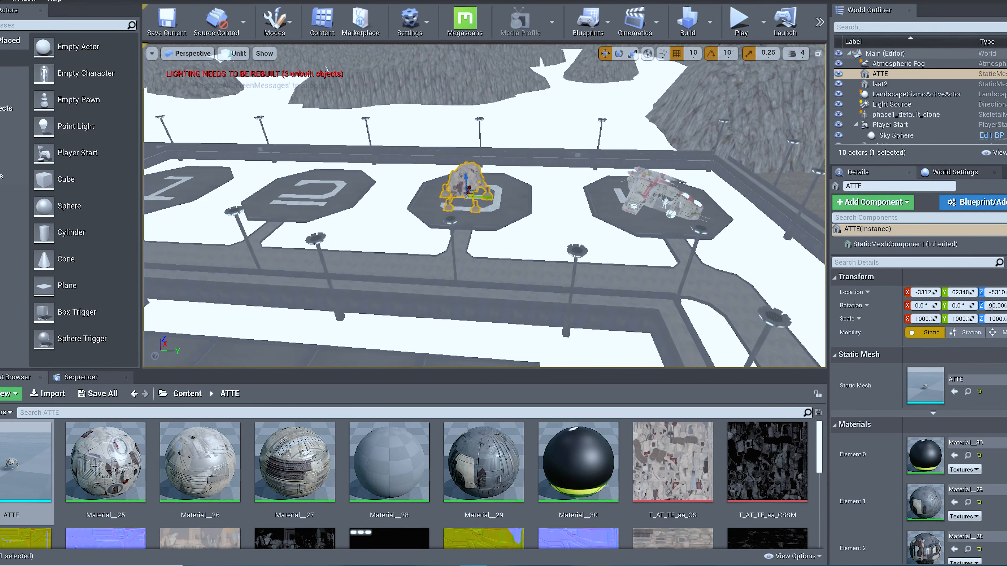
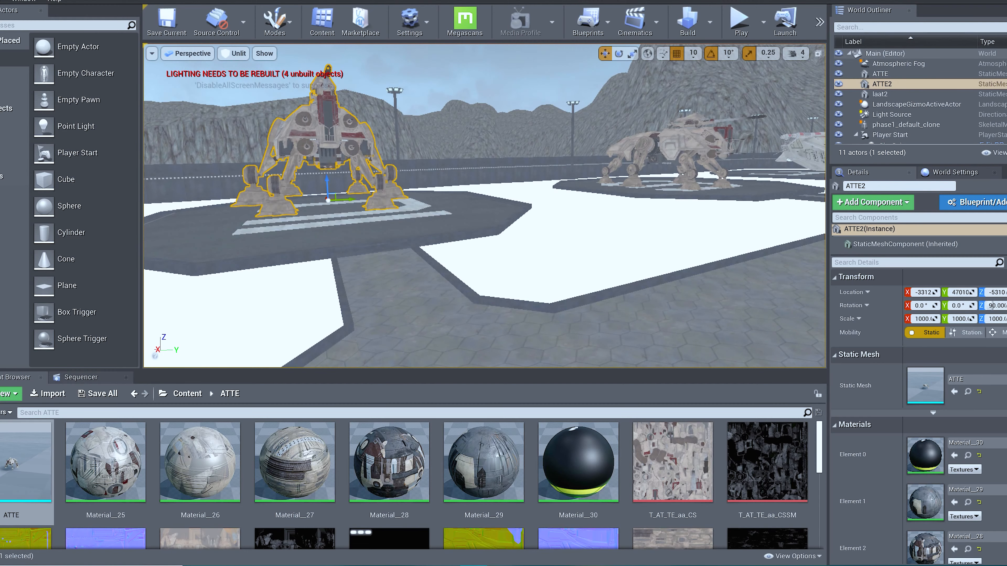
Examine the second ATTE walker and its landing pad from several angles.
{"action": "right_click_drag", "start_coordinate": [484, 205], "coordinate": [500, 266]}
{"action": "key", "text": "w"}
{"action": "key", "text": "s"}
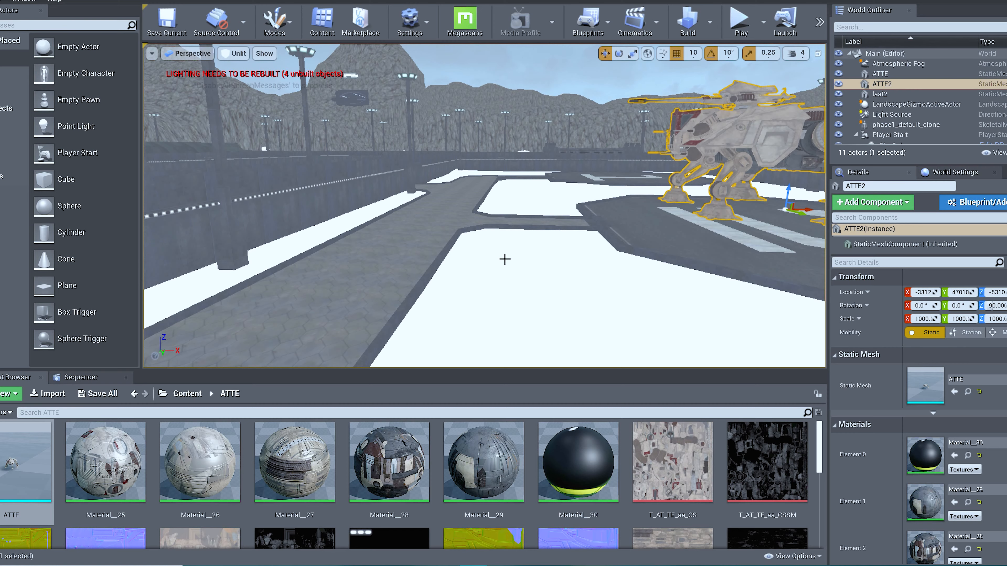
{"action": "mouse_move", "coordinate": [505, 259]}
{"action": "right_mouse_down"}
{"action": "mouse_move", "coordinate": [555, 262]}
{"action": "mouse_move", "coordinate": [602, 242]}
{"action": "mouse_move", "coordinate": [575, 306]}
{"action": "mouse_move", "coordinate": [491, 246]}
{"action": "mouse_move", "coordinate": [562, 214]}
{"action": "mouse_move", "coordinate": [491, 258]}
{"action": "right_mouse_up"}
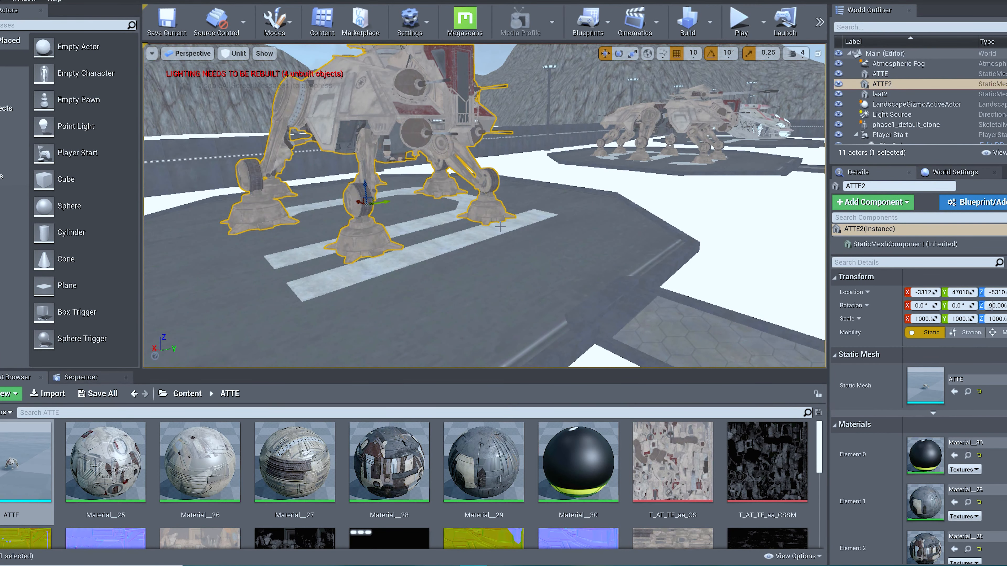
{"action": "key", "text": "s"}
{"action": "mouse_move", "coordinate": [501, 227]}
{"action": "right_mouse_down"}
{"action": "mouse_move", "coordinate": [500, 254]}
{"action": "mouse_move", "coordinate": [492, 243]}
{"action": "right_mouse_up"}
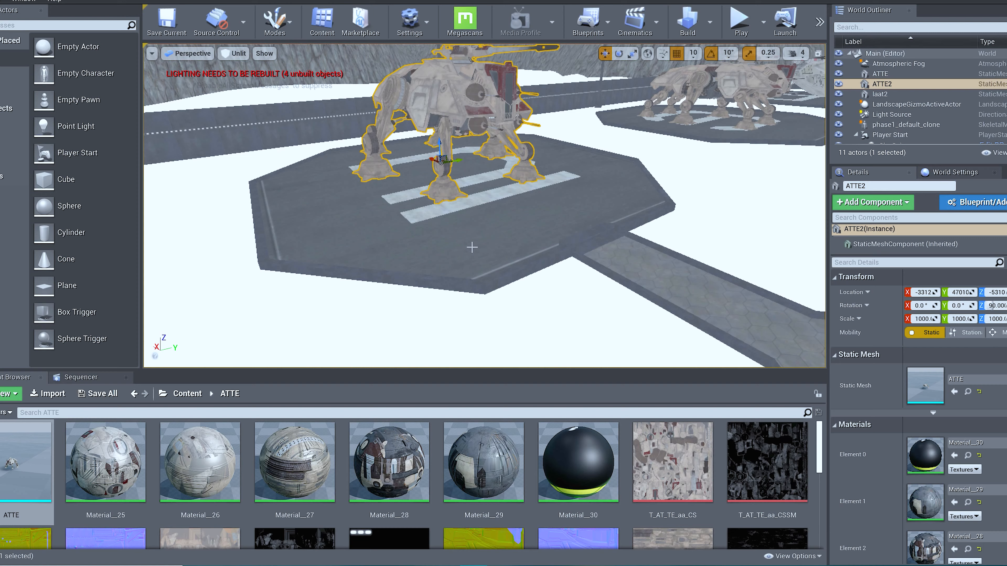
Move the second ATTE walker to the landing pad at the far end of the row, at Y 31080.
{"action": "mouse_move", "coordinate": [473, 244]}
{"action": "right_mouse_down"}
{"action": "mouse_move", "coordinate": [469, 257]}
{"action": "mouse_move", "coordinate": [467, 238]}
{"action": "mouse_move", "coordinate": [416, 278]}
{"action": "mouse_move", "coordinate": [428, 239]}
{"action": "mouse_move", "coordinate": [412, 240]}
{"action": "mouse_move", "coordinate": [479, 234]}
{"action": "right_mouse_up"}
{"action": "key", "text": "s"}
{"action": "key", "text": "s"}
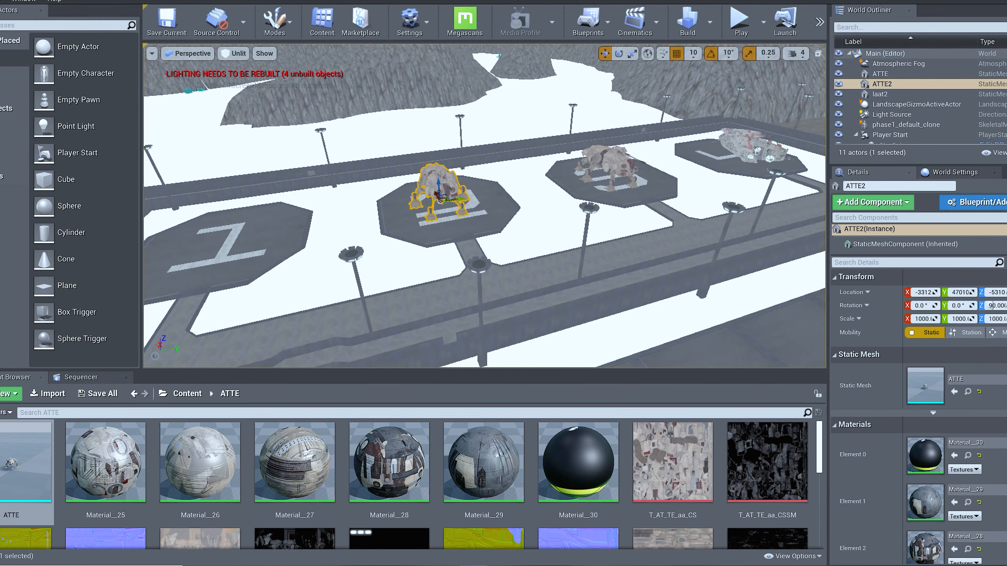
{"action": "left_click_drag", "start_coordinate": [444, 206], "coordinate": [218, 242]}
{"action": "key", "text": "w"}
{"action": "right_click_drag", "start_coordinate": [218, 242], "coordinate": [251, 195]}
Lower the second ATTE walker towards the surface of the end landing pad, to Z -6050.
{"action": "key", "text": "w"}
{"action": "key", "text": "s"}
{"action": "key", "text": "d"}
{"action": "key", "text": "d"}
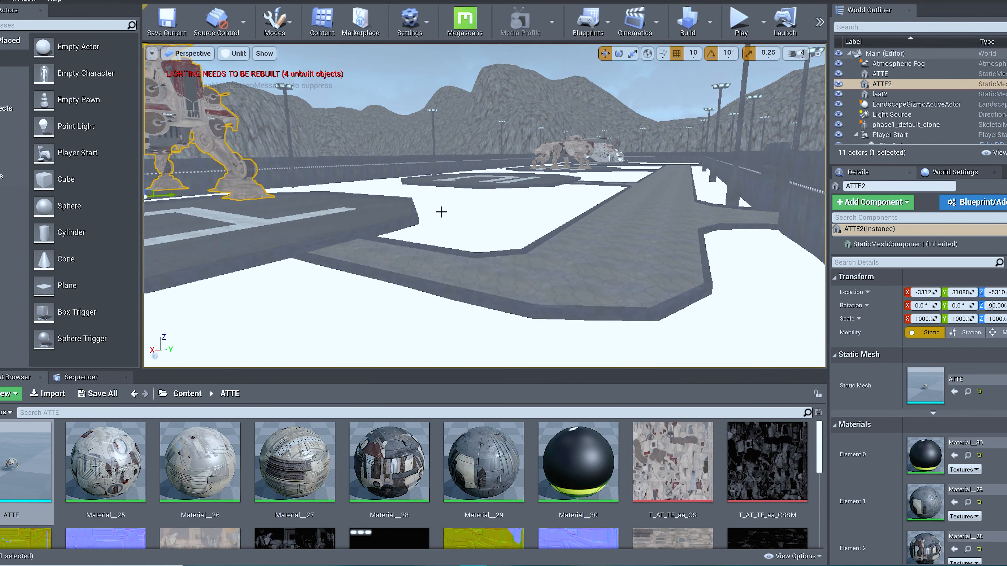
{"action": "right_click_drag", "start_coordinate": [377, 170], "coordinate": [317, 179]}
{"action": "key", "text": "a"}
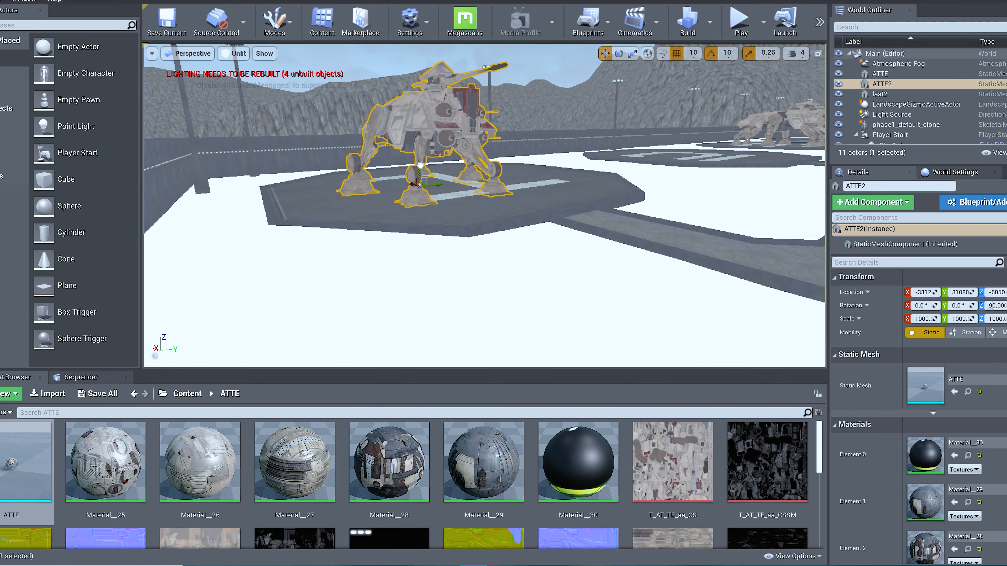
Raise the second ATTE walker to Z -5970 so its feet rest on the pad, and check the contact.
{"action": "key", "text": "d"}
{"action": "right_click_drag", "start_coordinate": [418, 199], "coordinate": [198, 190]}
{"action": "key", "text": "w"}
{"action": "key", "text": "w"}
{"action": "key", "text": "d"}
{"action": "mouse_move", "coordinate": [624, 178]}
{"action": "right_mouse_down"}
{"action": "mouse_move", "coordinate": [614, 188]}
{"action": "mouse_move", "coordinate": [604, 180]}
{"action": "right_mouse_up"}
{"action": "key", "text": "s"}
{"action": "left_click_drag", "start_coordinate": [608, 169], "coordinate": [615, 163]}
{"action": "key", "text": "a"}
{"action": "right_click_drag", "start_coordinate": [582, 162], "coordinate": [538, 173]}
{"action": "key", "text": "w"}
{"action": "key", "text": "s"}
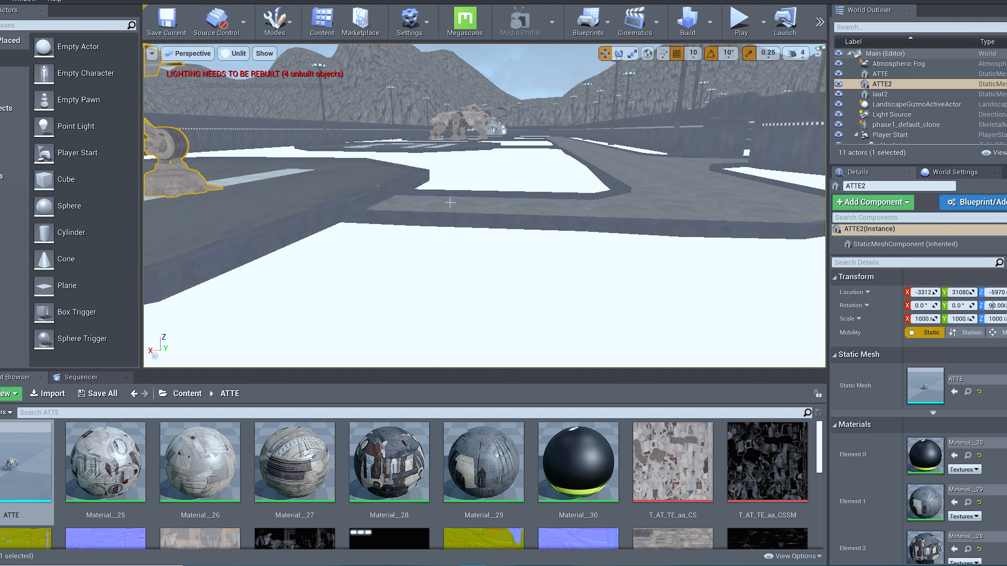
Set the viewport's rotation snap increment to 5° with the base mesh selected for rotating.
{"action": "left_click", "coordinate": [541, 263]}
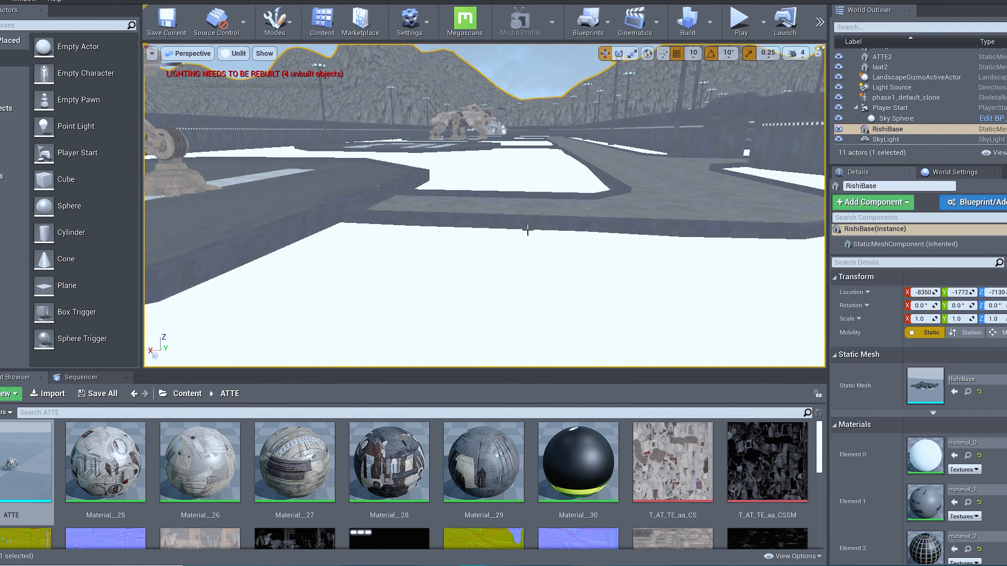
{"action": "scroll", "coordinate": [487, 261], "scroll_direction": "down", "scroll_amount": 5}
{"action": "right_click_drag", "start_coordinate": [488, 261], "coordinate": [407, 270]}
{"action": "key", "text": "s"}
{"action": "key", "text": "e"}
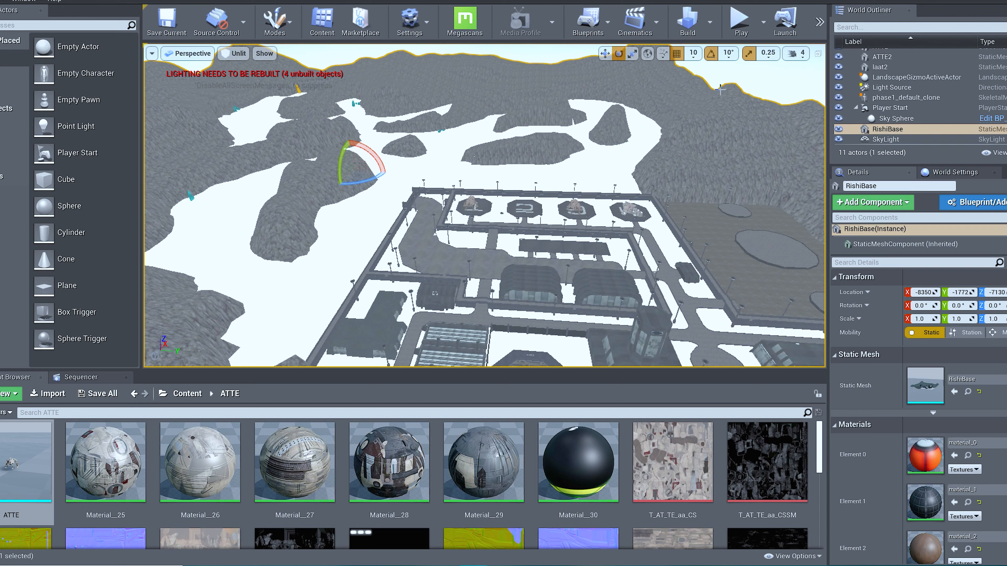
{"action": "left_click", "coordinate": [728, 56]}
{"action": "left_click", "coordinate": [734, 76]}
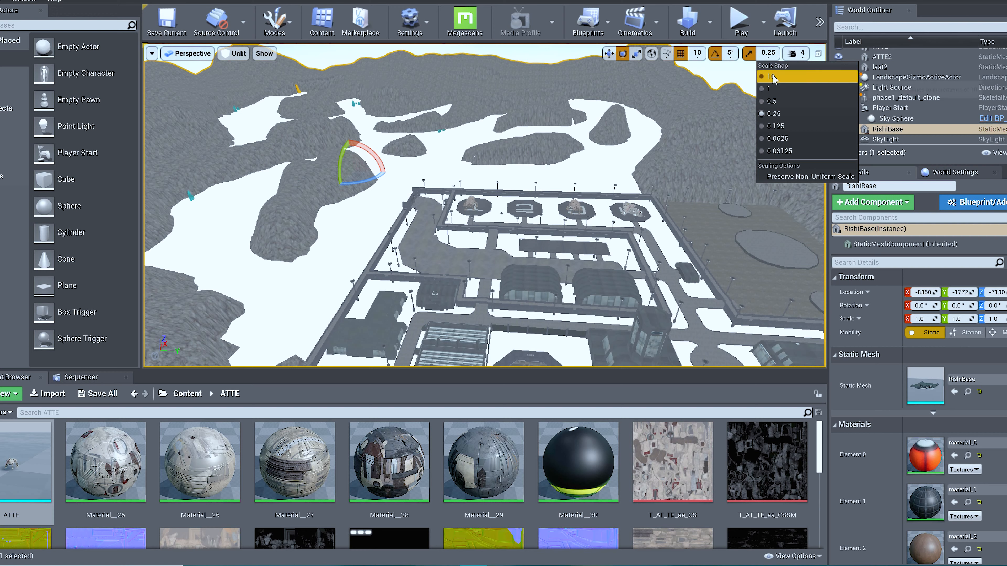
{"action": "mouse_move", "coordinate": [731, 54]}
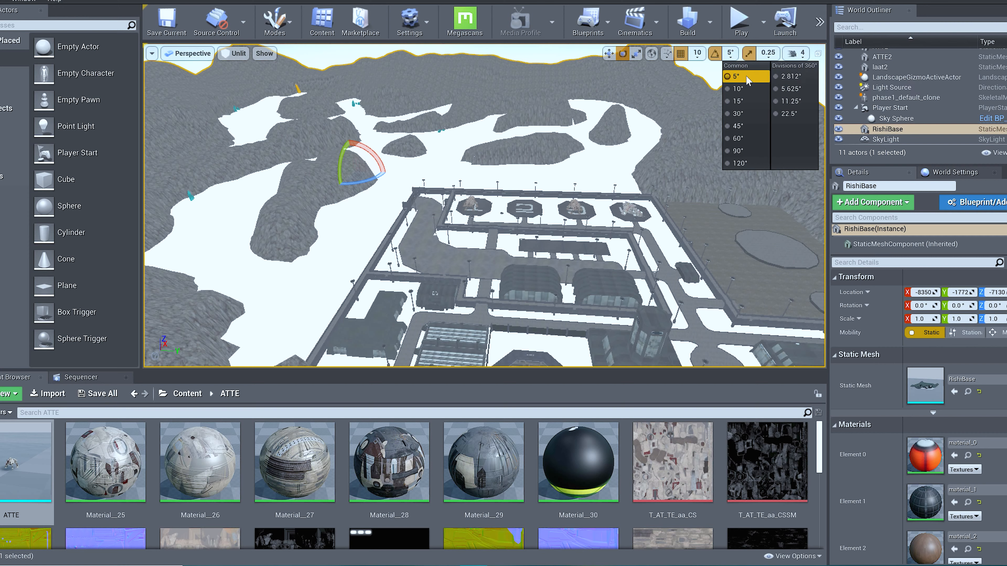
{"action": "mouse_move", "coordinate": [764, 60]}
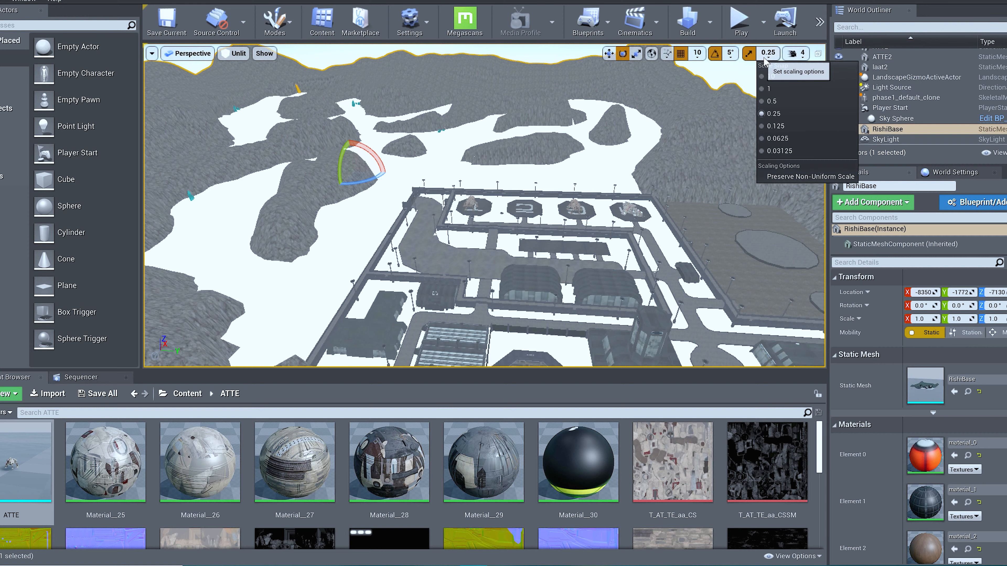
{"action": "left_click", "coordinate": [730, 52]}
{"action": "left_click", "coordinate": [730, 52]}
{"action": "left_click", "coordinate": [730, 52]}
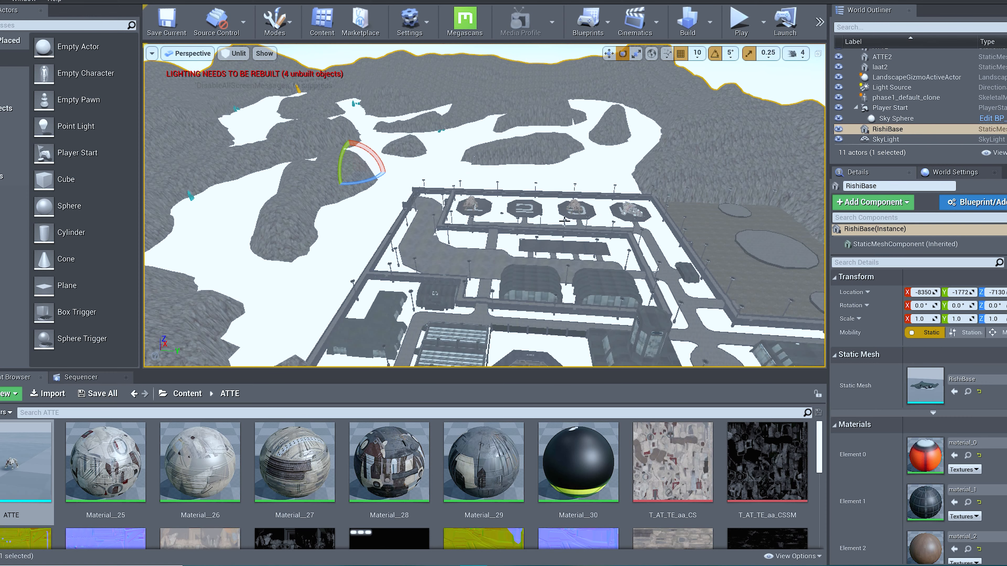
Try rotating the base mesh with a 2.812° snap and with snapping off, and restore rotation snapping at 5°.
{"action": "mouse_move", "coordinate": [364, 153]}
{"action": "left_mouse_down"}
{"action": "mouse_move", "coordinate": [359, 147]}
{"action": "mouse_move", "coordinate": [365, 153]}
{"action": "left_mouse_up"}
{"action": "left_click", "coordinate": [729, 53]}
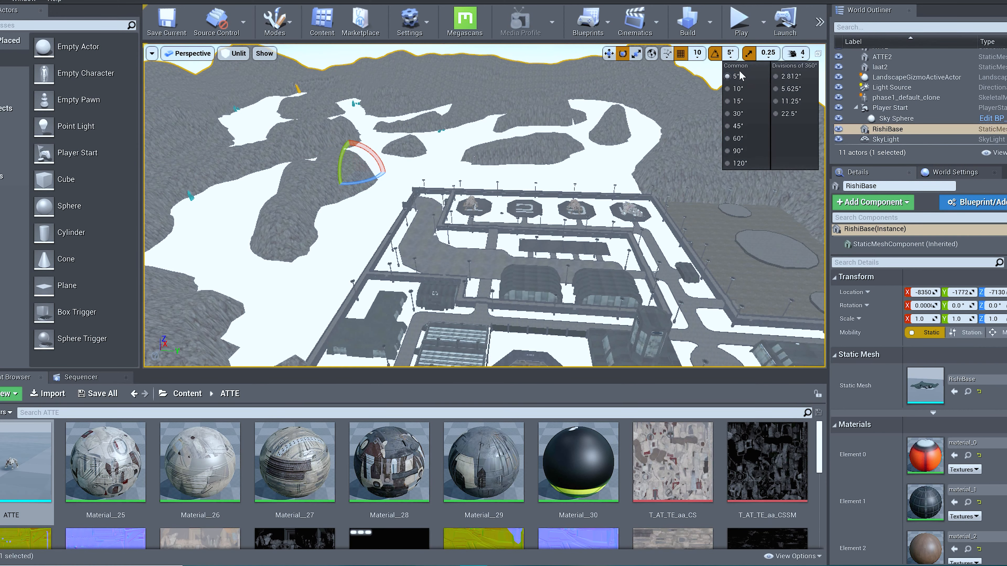
{"action": "left_click", "coordinate": [808, 77]}
{"action": "left_click_drag", "start_coordinate": [375, 152], "coordinate": [381, 154]}
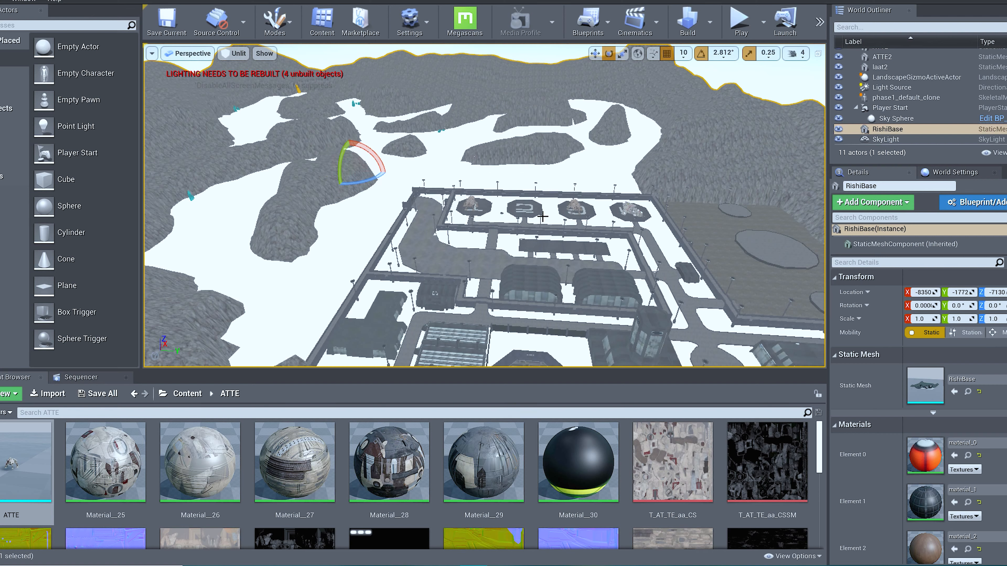
{"action": "left_click", "coordinate": [726, 54]}
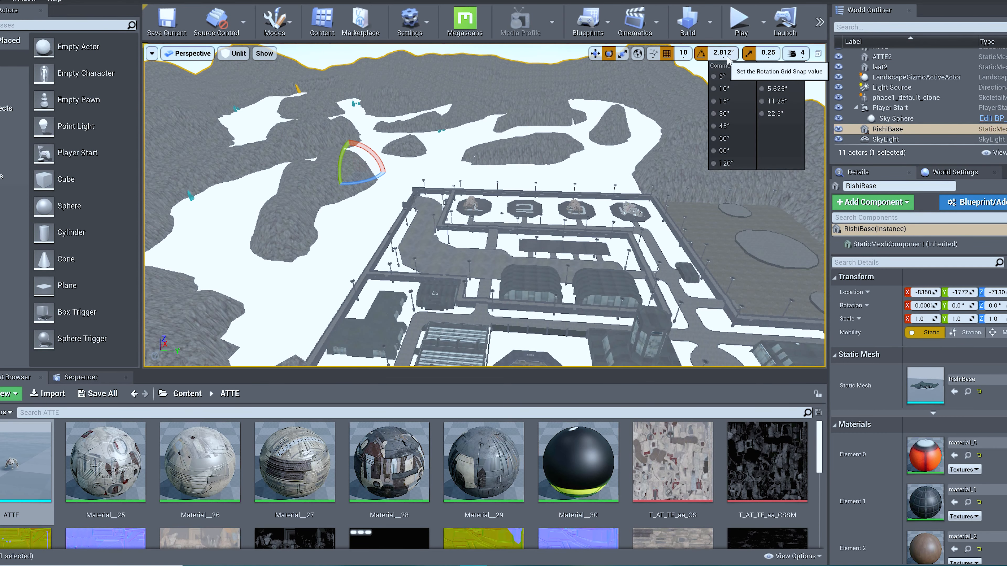
{"action": "left_click", "coordinate": [722, 76]}
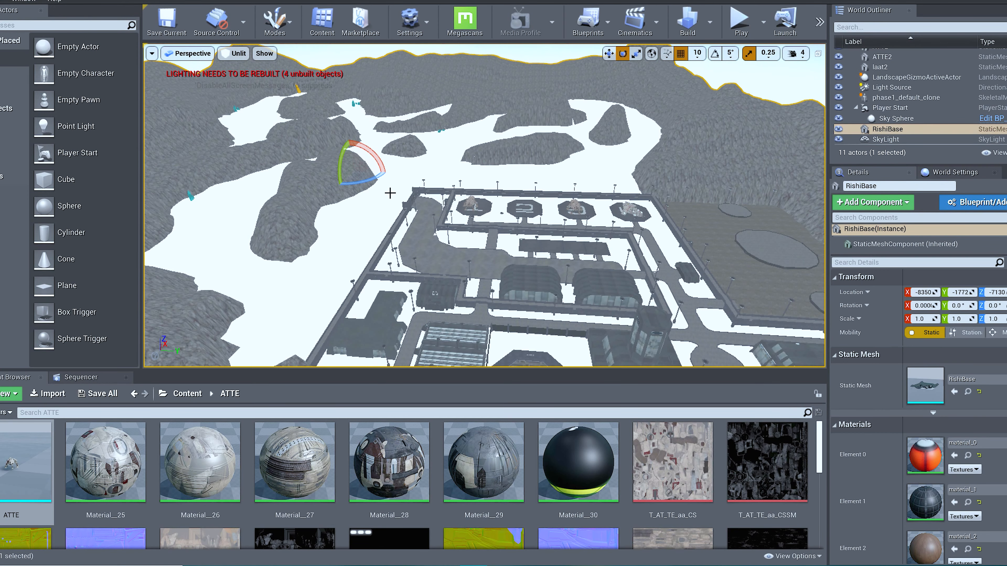
{"action": "left_click_drag", "start_coordinate": [379, 159], "coordinate": [378, 159]}
{"action": "key", "text": "ctrl+z"}
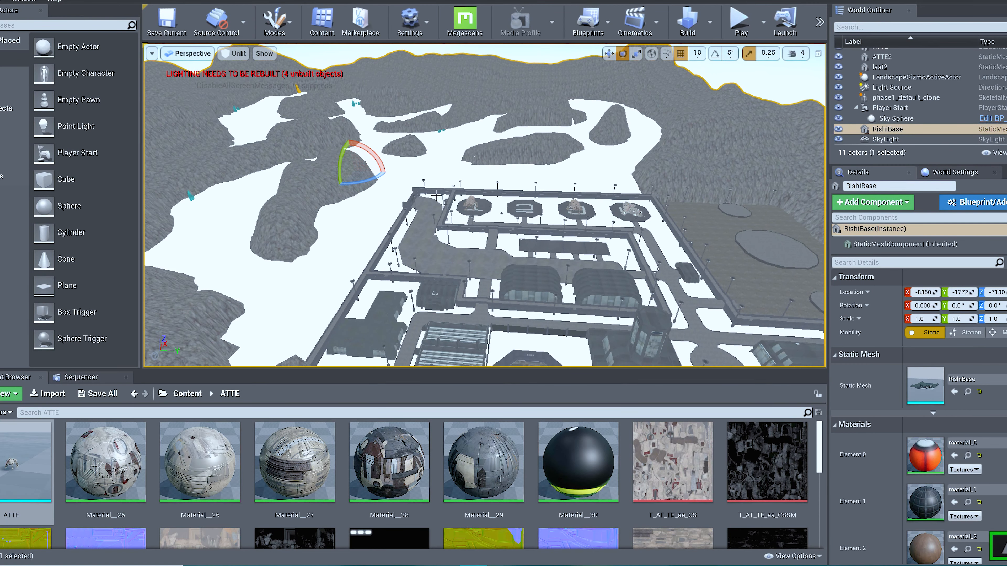
{"action": "left_click", "coordinate": [715, 53]}
Rotate the ATTE walker on the end landing pad around the vertical axis to 60°.
{"action": "key", "text": "w"}
{"action": "right_click_drag", "start_coordinate": [487, 230], "coordinate": [523, 232]}
{"action": "key", "text": "w"}
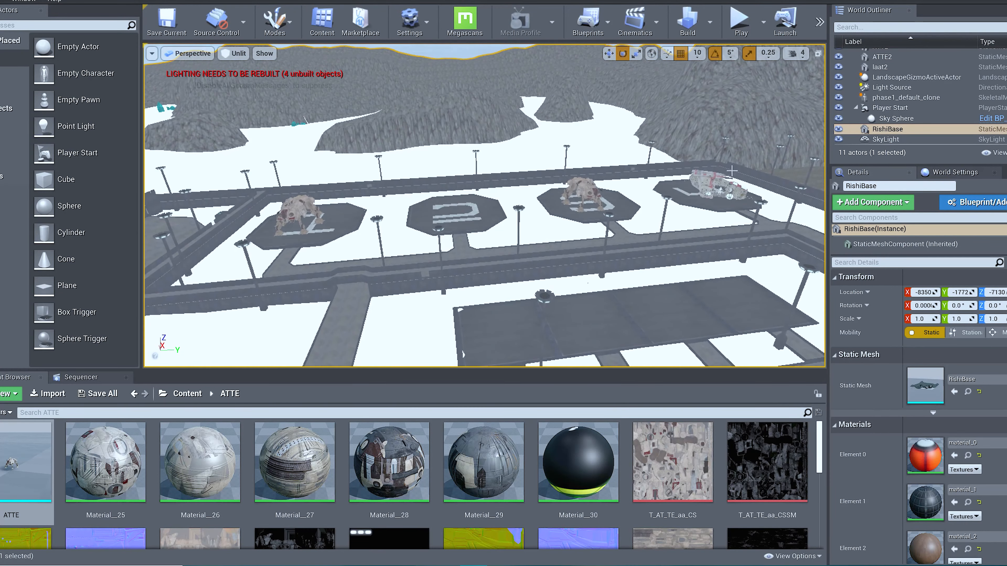
{"action": "left_click", "coordinate": [719, 190]}
{"action": "key", "text": "w"}
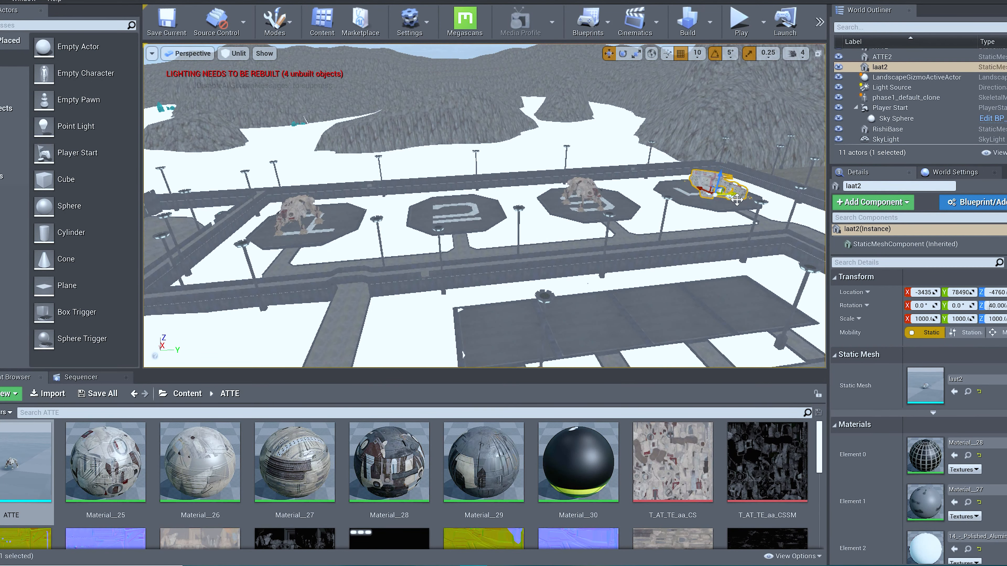
{"action": "left_click", "coordinate": [319, 228]}
{"action": "key", "text": "e"}
{"action": "left_click_drag", "start_coordinate": [321, 236], "coordinate": [741, 227]}
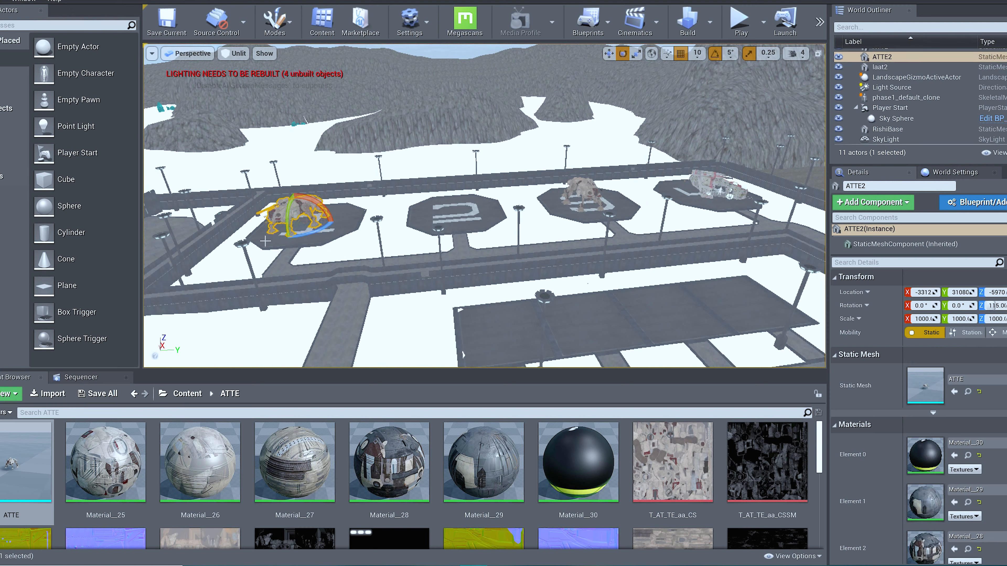
{"action": "left_click_drag", "start_coordinate": [301, 237], "coordinate": [414, 234]}
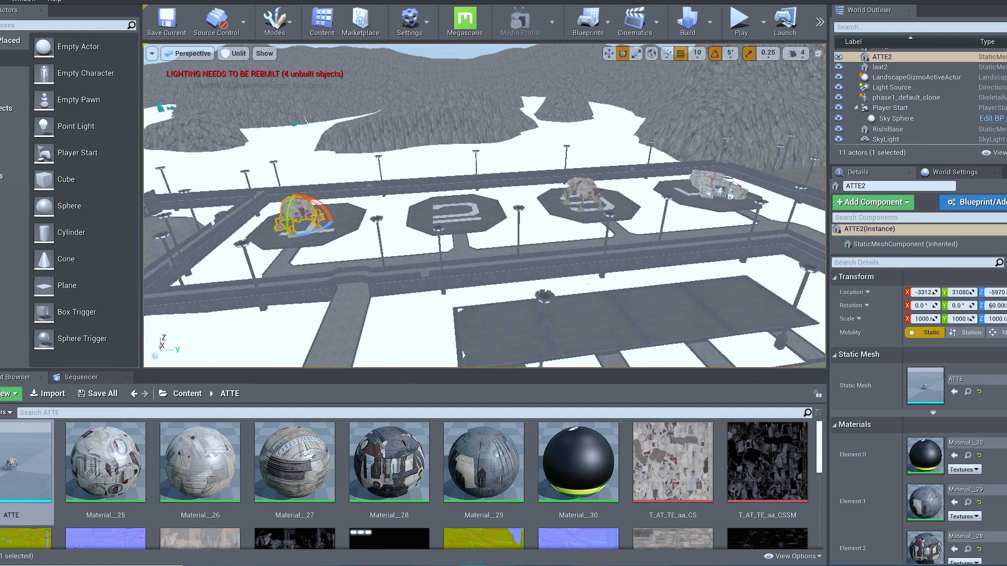
Duplicate the gunship onto the empty landing pad between the two walkers, at Y 47290, and rotate the copy to 120°.
{"action": "left_click", "coordinate": [717, 188]}
{"action": "key", "text": "w"}
{"action": "left_click_drag", "start_coordinate": [727, 198], "coordinate": [337, 220], "text": "alt"}
{"action": "key", "text": "e"}
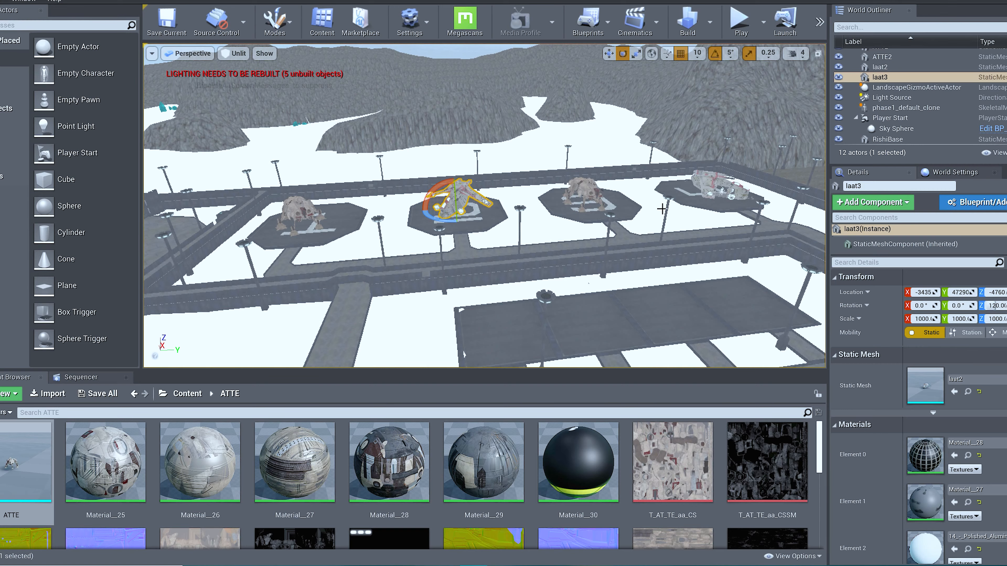
{"action": "key", "text": "w"}
{"action": "right_click_drag", "start_coordinate": [483, 222], "coordinate": [470, 242]}
{"action": "key", "text": "d"}
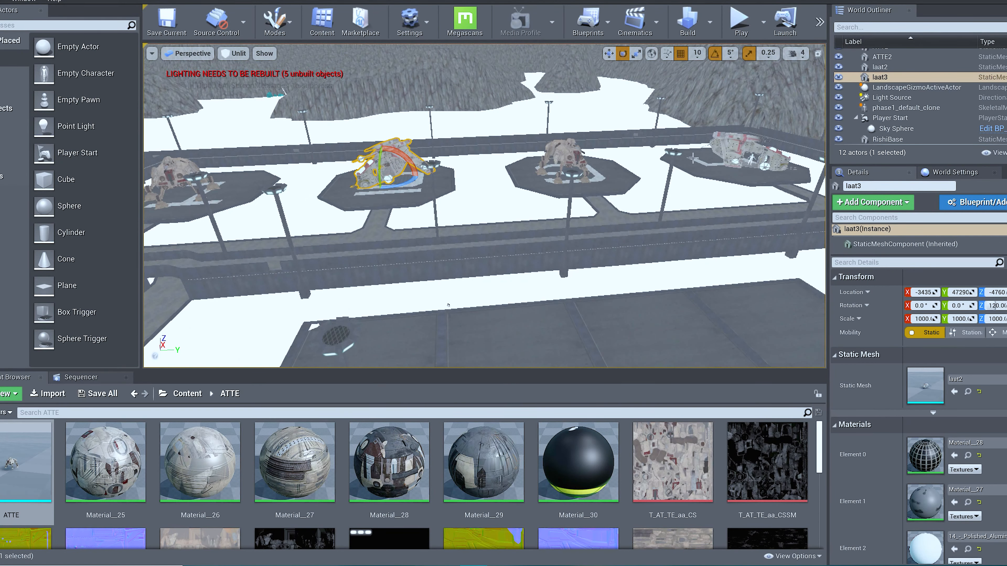
{"action": "right_click_drag", "start_coordinate": [693, 158], "coordinate": [649, 180]}
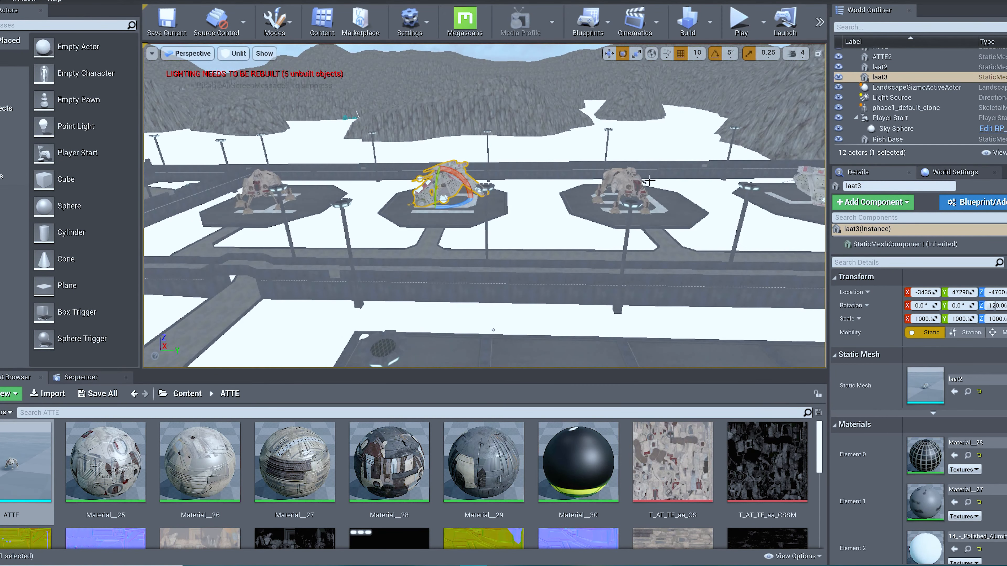
Adjust the walkers' vertical-axis rotation to 50° for the one on the end pad and 95° for the one between the gunships.
{"action": "left_click", "coordinate": [629, 194]}
{"action": "left_click_drag", "start_coordinate": [620, 210], "coordinate": [629, 214]}
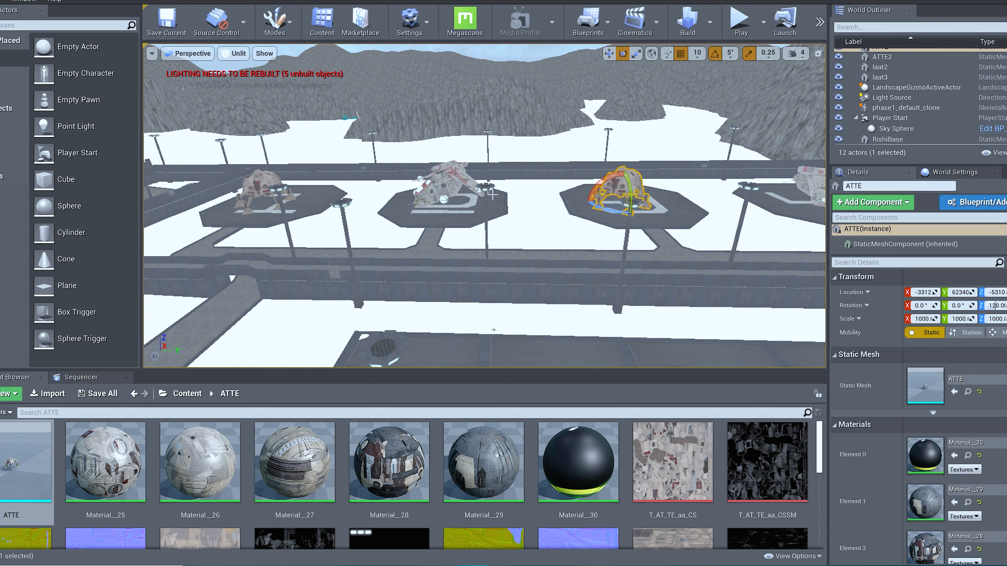
{"action": "left_click", "coordinate": [277, 198]}
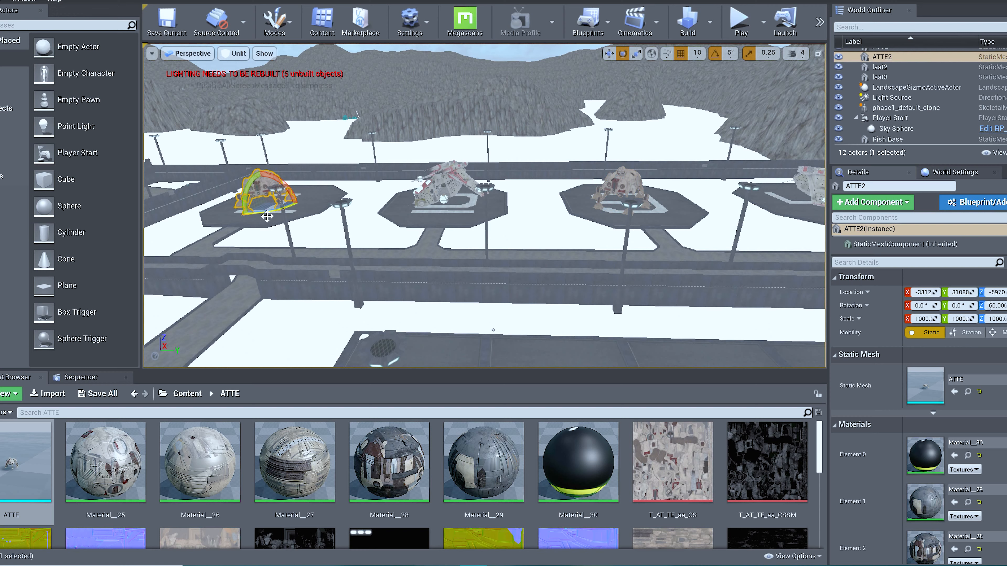
{"action": "left_click_drag", "start_coordinate": [266, 218], "coordinate": [271, 198]}
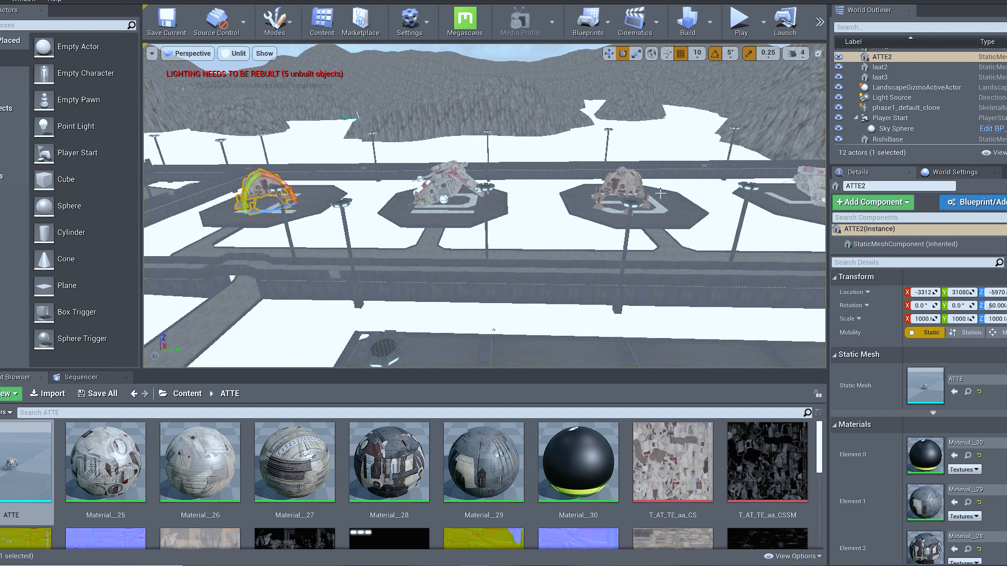
{"action": "left_click", "coordinate": [631, 186]}
{"action": "left_click_drag", "start_coordinate": [638, 212], "coordinate": [619, 213]}
Examine the row of landing pads with the walkers and gunships from several angles and distances.
{"action": "right_click_drag", "start_coordinate": [618, 213], "coordinate": [457, 216]}
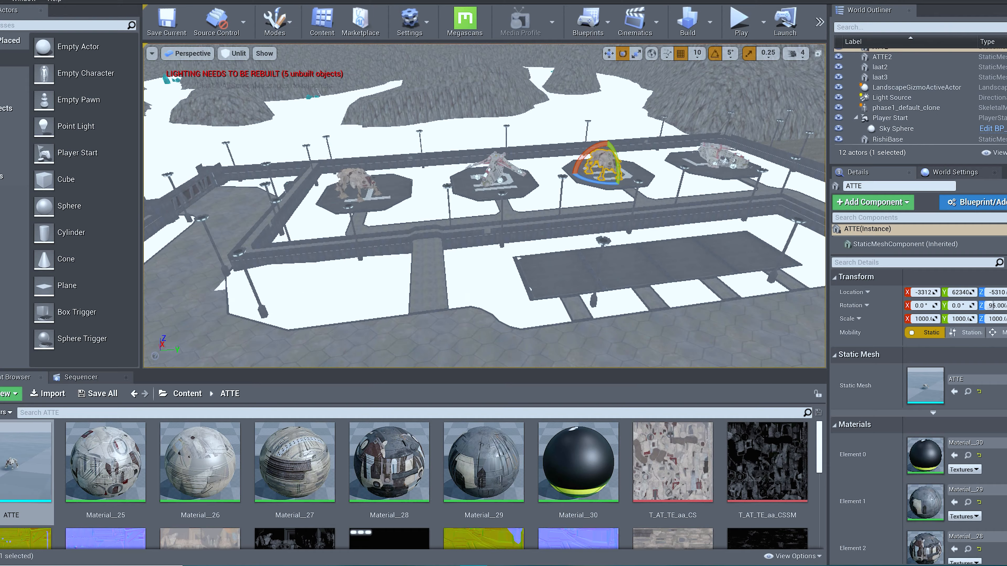
{"action": "right_click_drag", "start_coordinate": [458, 216], "coordinate": [536, 198]}
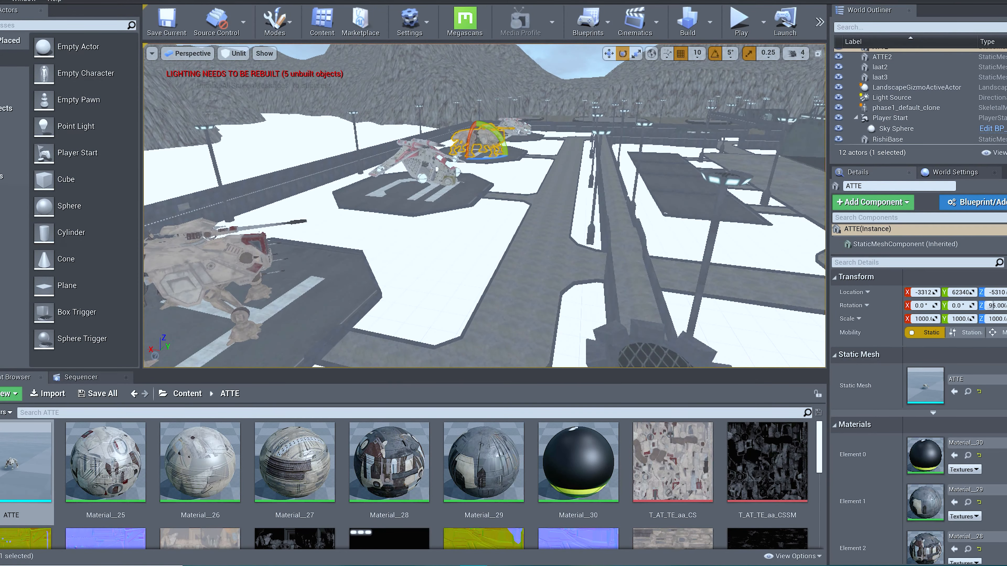
{"action": "right_click_drag", "start_coordinate": [465, 265], "coordinate": [461, 281]}
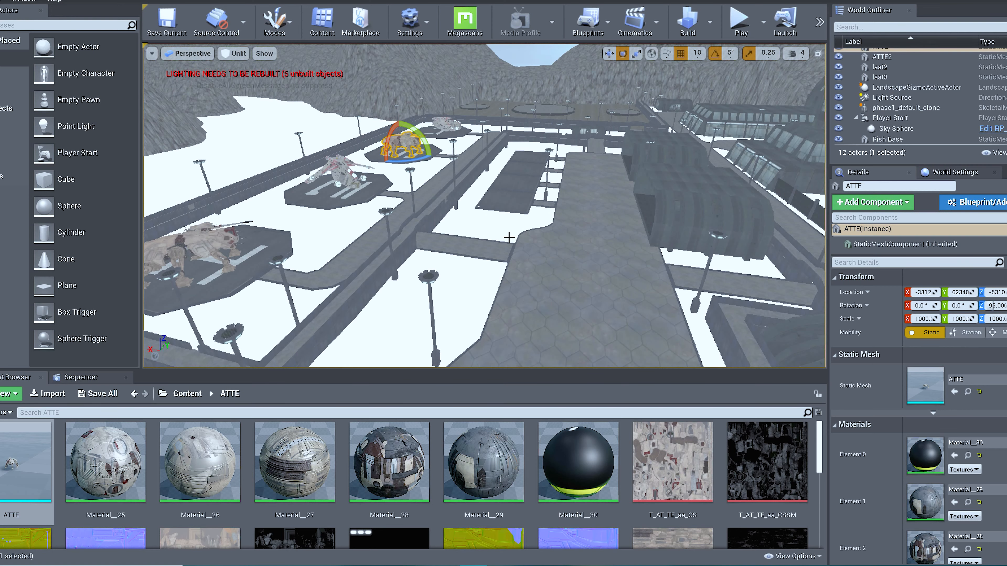
{"action": "mouse_move", "coordinate": [508, 237]}
{"action": "right_mouse_down"}
{"action": "mouse_move", "coordinate": [505, 218]}
{"action": "mouse_move", "coordinate": [520, 232]}
{"action": "right_mouse_up"}
{"action": "key", "text": "w"}
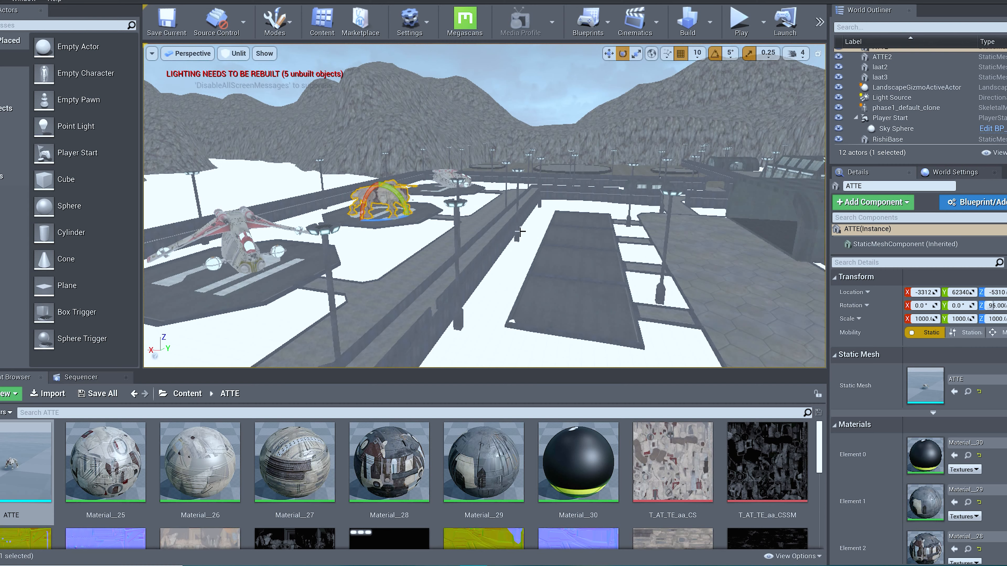
{"action": "key", "text": "s"}
{"action": "right_click_drag", "start_coordinate": [485, 298], "coordinate": [458, 305]}
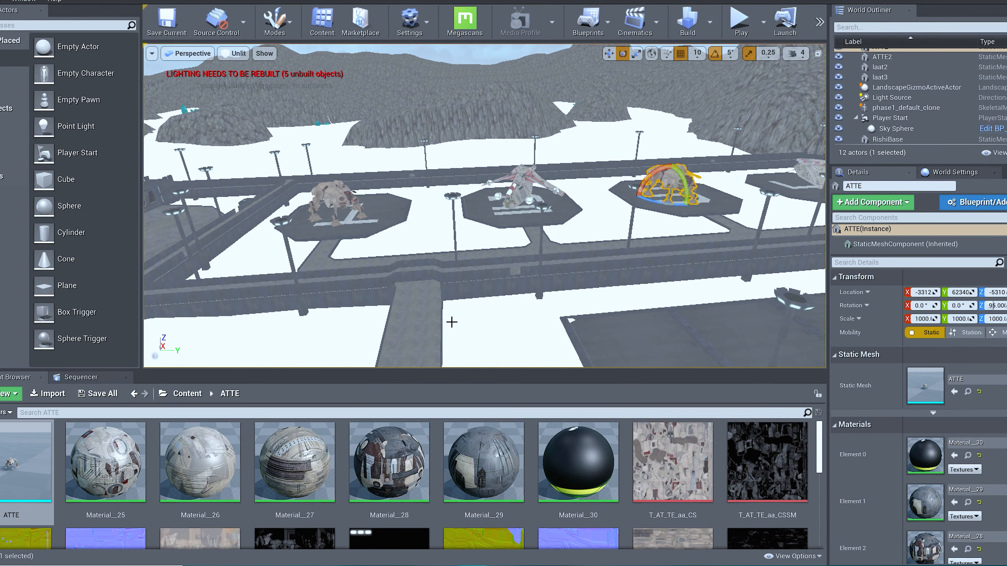
{"action": "right_click_drag", "start_coordinate": [571, 292], "coordinate": [622, 301]}
{"action": "key", "text": "w"}
{"action": "key", "text": "w"}
{"action": "key", "text": "s"}
{"action": "key", "text": "d"}
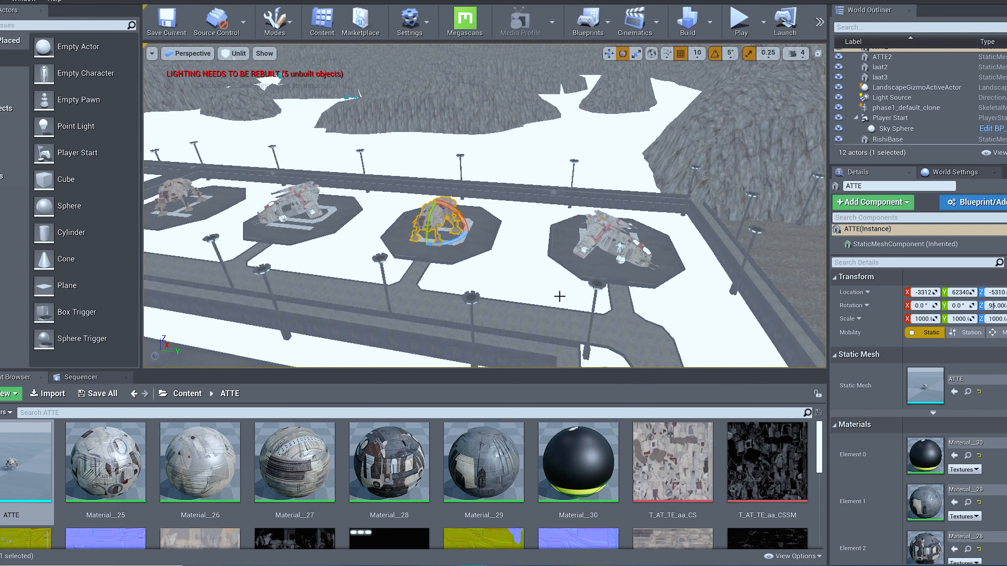
Move the clone trooper out in front of the original gunship, to Y 79110, and rotate it to 90°.
{"action": "left_click", "coordinate": [526, 265]}
{"action": "right_click_drag", "start_coordinate": [555, 272], "coordinate": [553, 272]}
{"action": "key", "text": "w"}
{"action": "left_click", "coordinate": [559, 175]}
{"action": "key", "text": "w"}
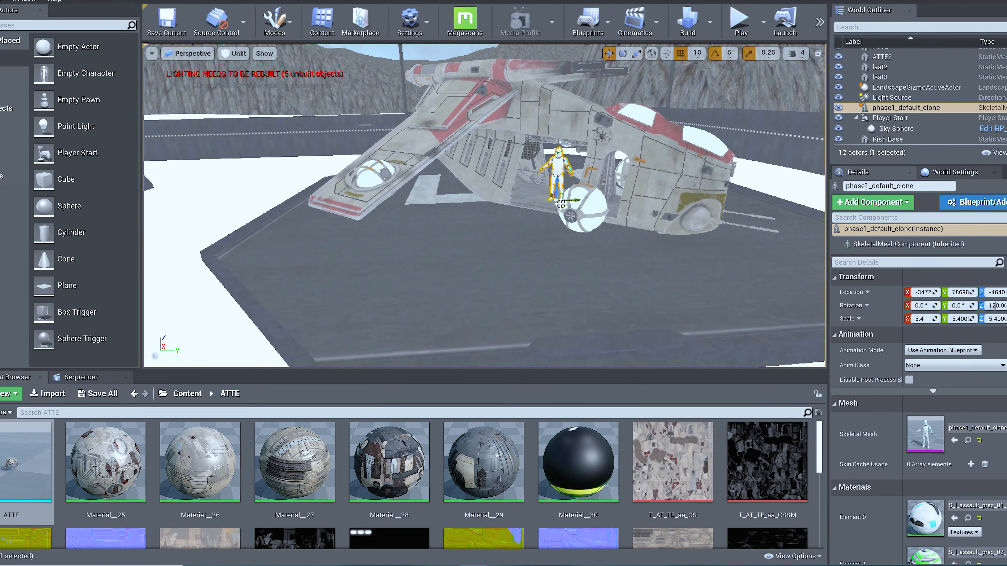
{"action": "mouse_move", "coordinate": [549, 195]}
{"action": "left_mouse_down"}
{"action": "mouse_move", "coordinate": [637, 268]}
{"action": "mouse_move", "coordinate": [593, 255]}
{"action": "left_mouse_up"}
{"action": "key", "text": "e"}
{"action": "right_click_drag", "start_coordinate": [593, 255], "coordinate": [593, 255]}
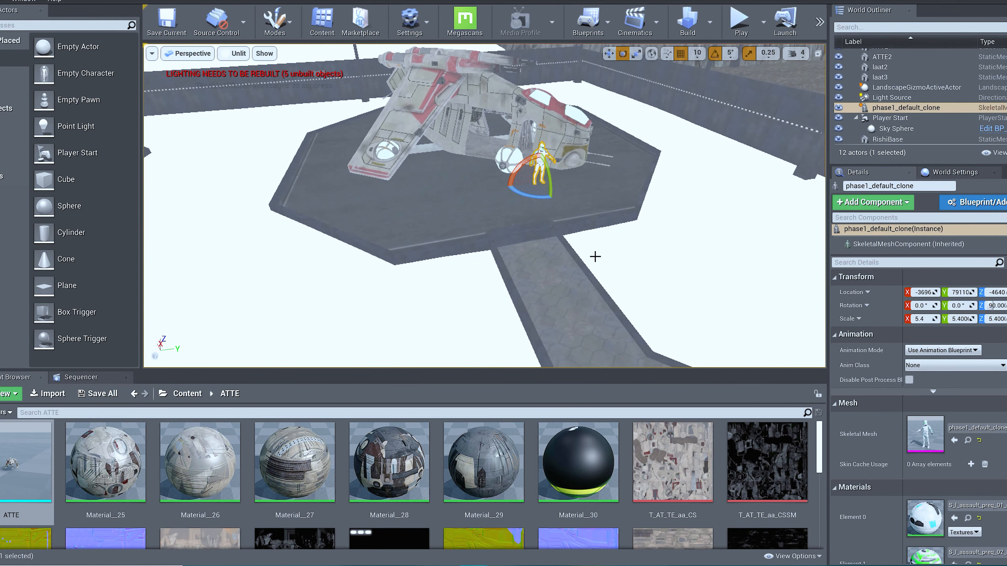
Move the clone trooper farther from the gunship along X, close to the landing pad's walkway edge.
{"action": "key", "text": "w"}
{"action": "mouse_move", "coordinate": [538, 186]}
{"action": "left_mouse_down"}
{"action": "mouse_move", "coordinate": [547, 209]}
{"action": "mouse_move", "coordinate": [533, 212]}
{"action": "left_mouse_up"}
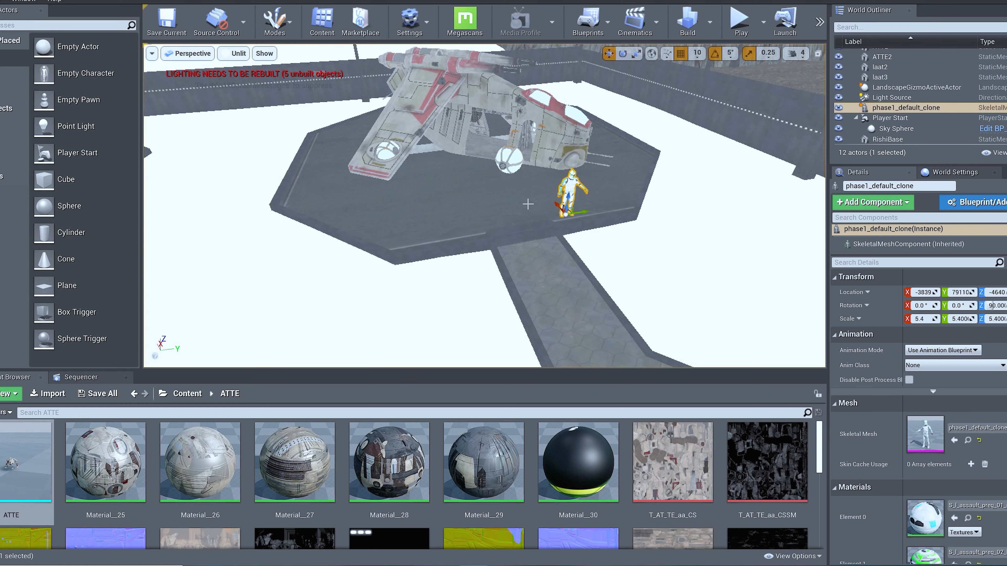
{"action": "right_click_drag", "start_coordinate": [484, 206], "coordinate": [337, 205]}
{"action": "right_click_drag", "start_coordinate": [524, 314], "coordinate": [630, 318]}
{"action": "key", "text": "w"}
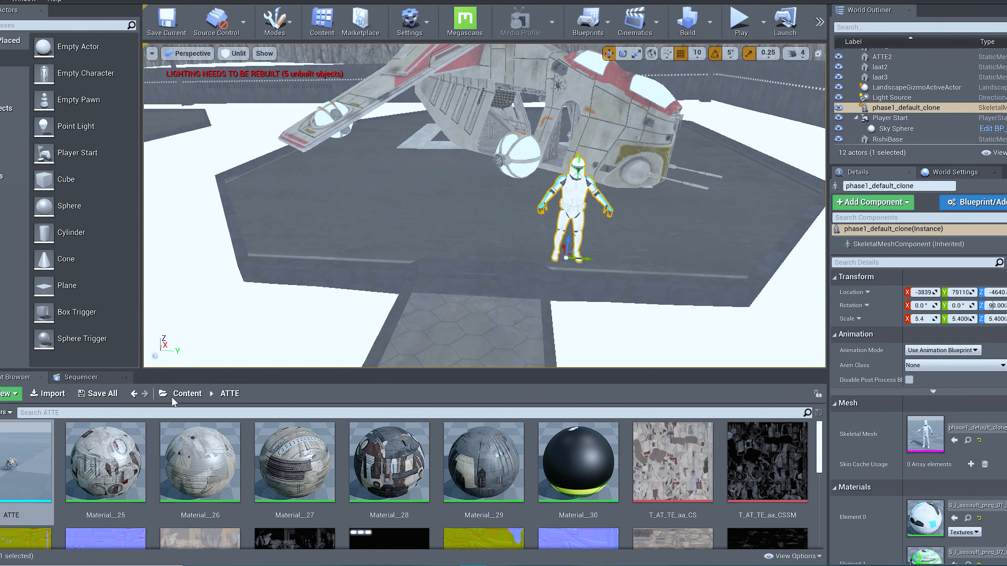
Open the phase1_default_clone_Skeleton asset from the CloneTrooper content folder and examine the trooper's preview up close.
{"action": "left_click", "coordinate": [188, 395]}
{"action": "double_click", "coordinate": [105, 462]}
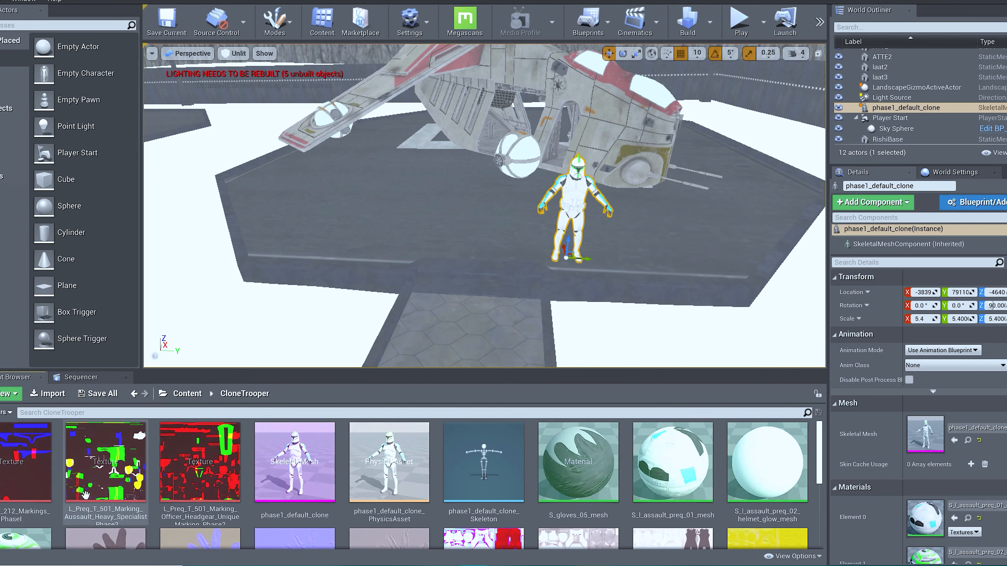
{"action": "double_click", "coordinate": [482, 478]}
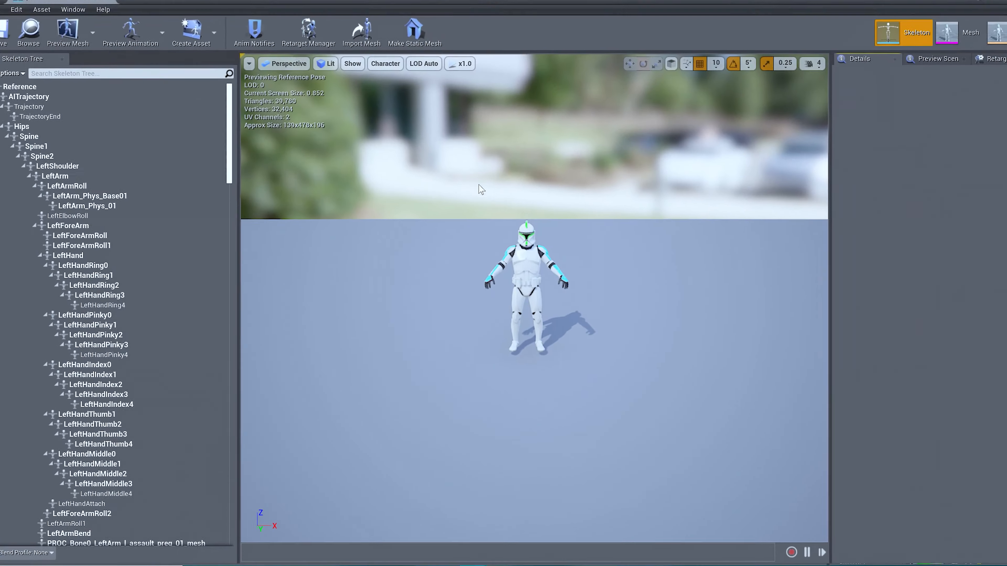
{"action": "key", "text": "w"}
{"action": "mouse_move", "coordinate": [448, 225]}
{"action": "right_mouse_down"}
{"action": "mouse_move", "coordinate": [460, 208]}
{"action": "mouse_move", "coordinate": [449, 225]}
{"action": "mouse_move", "coordinate": [461, 229]}
{"action": "mouse_move", "coordinate": [446, 221]}
{"action": "right_mouse_up"}
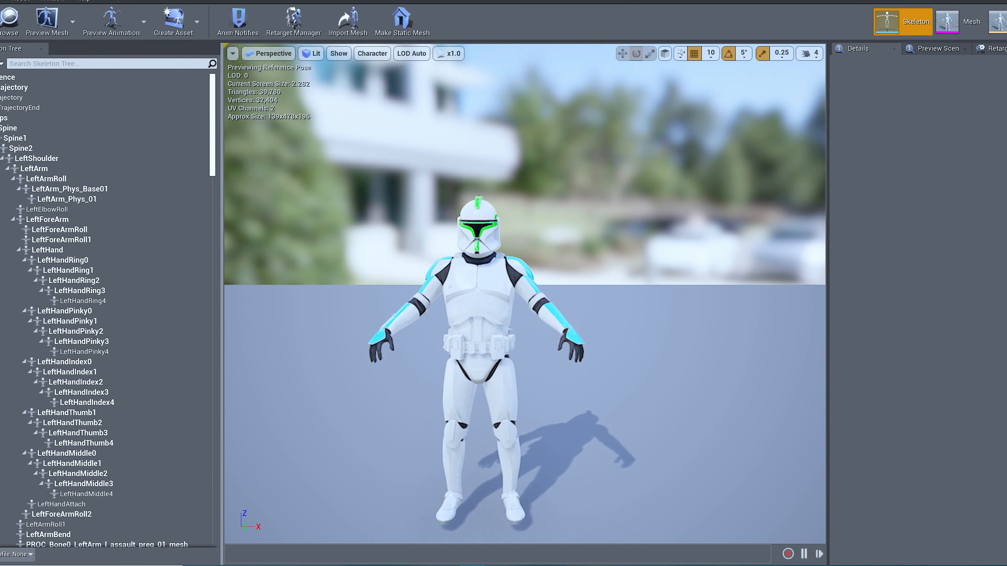
{"action": "key", "text": "a"}
{"action": "key", "text": "w"}
{"action": "key", "text": "d"}
{"action": "key", "text": "w"}
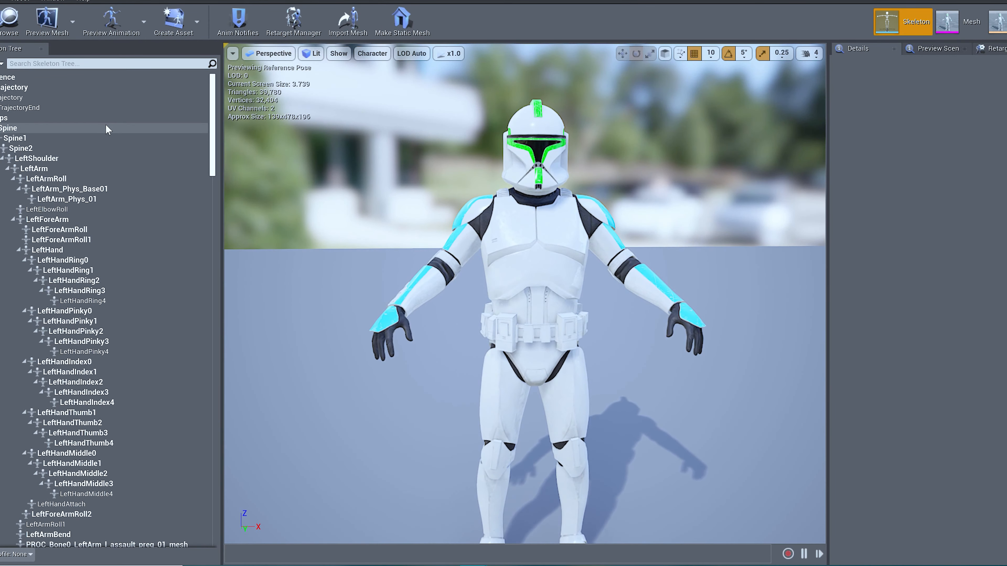
Try rotating the LeftShoulder bone and undo the rotation.
{"action": "left_click", "coordinate": [37, 158]}
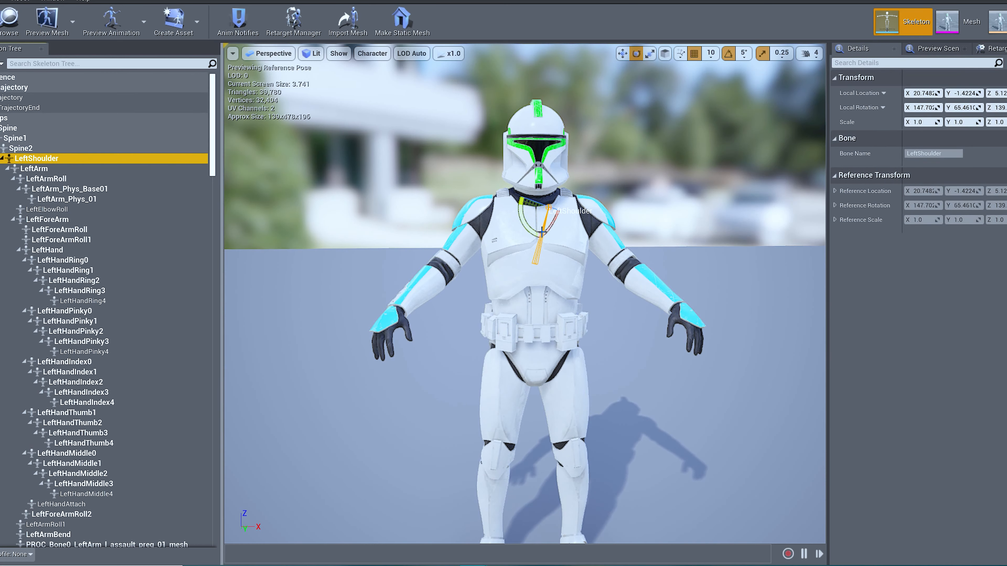
{"action": "key", "text": "e"}
{"action": "key", "text": "ctrl+z"}
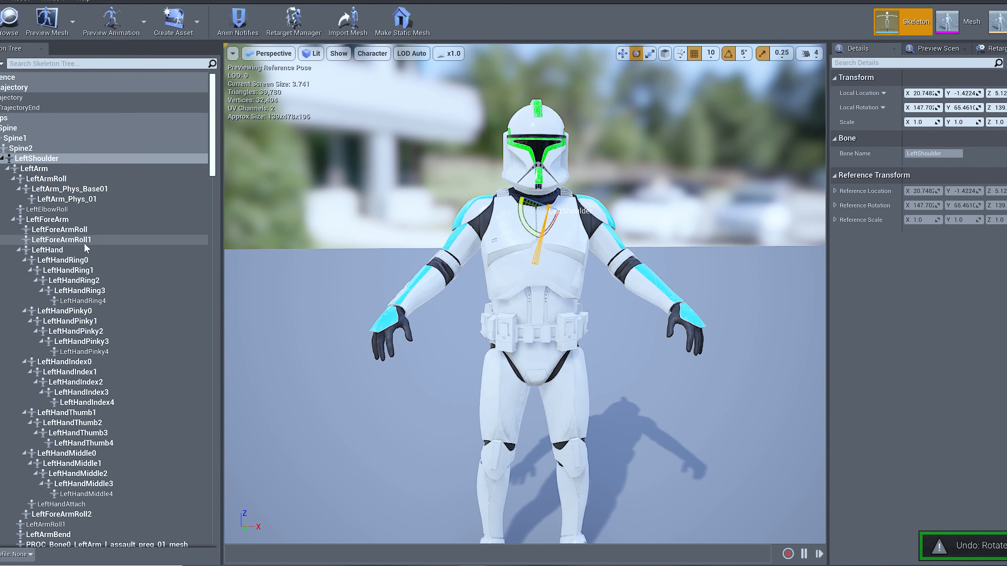
Filter the trooper's skeleton tree for bones named "right".
{"action": "scroll", "coordinate": [70, 313], "scroll_direction": "down", "scroll_amount": 3}
{"action": "scroll", "coordinate": [70, 313], "scroll_direction": "down", "scroll_amount": 13}
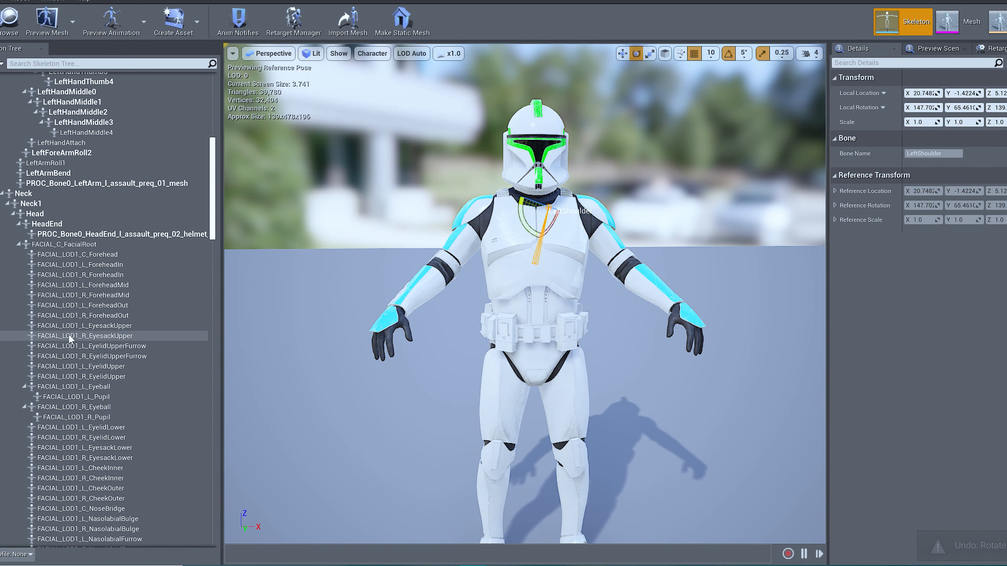
{"action": "left_click_drag", "start_coordinate": [219, 220], "coordinate": [202, 350]}
{"action": "left_click", "coordinate": [40, 63]}
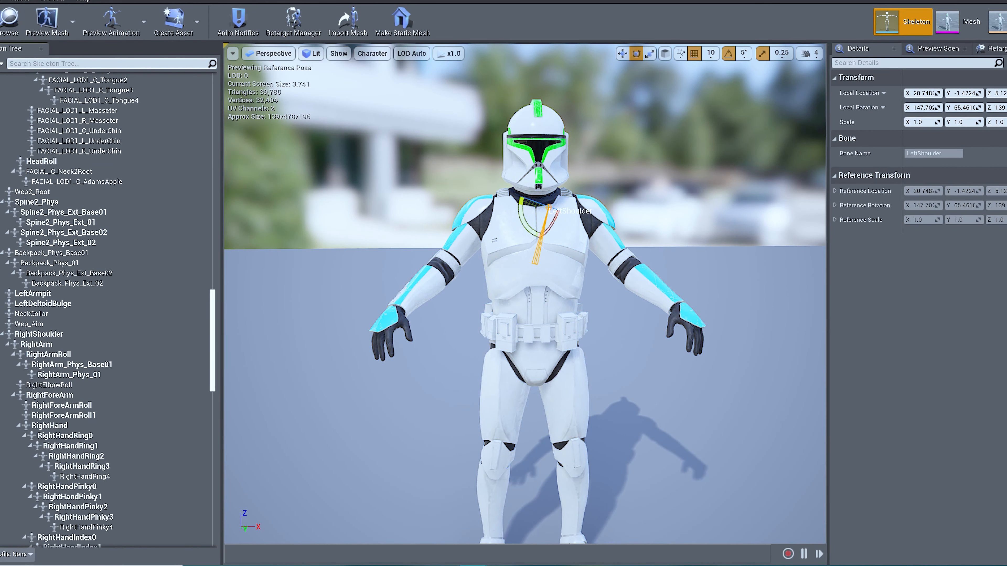
{"action": "type", "text": "right"}
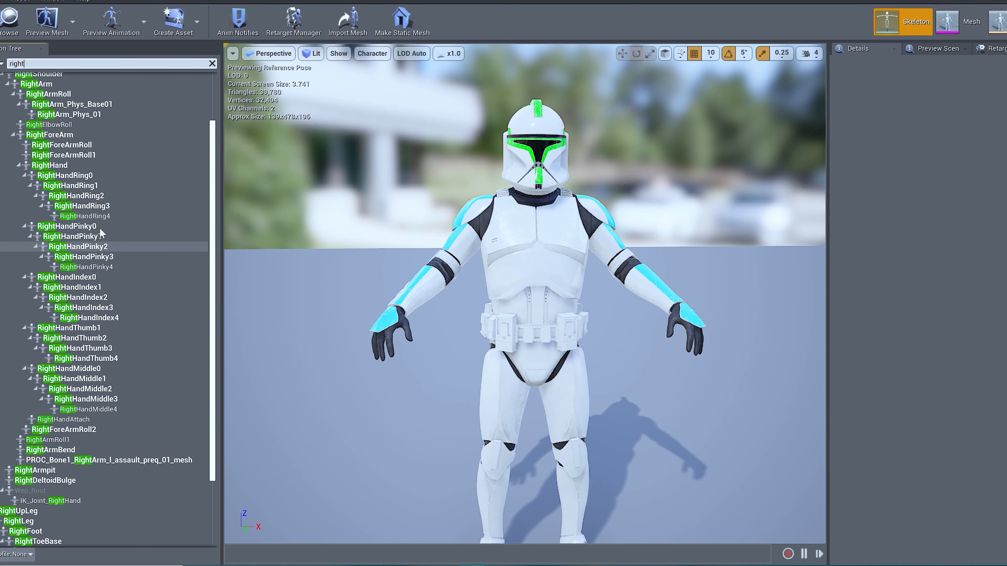
Rotate the RightArm bone to raise the trooper's right arm beside the helmet, and adjust the RightArmRoll bone.
{"action": "left_click", "coordinate": [55, 148]}
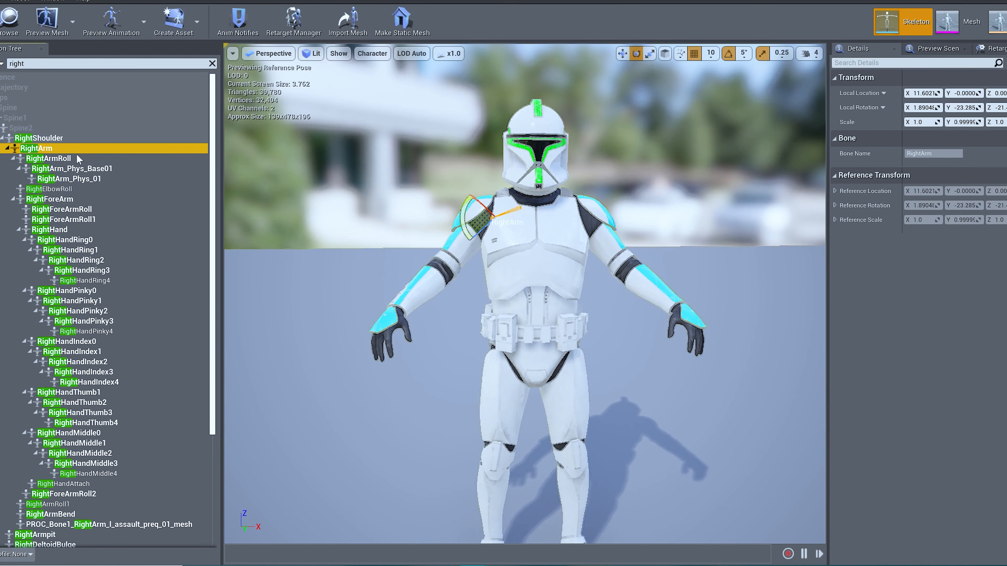
{"action": "left_click_drag", "start_coordinate": [467, 225], "coordinate": [461, 171]}
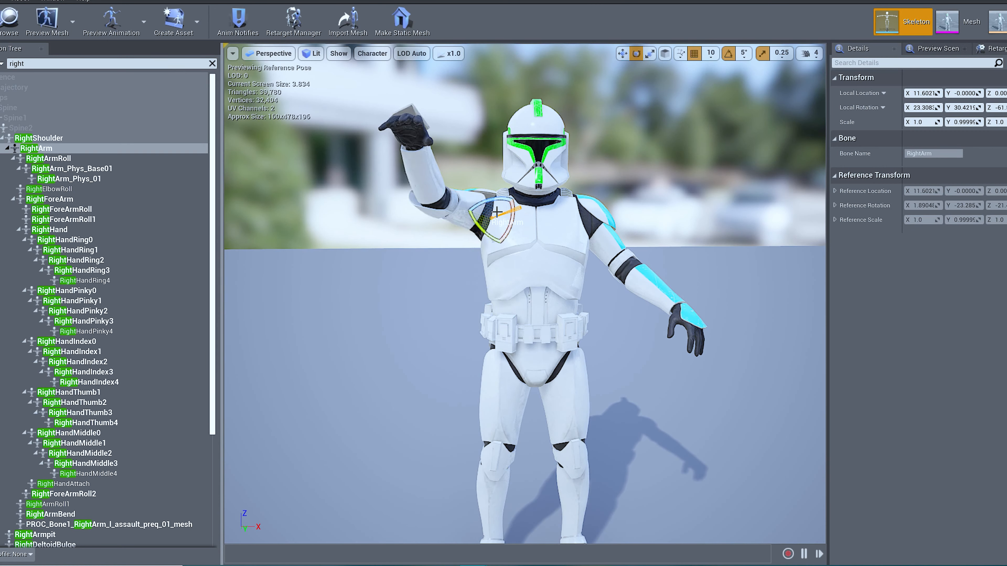
{"action": "left_click_drag", "start_coordinate": [477, 235], "coordinate": [473, 232]}
{"action": "left_click", "coordinate": [505, 205]}
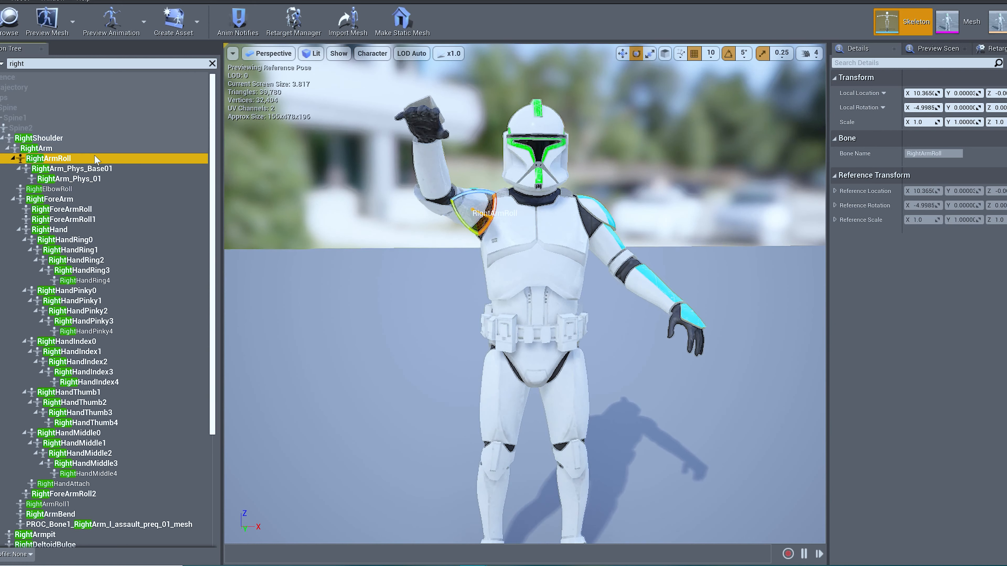
{"action": "left_click_drag", "start_coordinate": [488, 193], "coordinate": [484, 146]}
Bend the RightForeArm bone inward so the right hand reaches the side of the helmet in a salute.
{"action": "left_click", "coordinate": [48, 199]}
{"action": "left_click", "coordinate": [63, 230]}
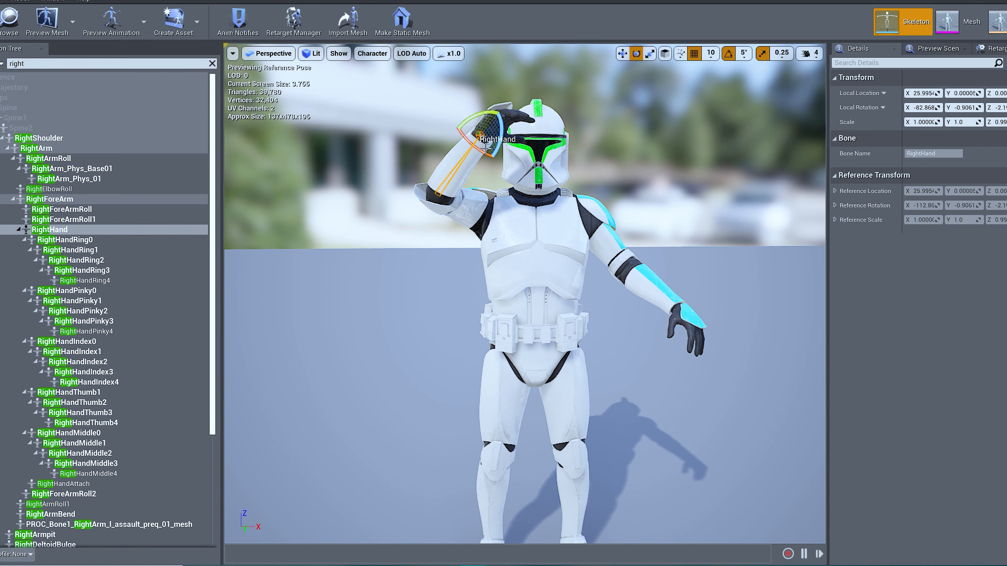
{"action": "left_click", "coordinate": [49, 199]}
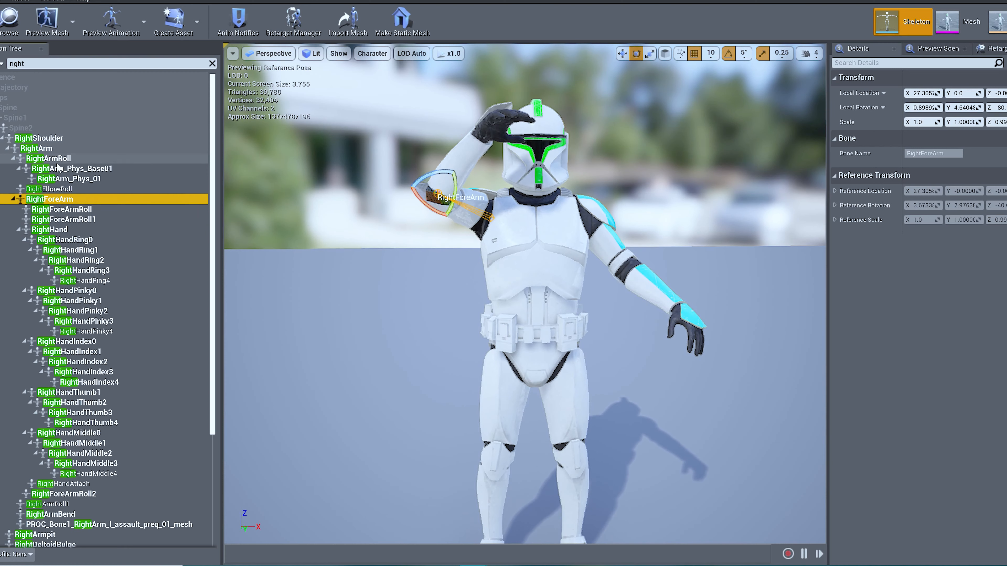
{"action": "left_click_drag", "start_coordinate": [456, 194], "coordinate": [452, 211]}
Rotate the RightHand bone to align the hand with the helmet's visor.
{"action": "left_click", "coordinate": [56, 230]}
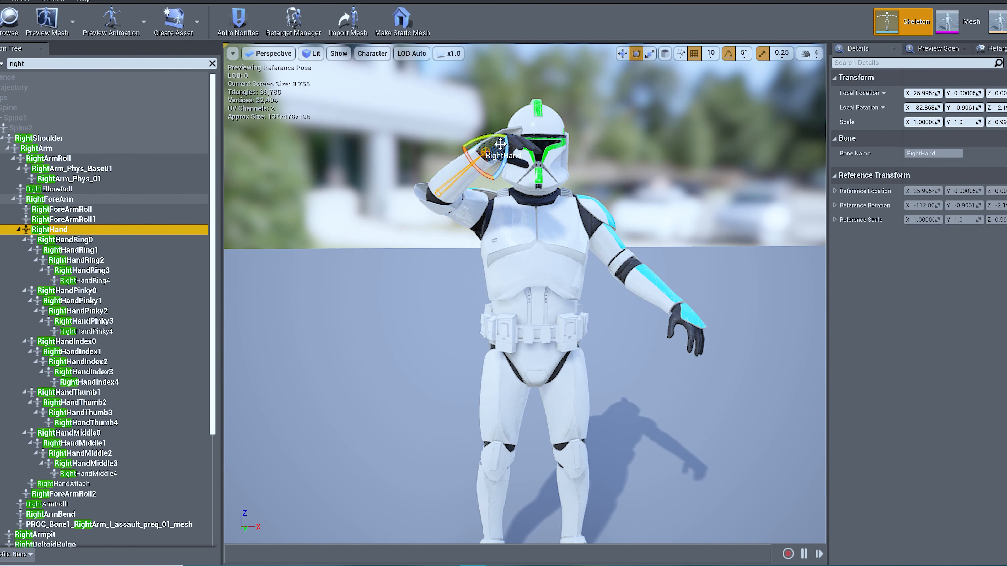
{"action": "mouse_move", "coordinate": [487, 123]}
{"action": "middle_mouse_down"}
{"action": "mouse_move", "coordinate": [595, 150]}
{"action": "mouse_move", "coordinate": [488, 124]}
{"action": "middle_mouse_up"}
{"action": "scroll", "coordinate": [488, 123], "scroll_direction": "down", "scroll_amount": 1}
{"action": "left_click_drag", "start_coordinate": [486, 148], "coordinate": [575, 297]}
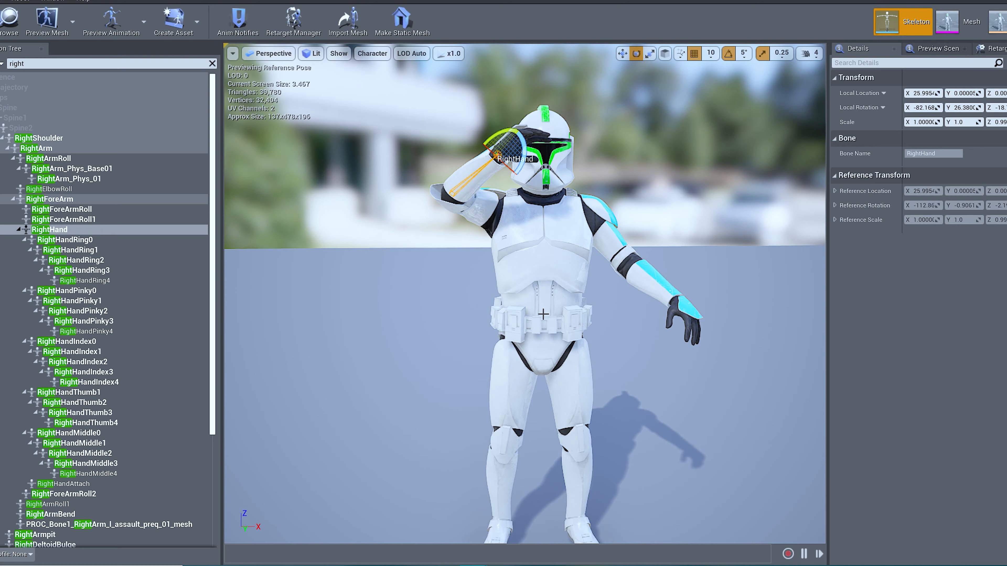
Check the salute from close up and above, and fine-tune the RightHand bone's rotation.
{"action": "key", "text": "w"}
{"action": "mouse_move", "coordinate": [421, 344]}
{"action": "right_mouse_down"}
{"action": "mouse_move", "coordinate": [402, 310]}
{"action": "mouse_move", "coordinate": [384, 350]}
{"action": "right_mouse_up"}
{"action": "key", "text": "s"}
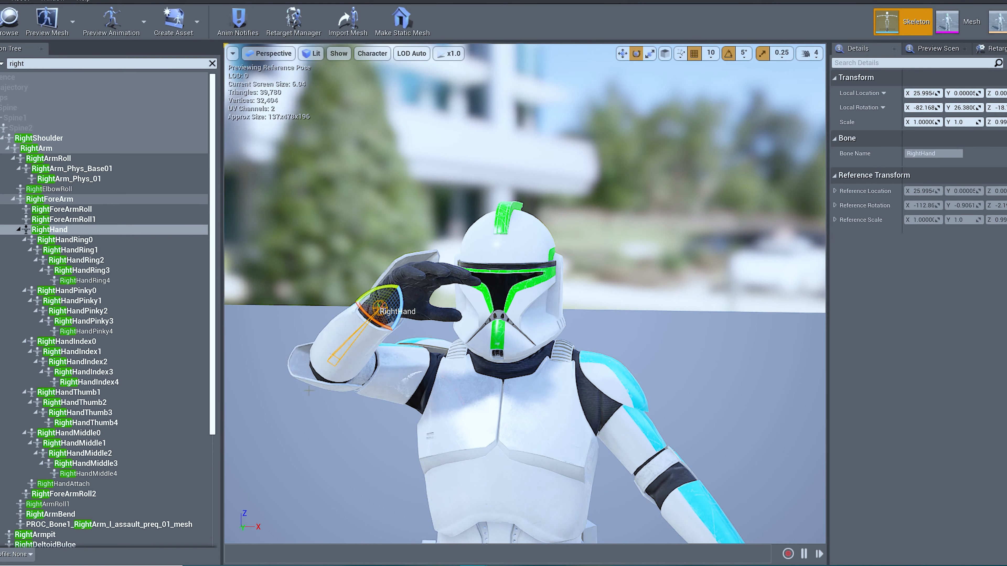
{"action": "right_click_drag", "start_coordinate": [479, 371], "coordinate": [503, 410]}
{"action": "key", "text": "s"}
{"action": "key", "text": "a"}
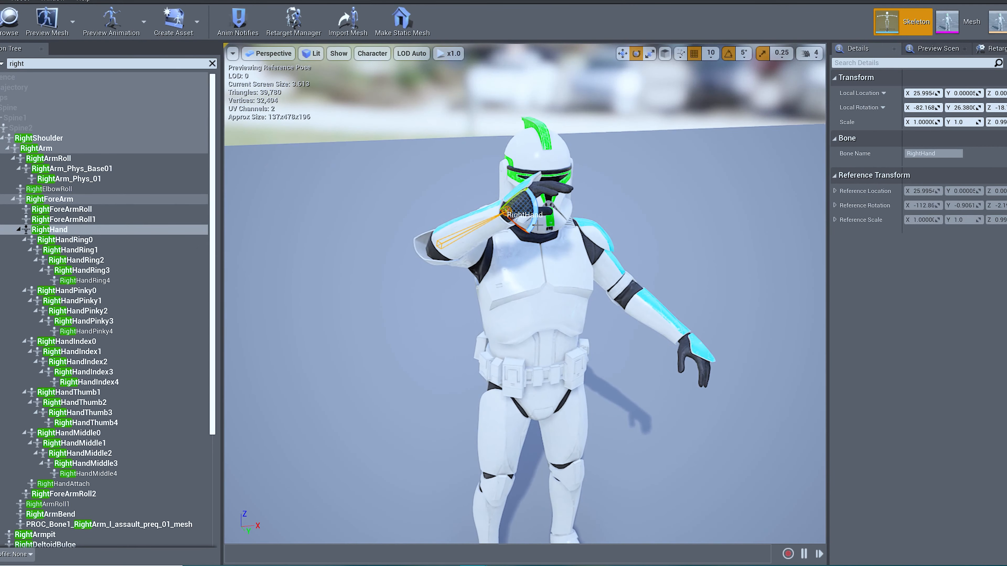
{"action": "left_click_drag", "start_coordinate": [535, 209], "coordinate": [534, 233]}
{"action": "right_click_drag", "start_coordinate": [533, 238], "coordinate": [555, 317]}
{"action": "key", "text": "s"}
{"action": "key", "text": "w"}
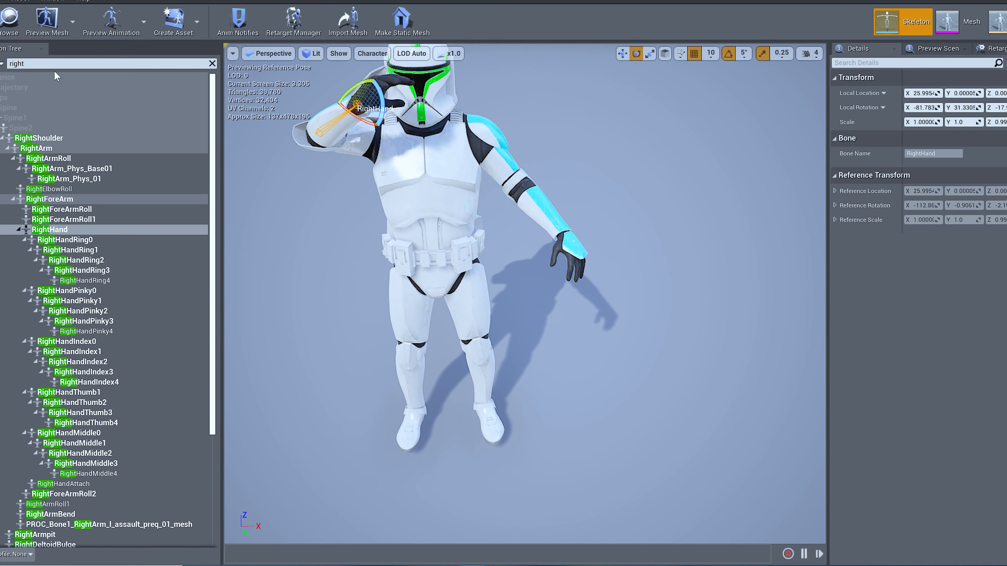
Filter the skeleton tree for "left" and rotate the LeftArm bone by 25° to lower the arm beside the body.
{"action": "double_click", "coordinate": [55, 64]}
{"action": "type", "text": "left"}
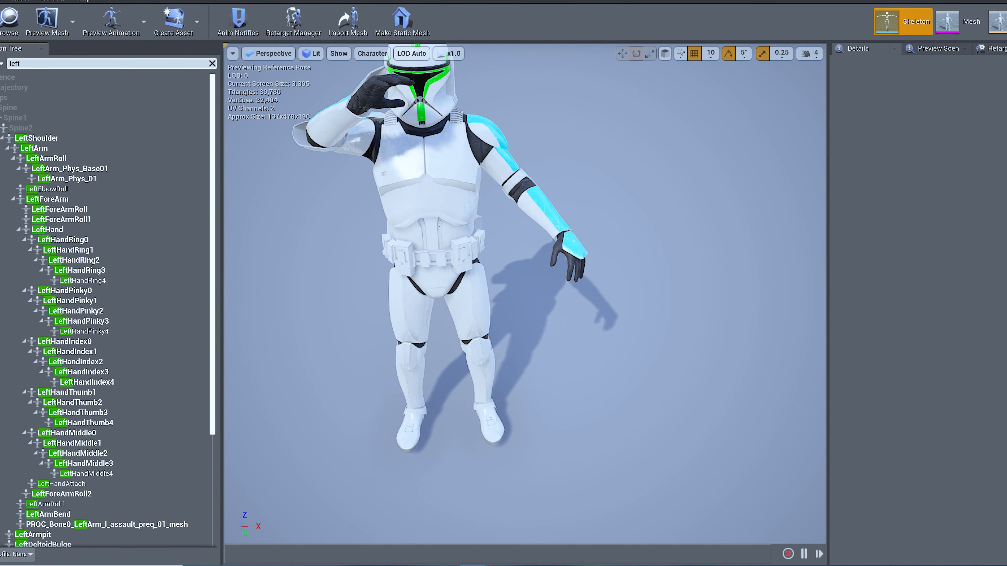
{"action": "left_click", "coordinate": [40, 148]}
{"action": "left_click_drag", "start_coordinate": [464, 102], "coordinate": [438, 149]}
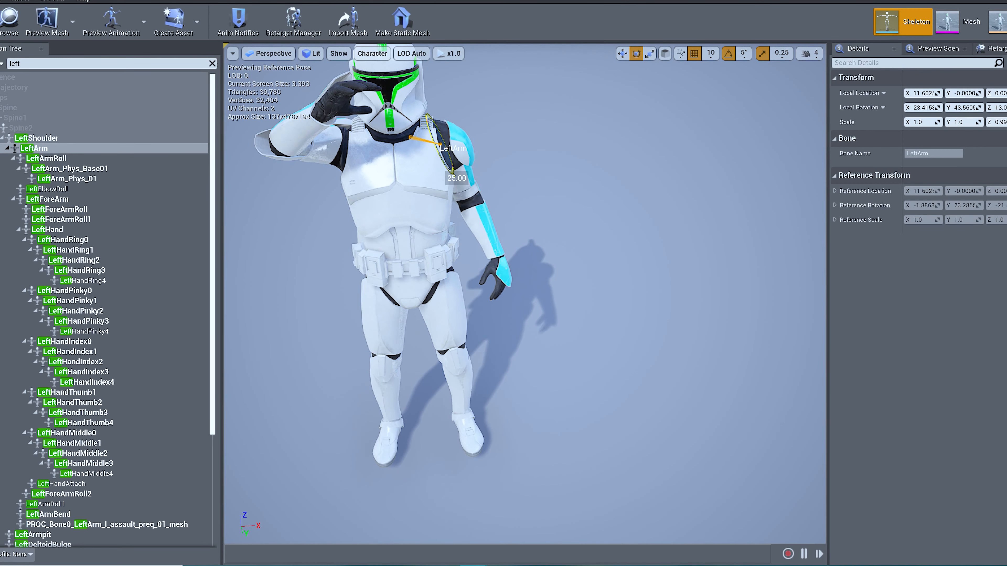
{"action": "right_click_drag", "start_coordinate": [440, 152], "coordinate": [418, 152]}
{"action": "key", "text": "w"}
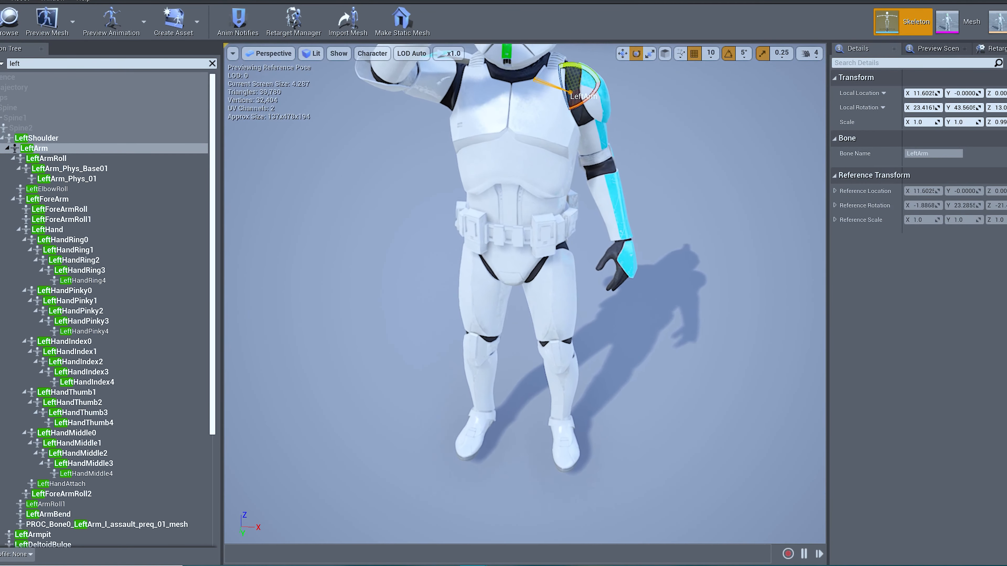
{"action": "scroll", "coordinate": [434, 241], "scroll_direction": "down", "scroll_amount": 5}
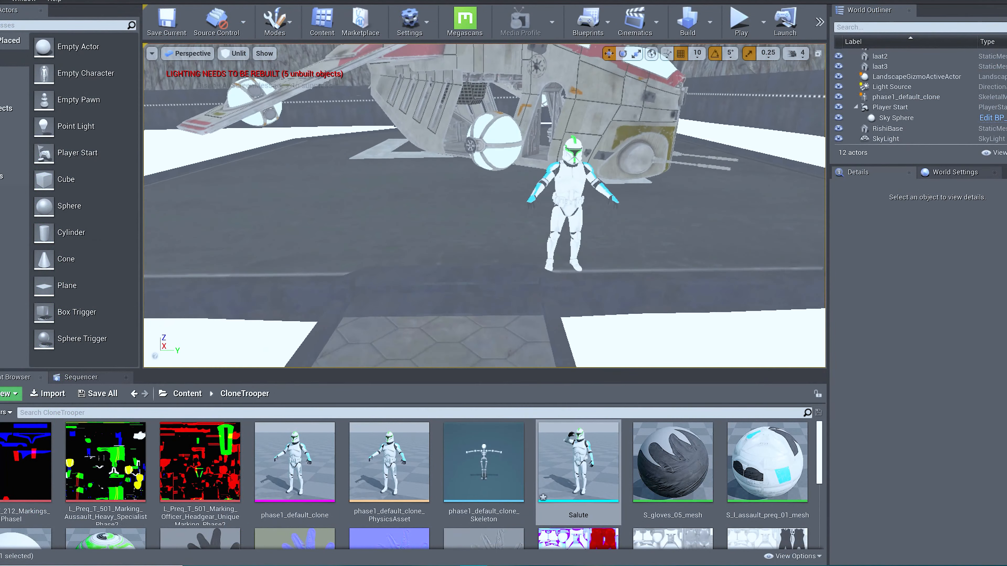
Place the Salute mesh on the landing pad beside the existing clone trooper and scale it uniformly to 5.4.
{"action": "right_click_drag", "start_coordinate": [393, 295], "coordinate": [385, 315]}
{"action": "left_click_drag", "start_coordinate": [599, 477], "coordinate": [390, 229]}
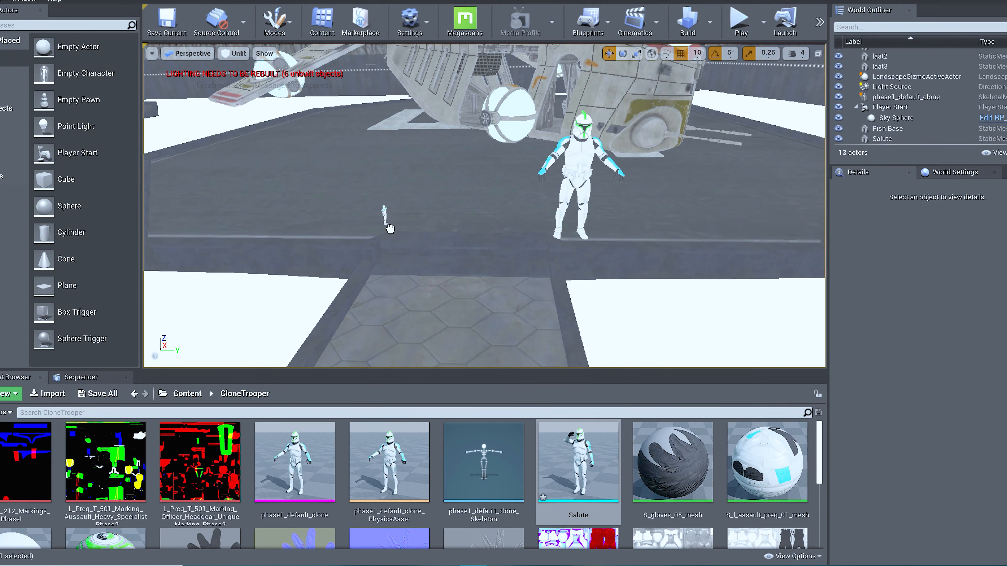
{"action": "left_click", "coordinate": [586, 172]}
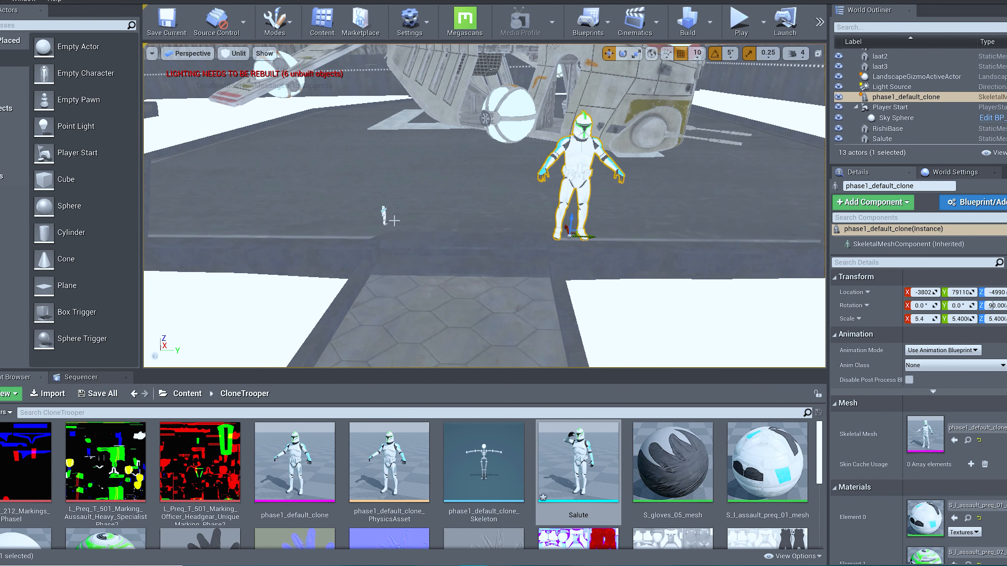
{"action": "left_click", "coordinate": [386, 217]}
{"action": "left_click", "coordinate": [920, 319]}
{"action": "type", "text": "5."}
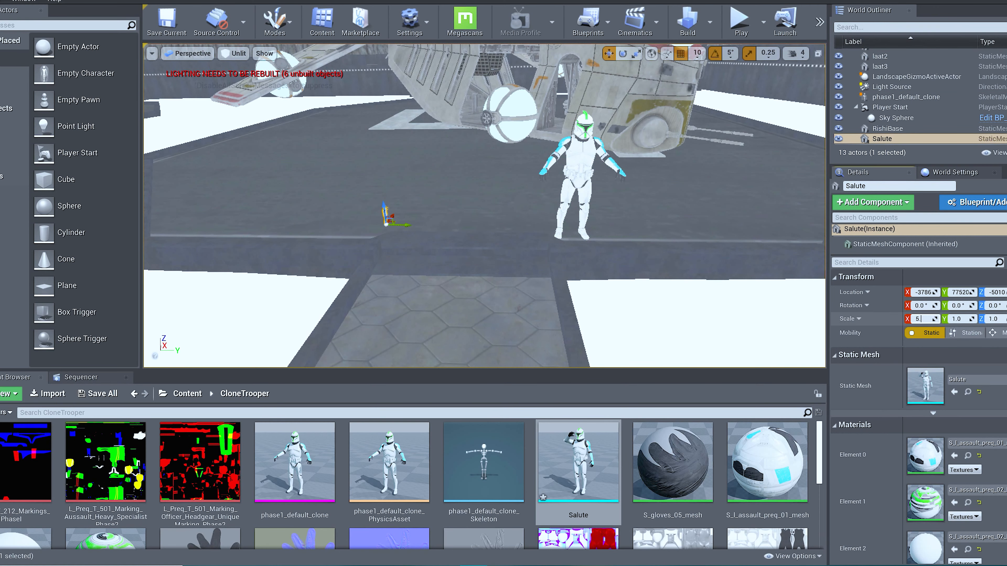
{"action": "type", "text": "4"}
{"action": "key", "text": "Return"}
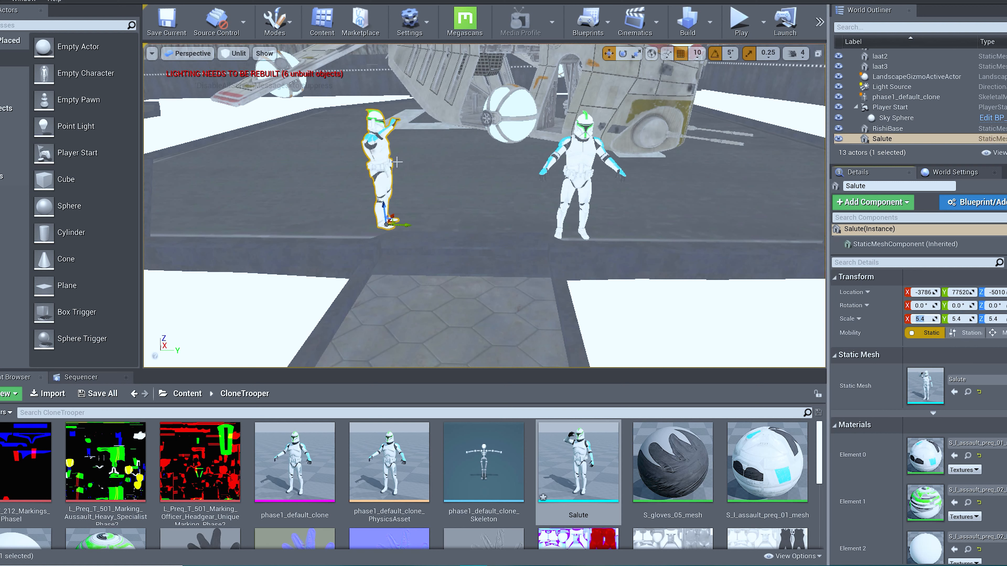
Rotate the saluting trooper to 80° about Z so it faces the walkway.
{"action": "key", "text": "e"}
{"action": "left_click_drag", "start_coordinate": [404, 239], "coordinate": [405, 260]}
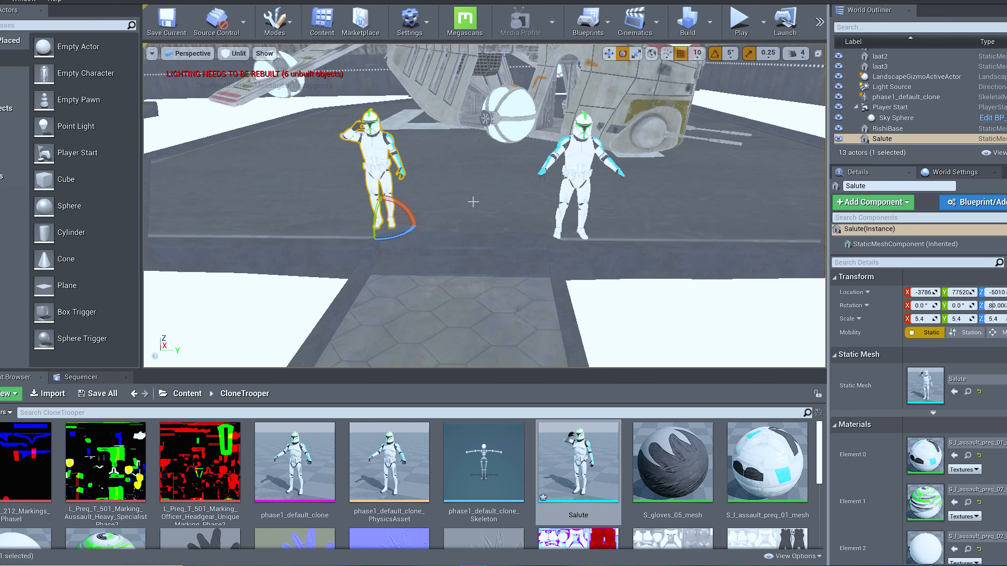
{"action": "left_click", "coordinate": [456, 220]}
{"action": "key", "text": "f"}
Delete the original phase1_default_clone trooper from the landing pad.
{"action": "right_click_drag", "start_coordinate": [494, 204], "coordinate": [512, 212]}
{"action": "key", "text": "d"}
{"action": "key", "text": "w"}
{"action": "key", "text": "s"}
{"action": "left_click", "coordinate": [596, 122]}
{"action": "key", "text": "Delete"}
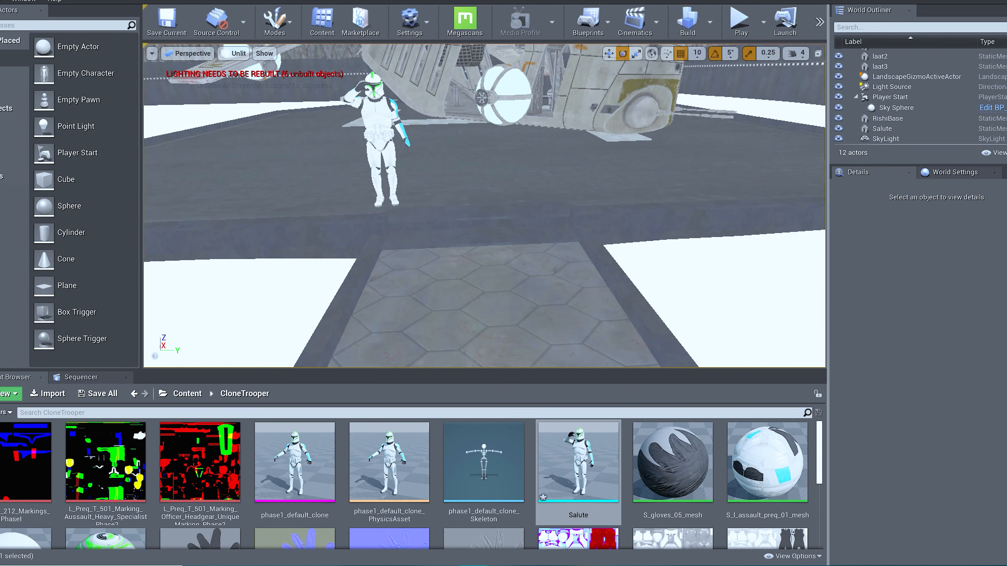
Duplicate the saluting trooper, standing the copy at Y 77460 and the original at Y 79190, Z -4990.
{"action": "left_click", "coordinate": [388, 182]}
{"action": "right_click_drag", "start_coordinate": [421, 206], "coordinate": [424, 207]}
{"action": "key", "text": "a"}
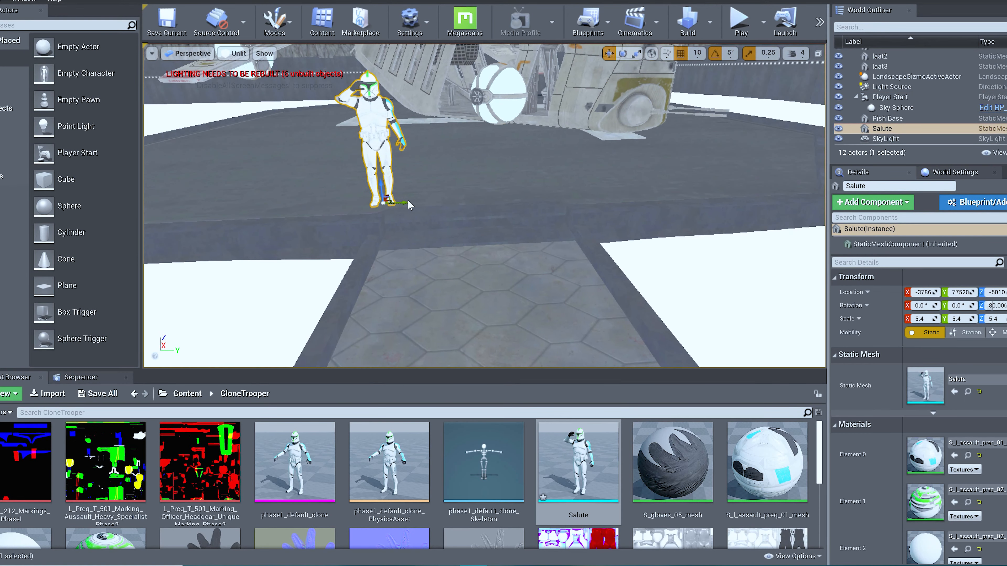
{"action": "left_click_drag", "start_coordinate": [405, 202], "coordinate": [481, 206]}
{"action": "key", "text": "s"}
{"action": "right_click_drag", "start_coordinate": [481, 207], "coordinate": [482, 187]}
{"action": "key", "text": "w"}
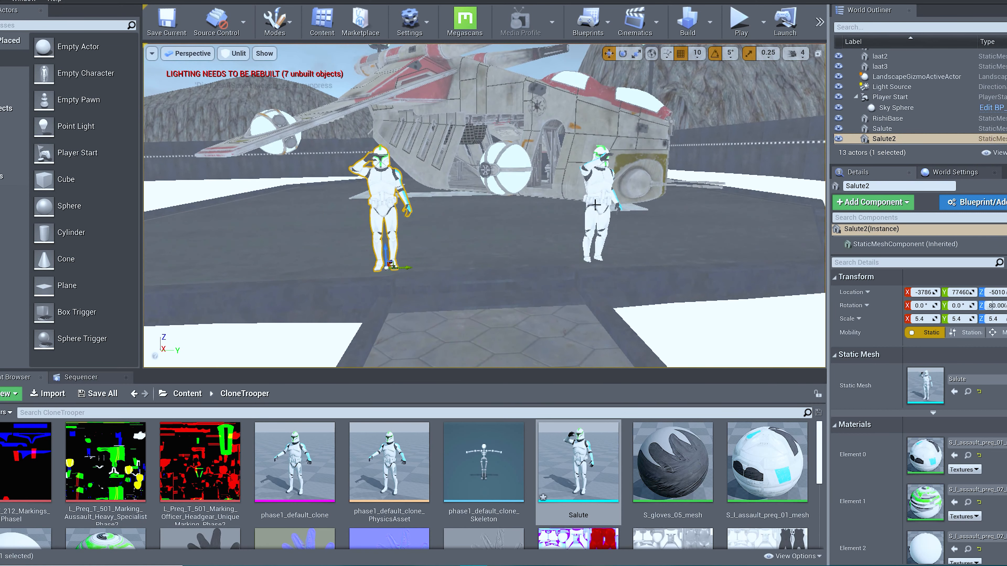
{"action": "left_click", "coordinate": [601, 247]}
{"action": "left_click_drag", "start_coordinate": [596, 242], "coordinate": [596, 240]}
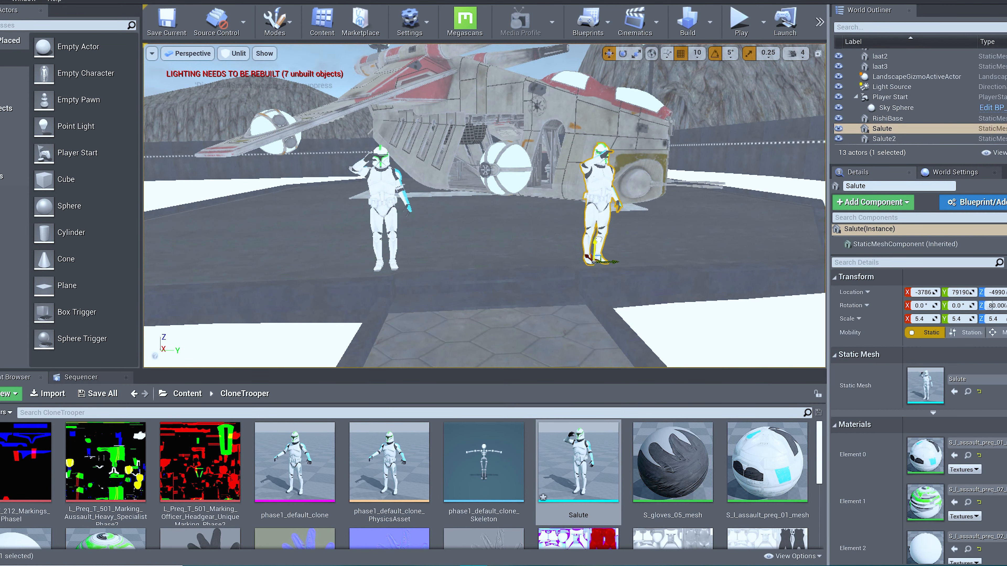
Examine the two saluting troopers, the gunship pad and the surrounding base from the front, behind and a distance.
{"action": "key", "text": "s"}
{"action": "right_click_drag", "start_coordinate": [411, 233], "coordinate": [295, 233]}
{"action": "key", "text": "w"}
{"action": "key", "text": "s"}
{"action": "key", "text": "d"}
{"action": "key", "text": "s"}
{"action": "key", "text": "a"}
{"action": "right_click_drag", "start_coordinate": [357, 242], "coordinate": [496, 246]}
{"action": "key", "text": "s"}
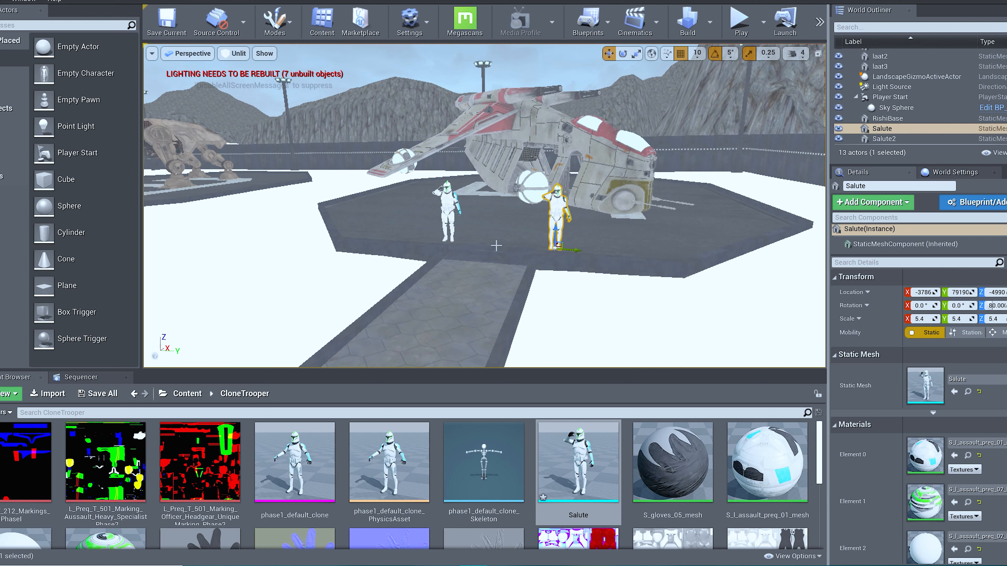
{"action": "key", "text": "w"}
{"action": "right_click_drag", "start_coordinate": [492, 272], "coordinate": [686, 273]}
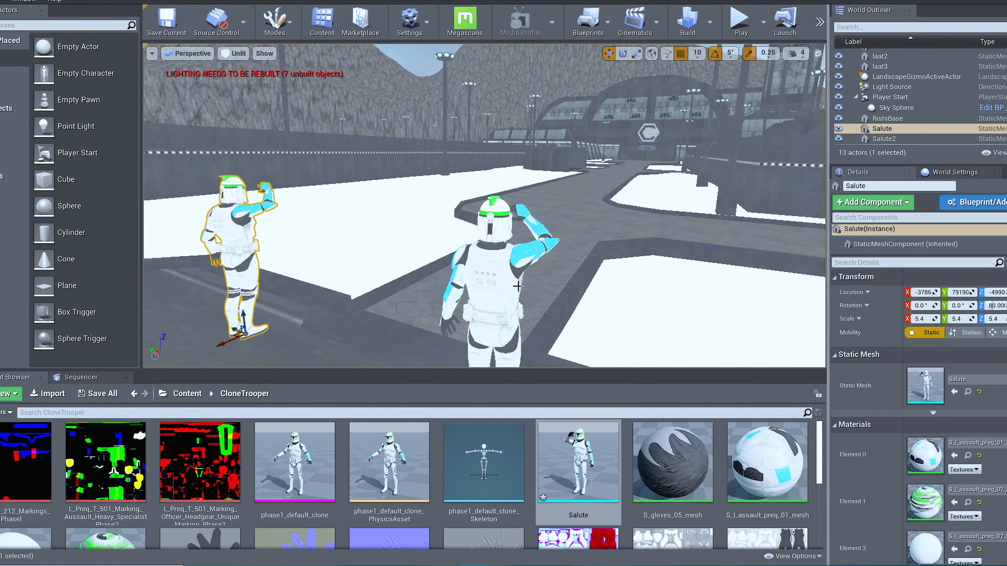
{"action": "key", "text": "w"}
{"action": "right_click_drag", "start_coordinate": [599, 263], "coordinate": [373, 256]}
{"action": "key", "text": "w"}
{"action": "right_click_drag", "start_coordinate": [536, 307], "coordinate": [456, 337]}
{"action": "key", "text": "d"}
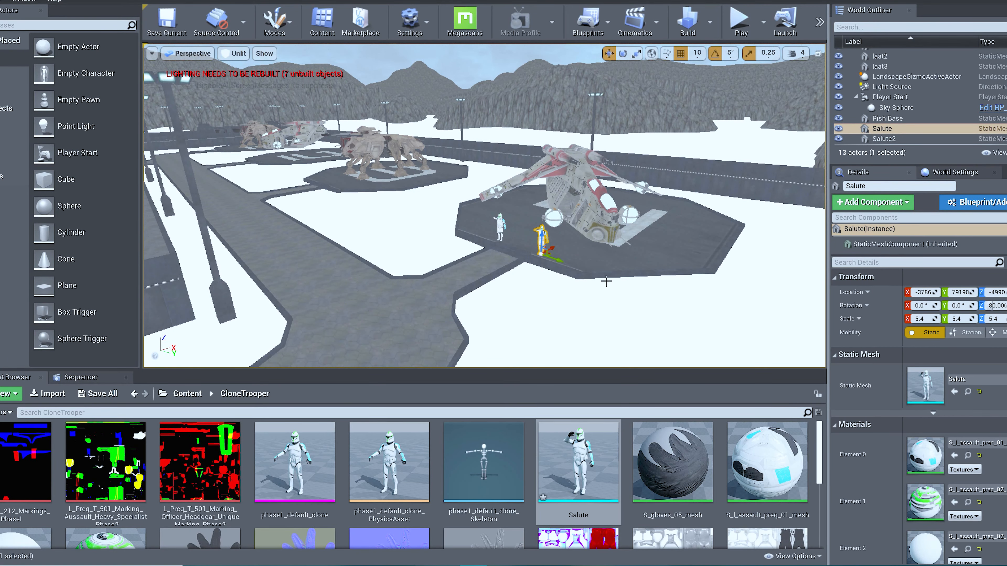
Rotate the saluting trooper nearer the gunship's nose to 90° about Z.
{"action": "right_click_drag", "start_coordinate": [681, 269], "coordinate": [703, 266]}
{"action": "key", "text": "w"}
{"action": "key", "text": "w"}
{"action": "right_click_drag", "start_coordinate": [619, 248], "coordinate": [637, 257]}
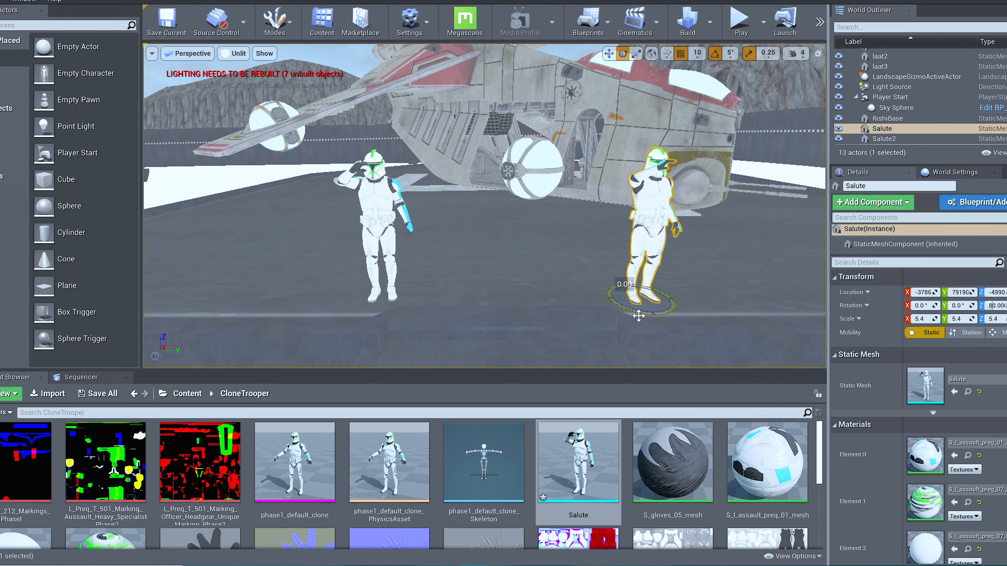
{"action": "key", "text": "s"}
Review the troopers, gunships and walkers across the landing pads from the walkway and roadway.
{"action": "right_click_drag", "start_coordinate": [627, 314], "coordinate": [525, 234]}
{"action": "key", "text": "s"}
{"action": "key", "text": "w"}
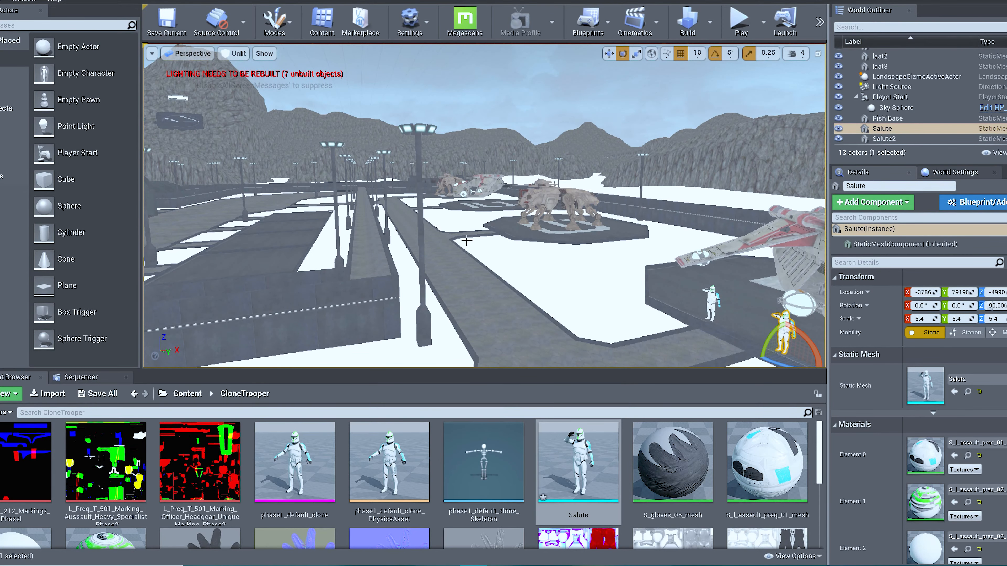
{"action": "right_click_drag", "start_coordinate": [465, 239], "coordinate": [579, 261]}
{"action": "key", "text": "w"}
{"action": "right_click_drag", "start_coordinate": [497, 206], "coordinate": [447, 200]}
{"action": "left_click", "coordinate": [498, 206]}
{"action": "key", "text": "w"}
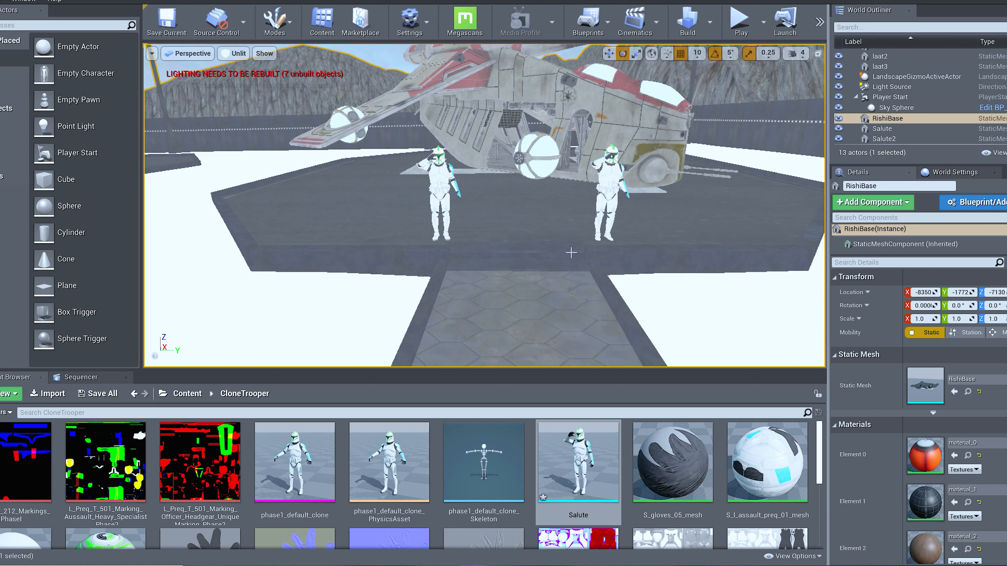
{"action": "mouse_move", "coordinate": [545, 249]}
{"action": "right_mouse_down"}
{"action": "mouse_move", "coordinate": [353, 253]}
{"action": "mouse_move", "coordinate": [551, 258]}
{"action": "right_mouse_up"}
{"action": "key", "text": "s"}
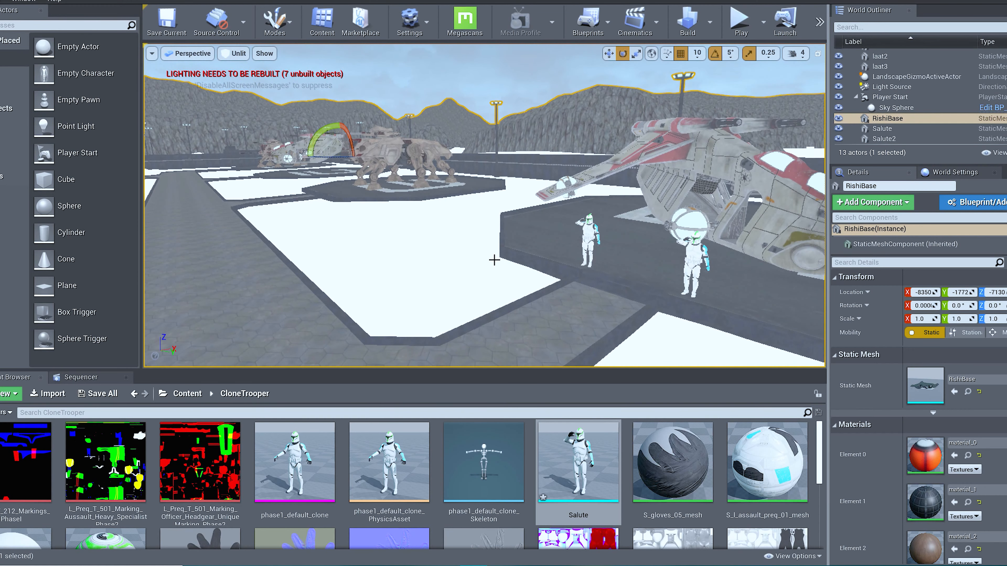
Survey the base buildings, roadway and landing pads at ground level and from above.
{"action": "left_click", "coordinate": [502, 89]}
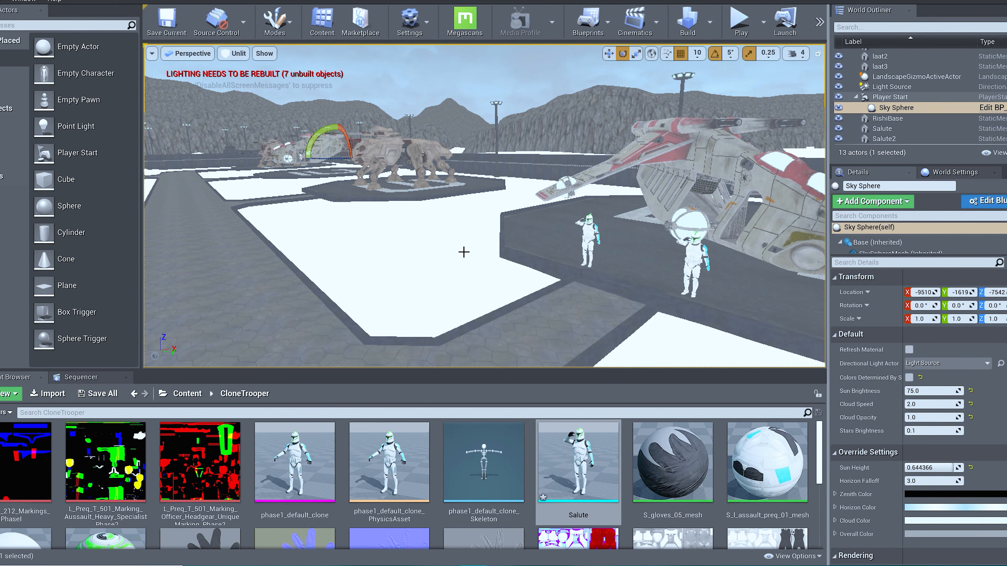
{"action": "right_click_drag", "start_coordinate": [460, 253], "coordinate": [228, 246]}
{"action": "key", "text": "a"}
{"action": "key", "text": "s"}
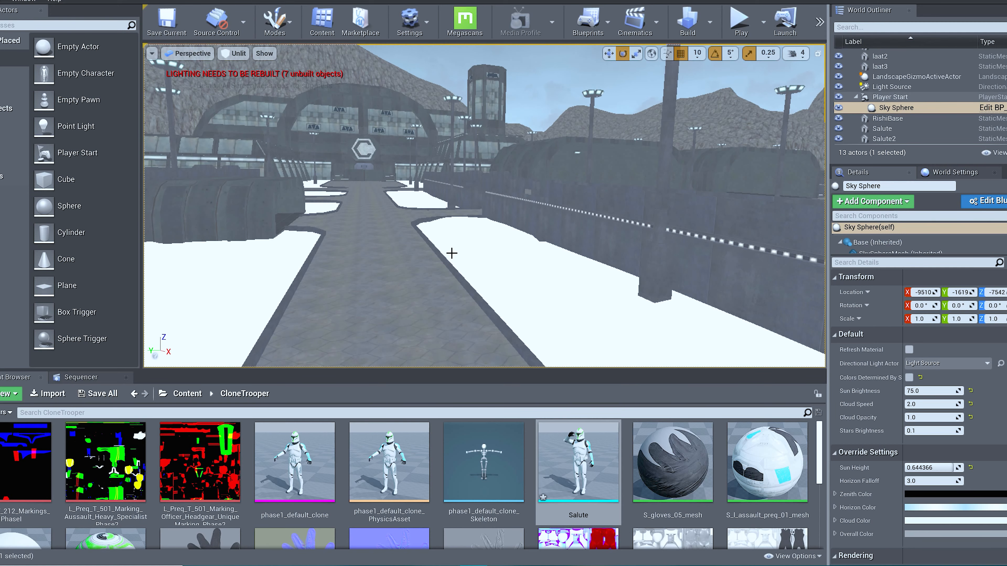
{"action": "left_click", "coordinate": [506, 237]}
{"action": "right_click_drag", "start_coordinate": [506, 237], "coordinate": [400, 273]}
{"action": "key", "text": "w"}
{"action": "key", "text": "s"}
{"action": "key", "text": "w"}
{"action": "key", "text": "s"}
{"action": "key", "text": "w"}
{"action": "key", "text": "w"}
{"action": "key", "text": "s"}
{"action": "key", "text": "s"}
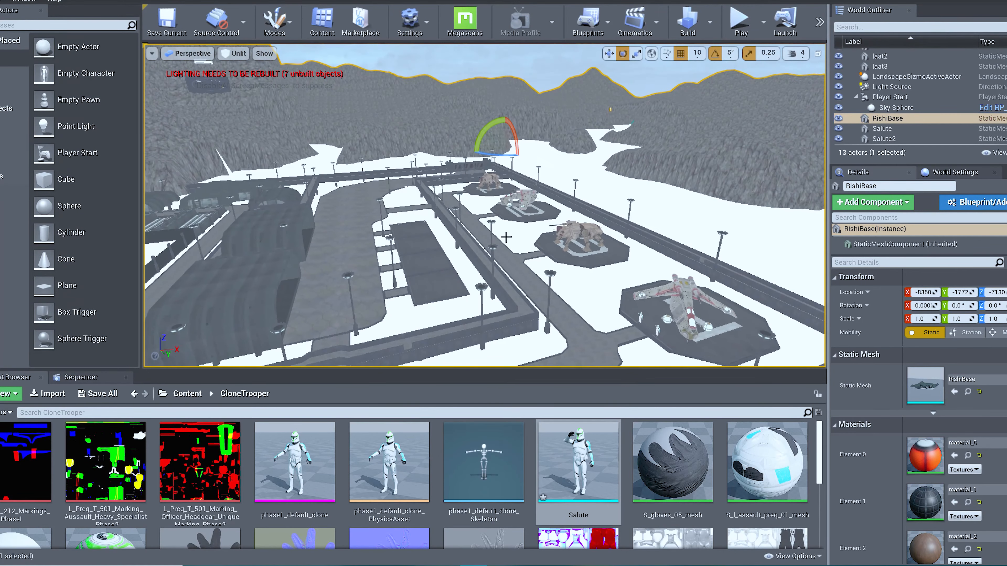
Place the Venator static mesh from the Venator/VenatorBF content folder near the far landing pads.
{"action": "left_click", "coordinate": [187, 394]}
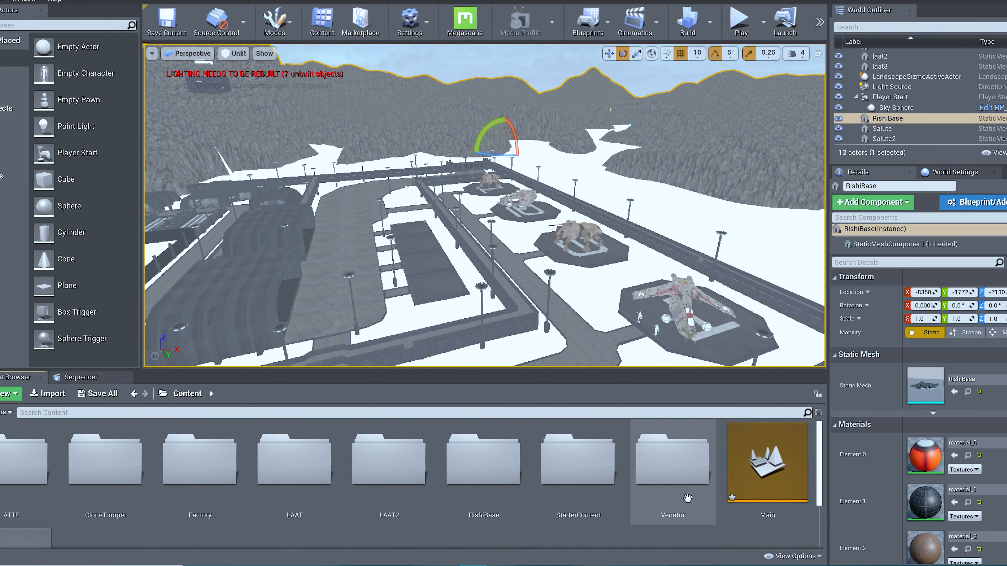
{"action": "double_click", "coordinate": [674, 496]}
{"action": "double_click", "coordinate": [22, 462]}
{"action": "scroll", "coordinate": [629, 519], "scroll_direction": "down", "scroll_amount": 10}
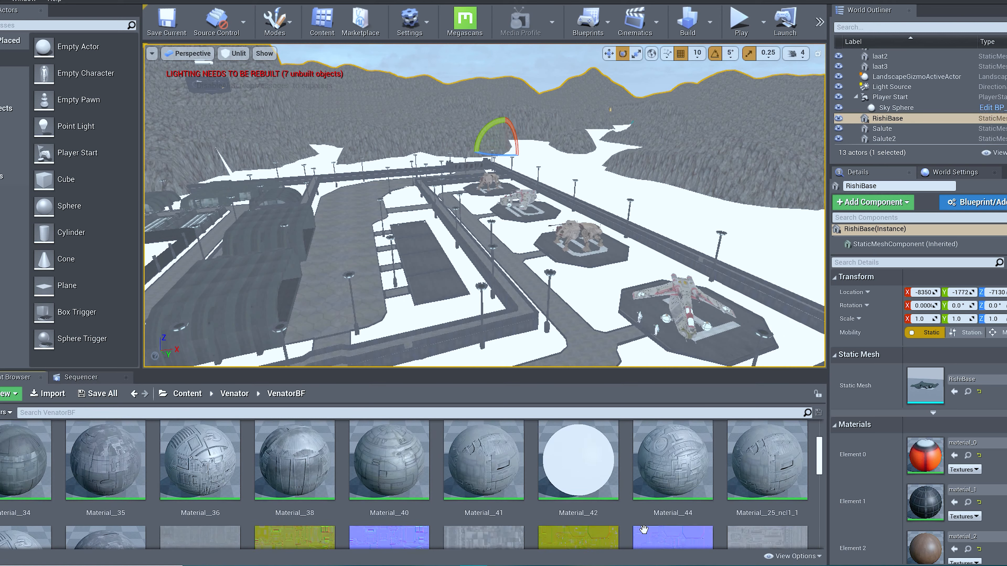
{"action": "scroll", "coordinate": [625, 520], "scroll_direction": "down", "scroll_amount": 2}
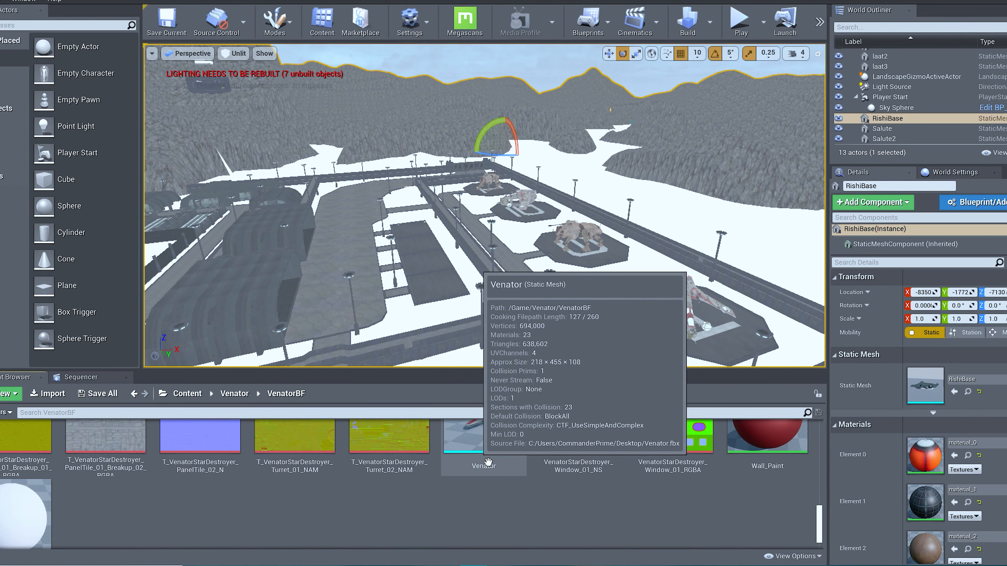
{"action": "left_click_drag", "start_coordinate": [483, 440], "coordinate": [492, 253]}
{"action": "left_click_drag", "start_coordinate": [499, 214], "coordinate": [496, 246]}
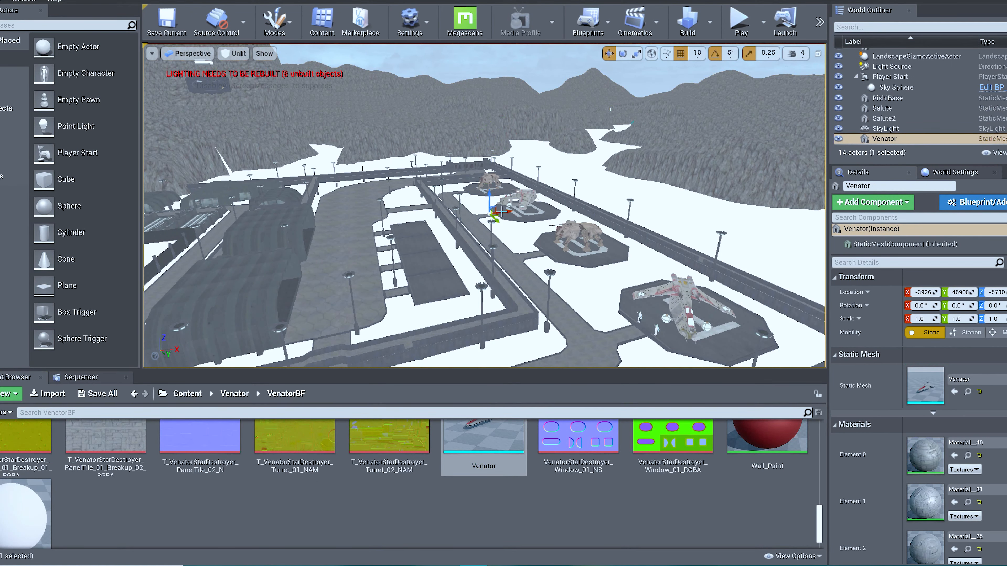
Raise the Venator above the base and scale it to 1000 on all three axes.
{"action": "right_click_drag", "start_coordinate": [501, 208], "coordinate": [566, 234]}
{"action": "key", "text": "w"}
{"action": "key", "text": "s"}
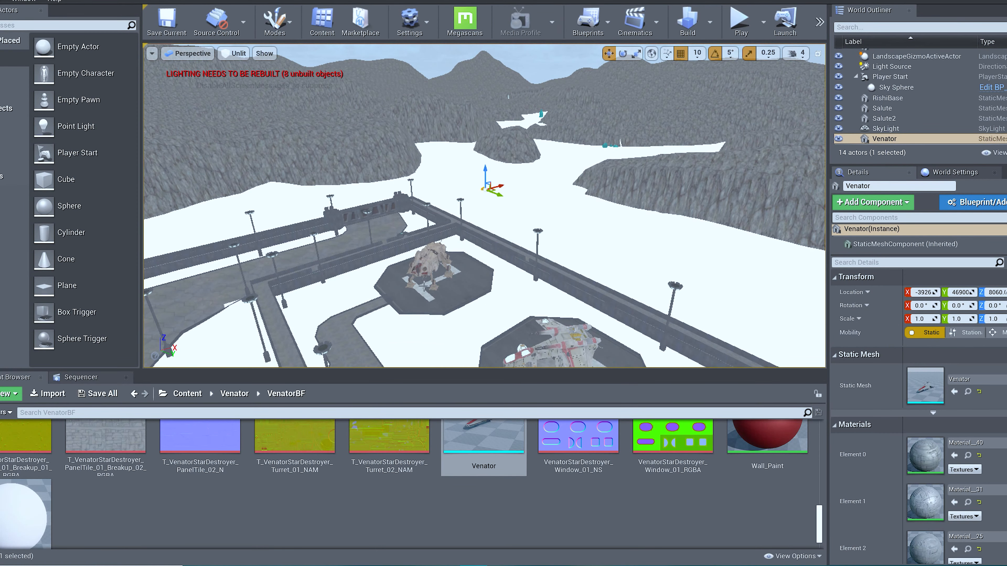
{"action": "left_click", "coordinate": [920, 319]}
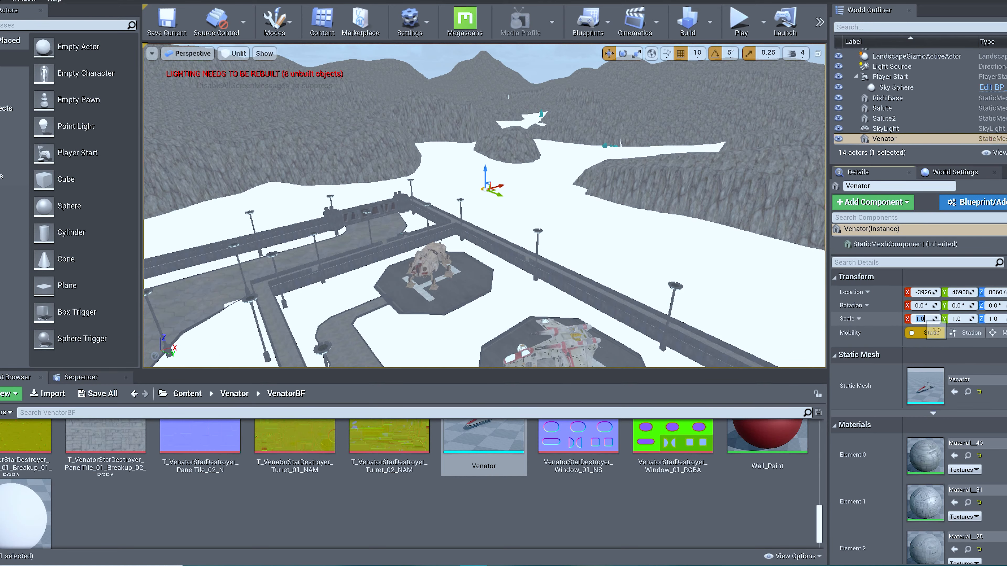
{"action": "type", "text": "1000.0"}
{"action": "key", "text": "Return"}
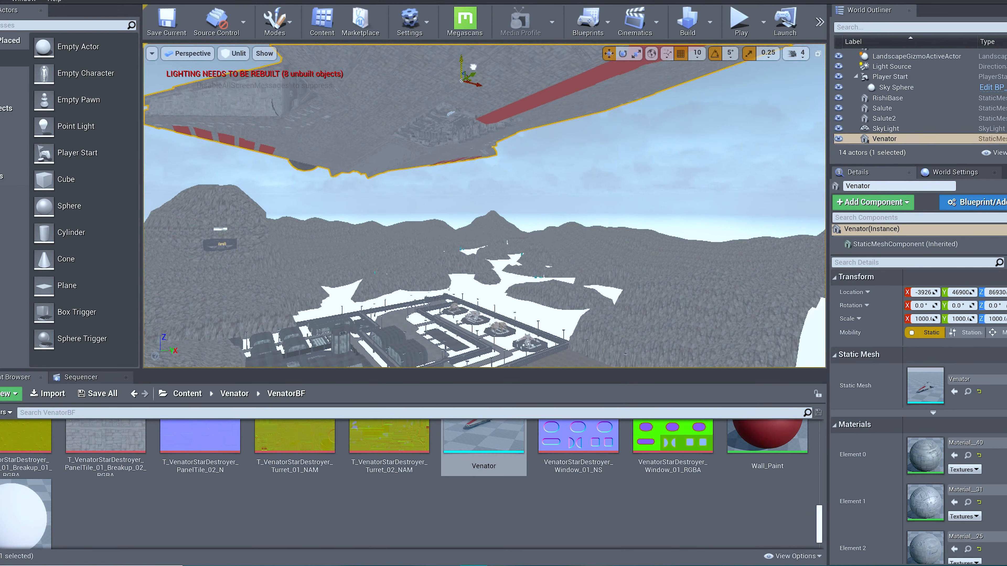
Move the Venator to X 72970, Z 80900 and rotate it 75° about Z.
{"action": "right_click_drag", "start_coordinate": [484, 207], "coordinate": [439, 210]}
{"action": "right_click_drag", "start_coordinate": [585, 186], "coordinate": [584, 163]}
{"action": "left_click_drag", "start_coordinate": [738, 153], "coordinate": [817, 153]}
{"action": "right_click_drag", "start_coordinate": [817, 154], "coordinate": [991, 174]}
{"action": "key", "text": "e"}
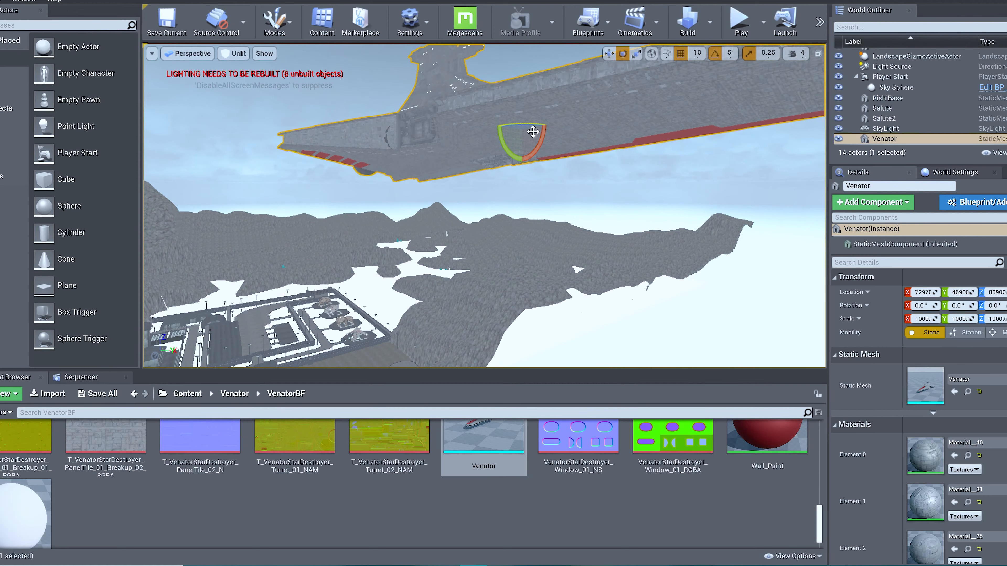
{"action": "left_click_drag", "start_coordinate": [531, 126], "coordinate": [490, 127]}
{"action": "right_click_drag", "start_coordinate": [489, 128], "coordinate": [465, 119]}
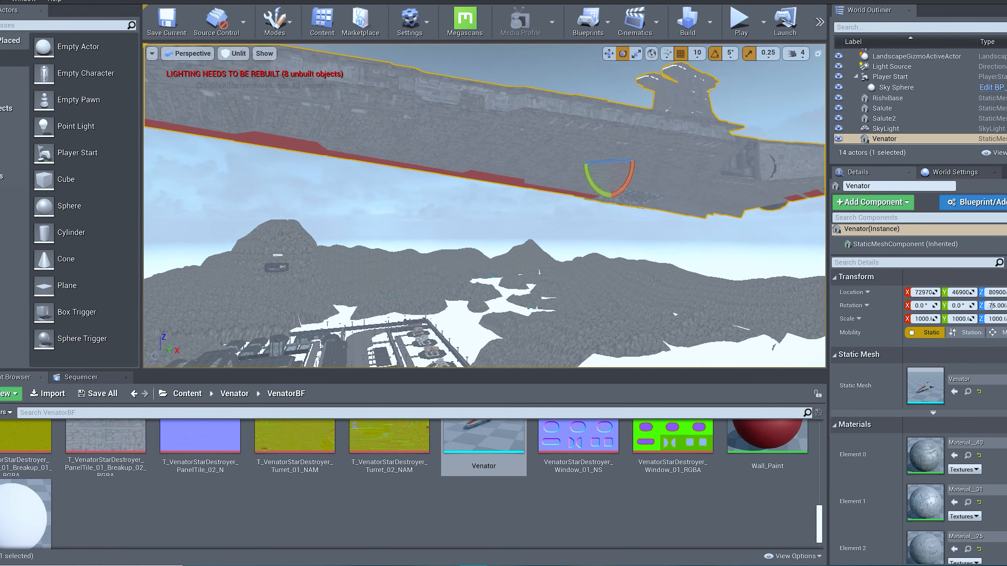
Move the Venator far back along negative Y so it hovers in the distance beyond the base.
{"action": "key", "text": "s"}
{"action": "mouse_move", "coordinate": [592, 217]}
{"action": "right_mouse_down"}
{"action": "mouse_move", "coordinate": [567, 242]}
{"action": "mouse_move", "coordinate": [591, 228]}
{"action": "right_mouse_up"}
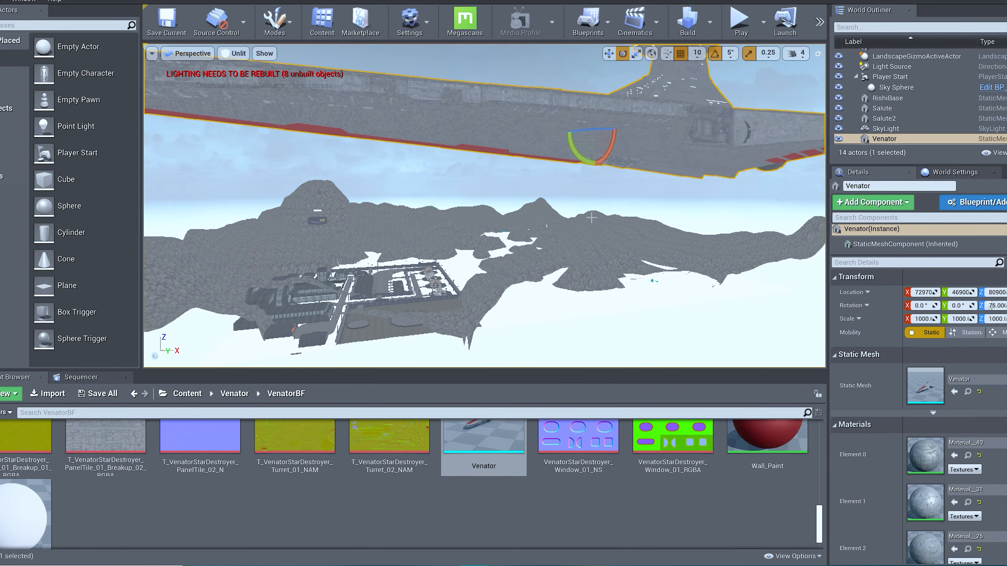
{"action": "key", "text": "w"}
{"action": "left_click_drag", "start_coordinate": [614, 135], "coordinate": [515, 173]}
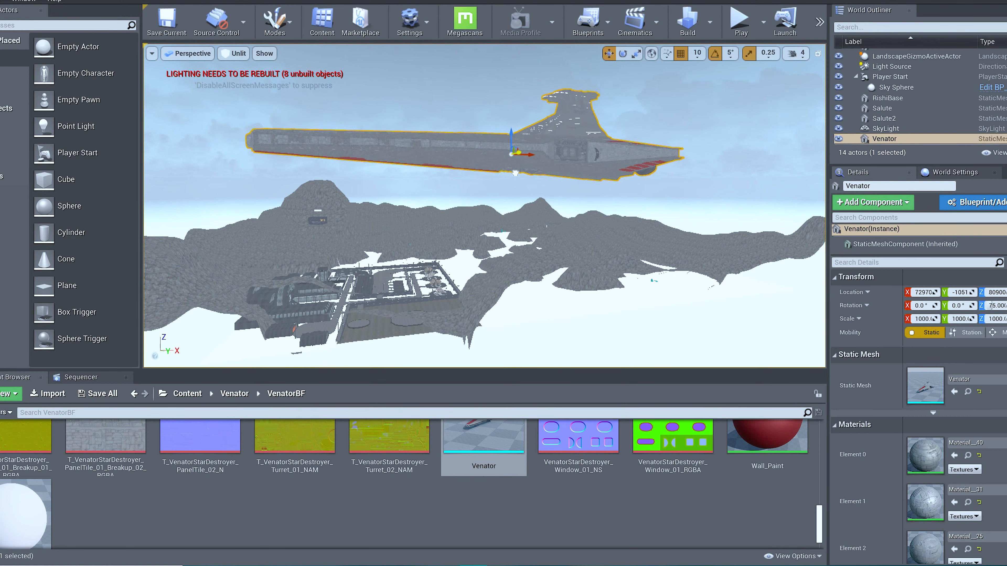
{"action": "mouse_move", "coordinate": [516, 194]}
{"action": "right_mouse_down"}
{"action": "mouse_move", "coordinate": [476, 216]}
{"action": "mouse_move", "coordinate": [465, 198]}
{"action": "mouse_move", "coordinate": [522, 200]}
{"action": "mouse_move", "coordinate": [508, 205]}
{"action": "right_mouse_up"}
{"action": "key", "text": "w"}
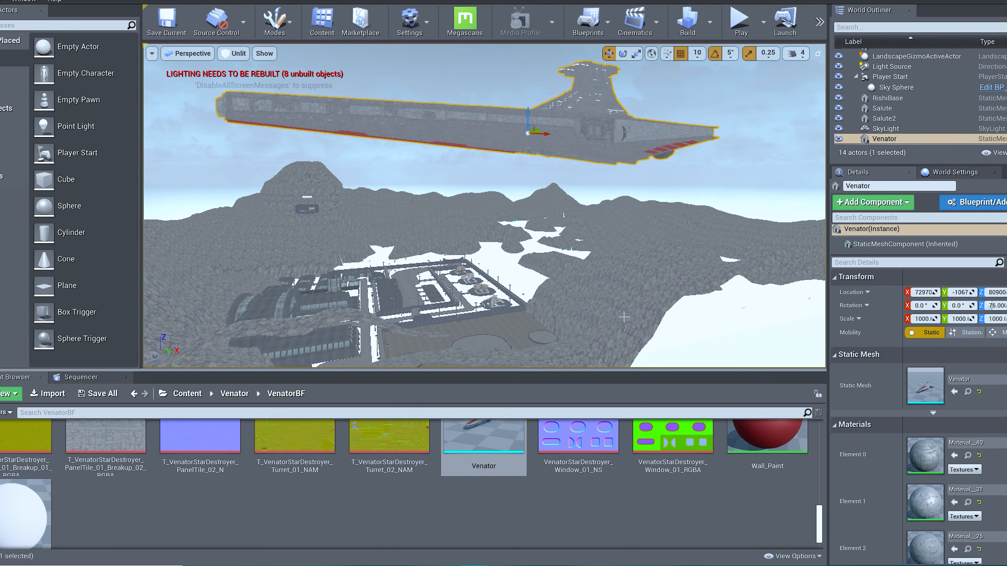
Switch the viewport to Lit shading with the Venator framed above the landing pads.
{"action": "mouse_move", "coordinate": [484, 206]}
{"action": "right_mouse_down"}
{"action": "mouse_move", "coordinate": [439, 226]}
{"action": "mouse_move", "coordinate": [469, 205]}
{"action": "right_mouse_up"}
{"action": "key", "text": "w"}
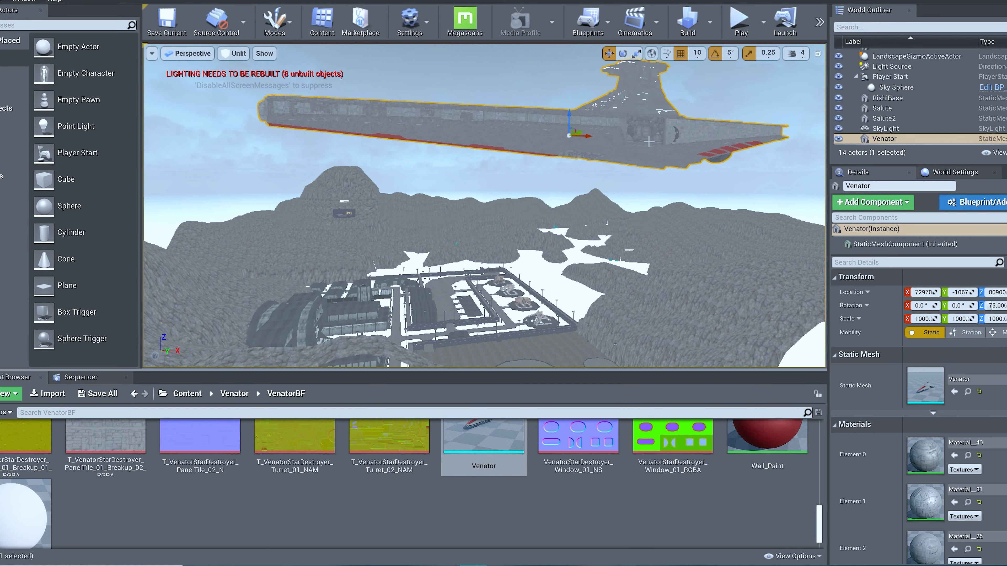
{"action": "right_click_drag", "start_coordinate": [590, 176], "coordinate": [634, 150]}
{"action": "key", "text": "w"}
{"action": "key", "text": "w"}
{"action": "key", "text": "w"}
{"action": "key", "text": "w"}
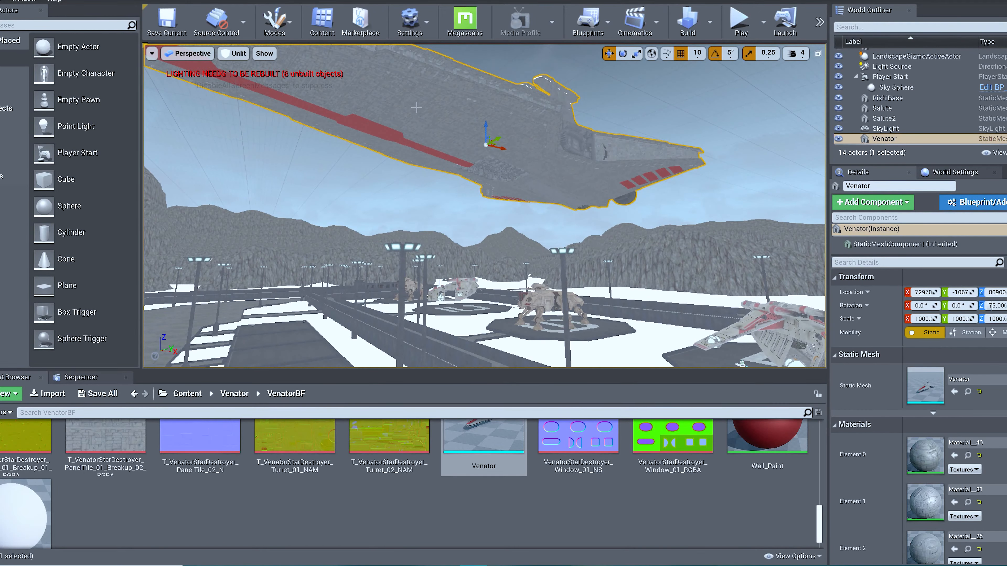
{"action": "right_click_drag", "start_coordinate": [416, 106], "coordinate": [416, 99]}
{"action": "left_click", "coordinate": [233, 55]}
{"action": "left_click", "coordinate": [245, 77]}
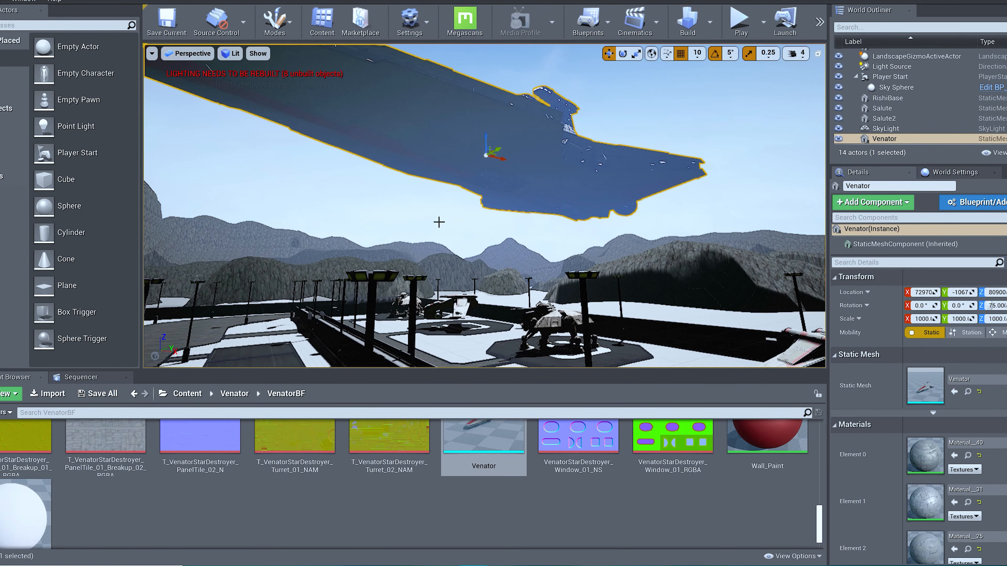
{"action": "mouse_move", "coordinate": [438, 221]}
{"action": "right_mouse_down"}
{"action": "mouse_move", "coordinate": [444, 210]}
{"action": "mouse_move", "coordinate": [399, 194]}
{"action": "mouse_move", "coordinate": [453, 210]}
{"action": "right_mouse_up"}
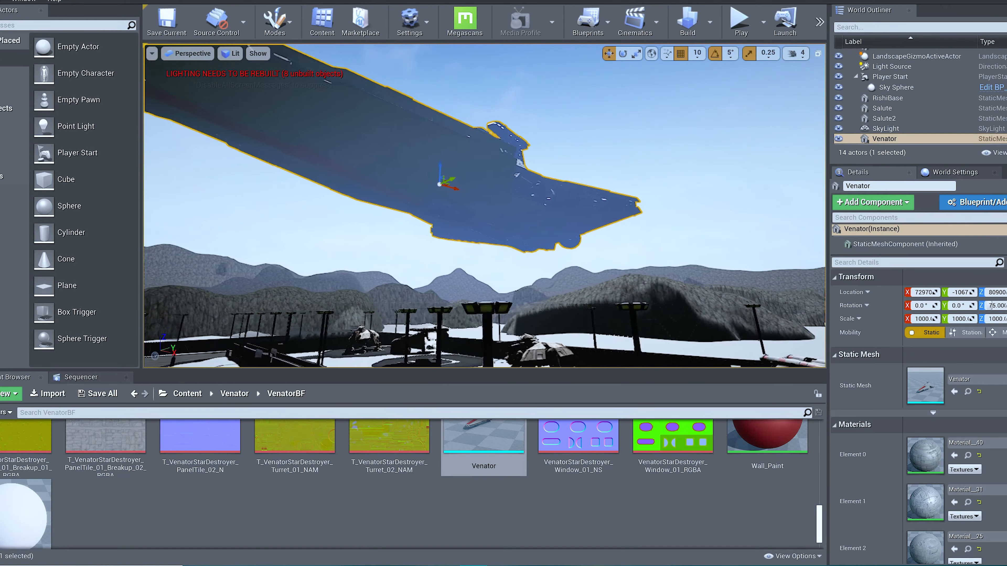
Shift the Venator along positive Y so it hangs closer to the landing pads.
{"action": "left_click_drag", "start_coordinate": [467, 182], "coordinate": [481, 176]}
{"action": "right_click_drag", "start_coordinate": [658, 241], "coordinate": [585, 178]}
{"action": "key", "text": "w"}
{"action": "key", "text": "s"}
{"action": "mouse_move", "coordinate": [531, 107]}
{"action": "left_mouse_down"}
{"action": "mouse_move", "coordinate": [529, 97]}
{"action": "mouse_move", "coordinate": [643, 110]}
{"action": "mouse_move", "coordinate": [529, 116]}
{"action": "left_mouse_up"}
{"action": "right_click_drag", "start_coordinate": [573, 180], "coordinate": [528, 180]}
Set the Light Source's intensity to 20 lux.
{"action": "scroll", "coordinate": [931, 75], "scroll_direction": "up", "scroll_amount": 2}
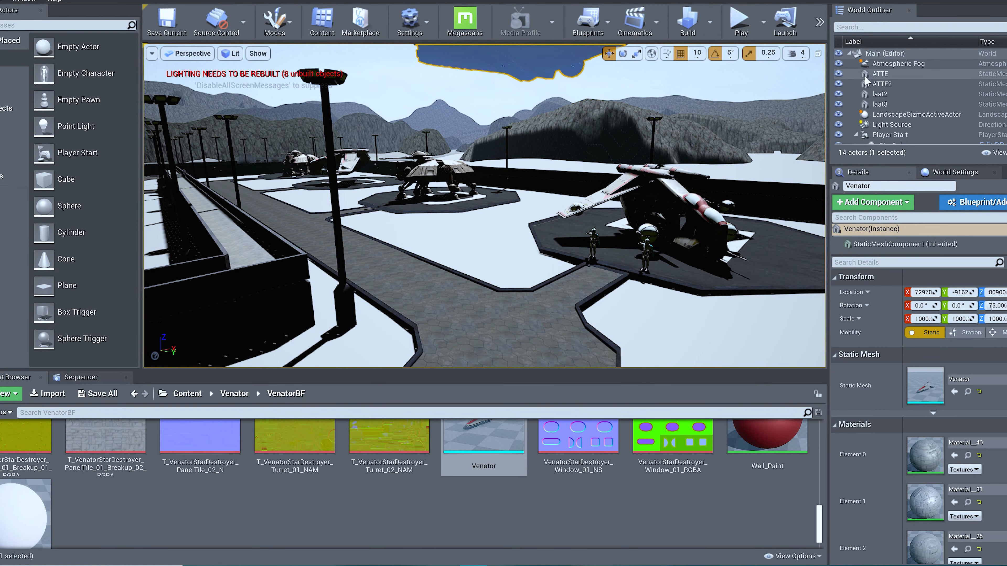
{"action": "scroll", "coordinate": [898, 95], "scroll_direction": "down", "scroll_amount": 3}
{"action": "left_click", "coordinate": [898, 90]}
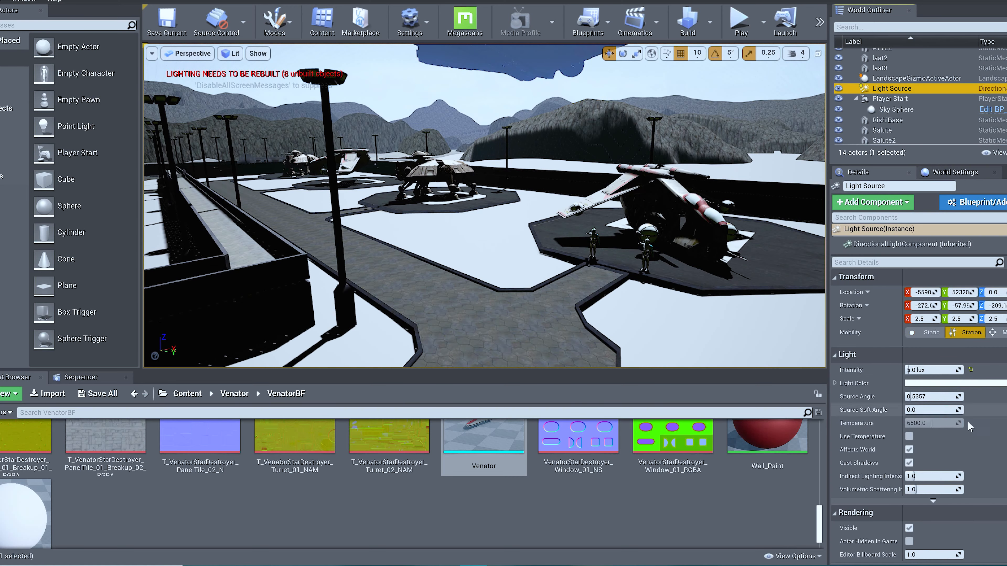
{"action": "left_click", "coordinate": [924, 370]}
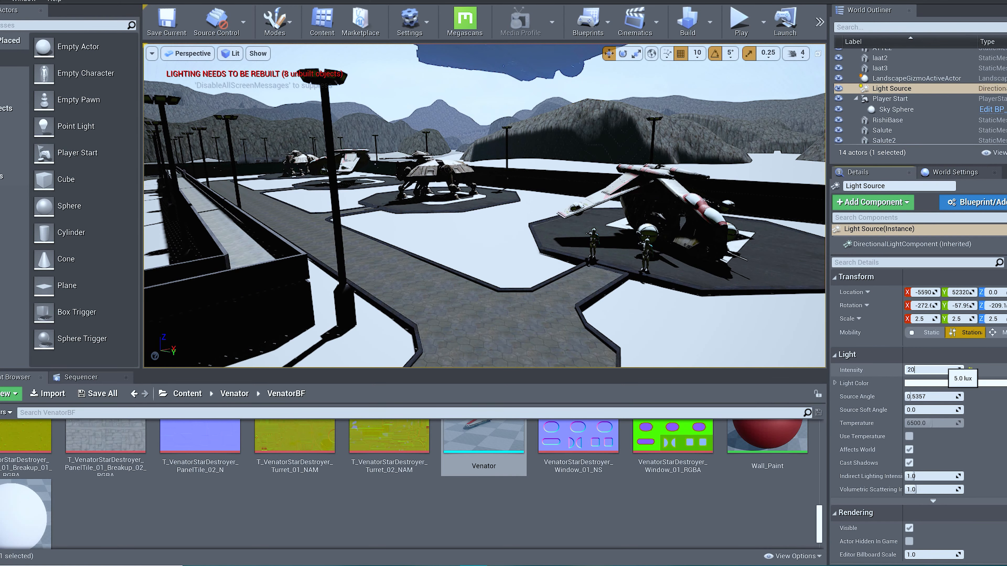
{"action": "type", "text": "20"}
{"action": "key", "text": "Return"}
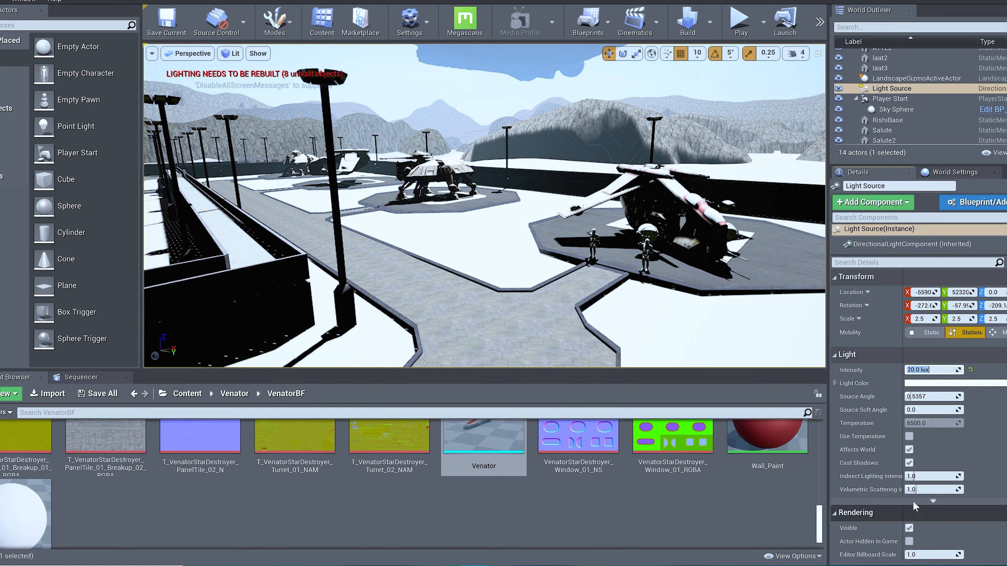
{"action": "scroll", "coordinate": [1003, 470], "scroll_direction": "down", "scroll_amount": 3}
{"action": "scroll", "coordinate": [1003, 470], "scroll_direction": "up", "scroll_amount": 3}
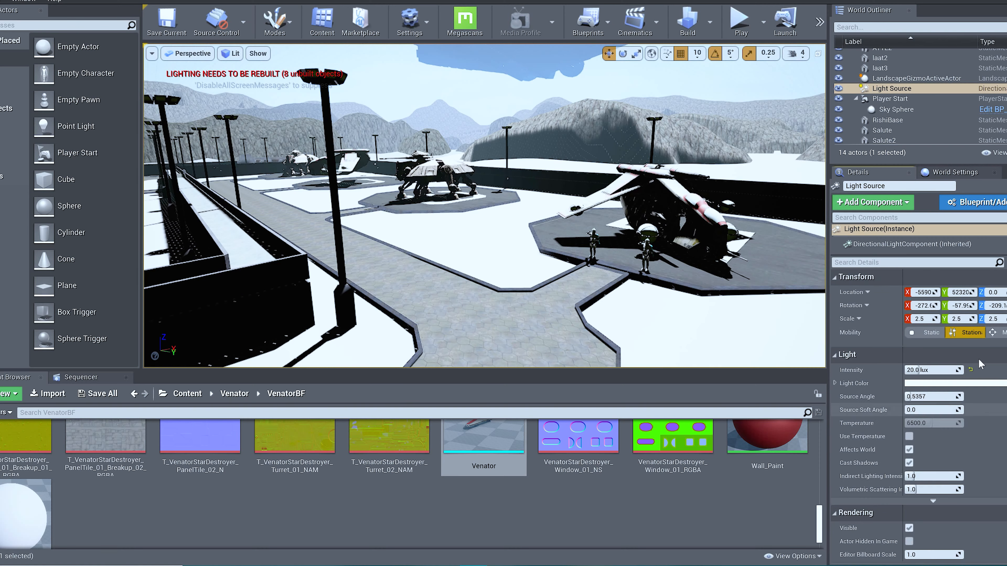
Hide and restore the Atmospheric Fog to compare the scene, including the Venator overhead.
{"action": "scroll", "coordinate": [891, 98], "scroll_direction": "up", "scroll_amount": 2}
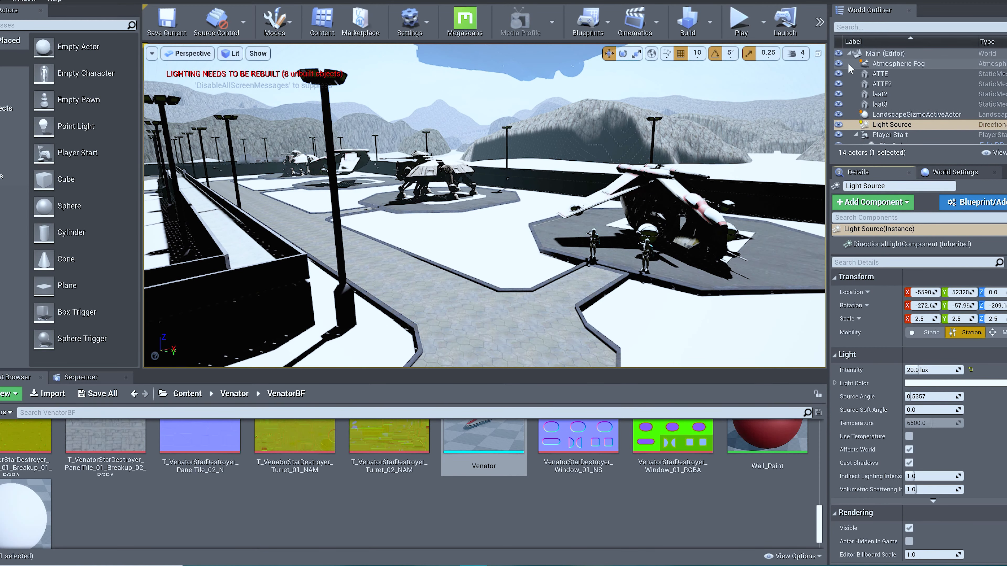
{"action": "left_click", "coordinate": [839, 64]}
{"action": "mouse_move", "coordinate": [791, 148]}
{"action": "right_mouse_down"}
{"action": "mouse_move", "coordinate": [789, 119]}
{"action": "mouse_move", "coordinate": [790, 148]}
{"action": "mouse_move", "coordinate": [795, 139]}
{"action": "right_mouse_up"}
{"action": "left_click", "coordinate": [840, 66]}
{"action": "right_click_drag", "start_coordinate": [524, 181], "coordinate": [554, 165]}
{"action": "right_click_drag", "start_coordinate": [569, 220], "coordinate": [557, 229]}
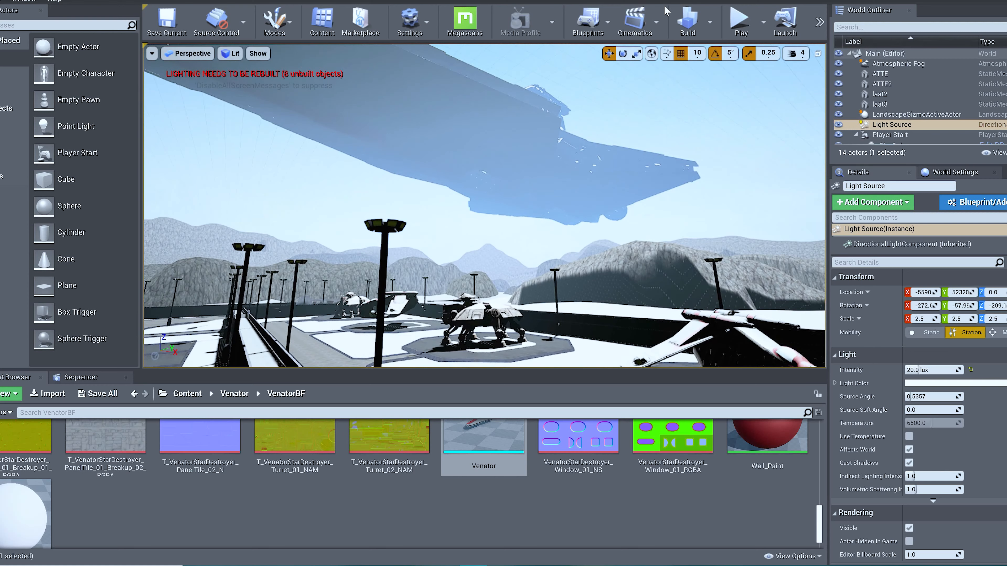
Build the level's lighting and inspect the relit walkers, saluting trooper and Venator from the roadway.
{"action": "left_click", "coordinate": [683, 28]}
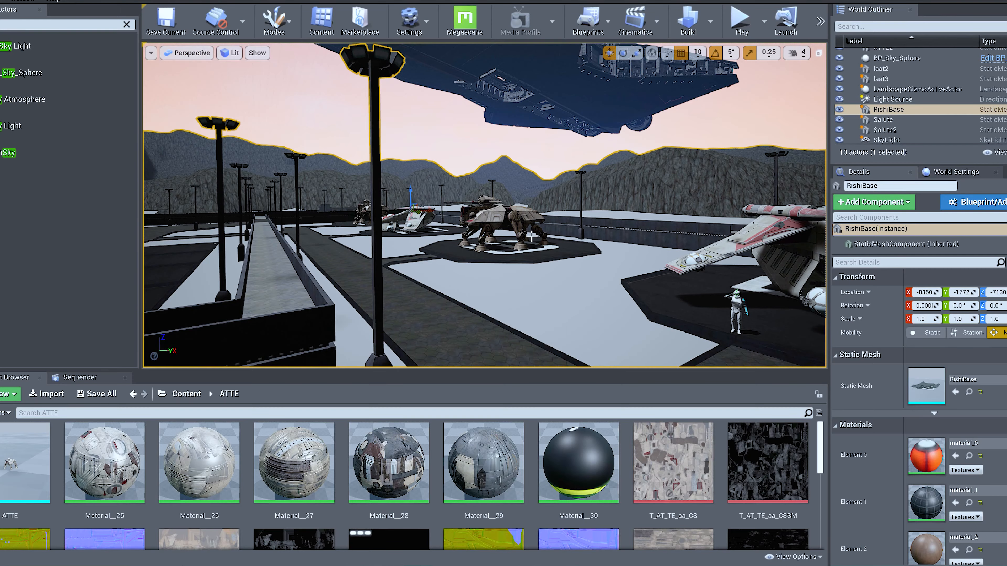
{"action": "right_click_drag", "start_coordinate": [567, 242], "coordinate": [488, 284]}
{"action": "key", "text": "w"}
{"action": "key", "text": "w"}
{"action": "key", "text": "s"}
{"action": "key", "text": "w"}
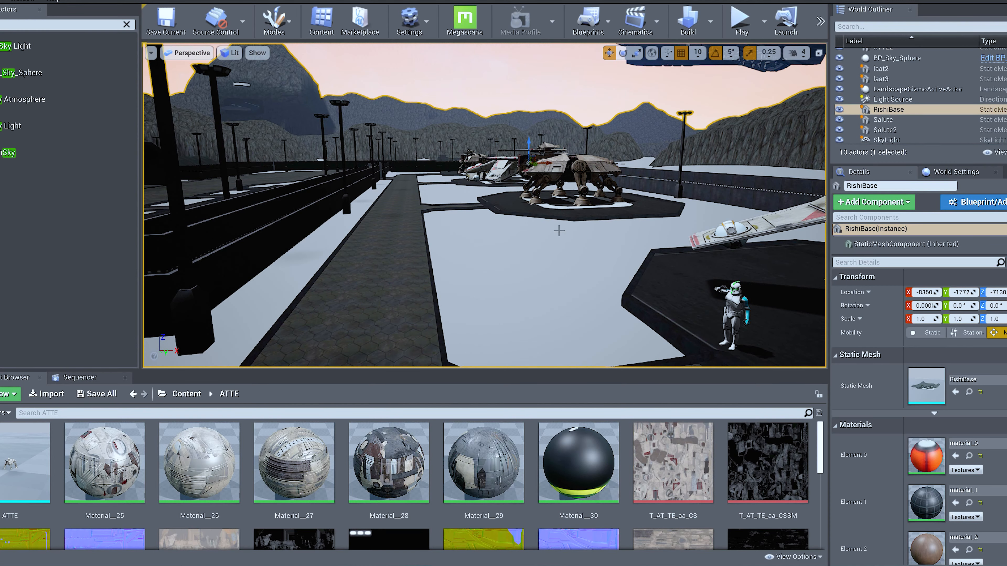
{"action": "right_click_drag", "start_coordinate": [559, 230], "coordinate": [579, 203]}
{"action": "key", "text": "w"}
Toggle the Atmospheric Fog's visibility repeatedly to judge its effect on the Venator and pink sky.
{"action": "scroll", "coordinate": [899, 104], "scroll_direction": "up", "scroll_amount": 3}
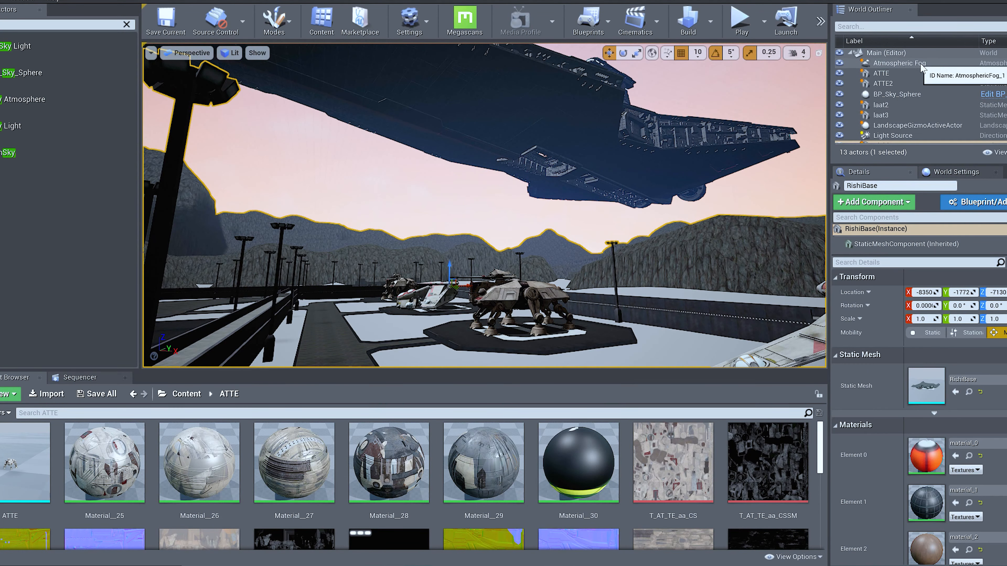
{"action": "left_click", "coordinate": [840, 63]}
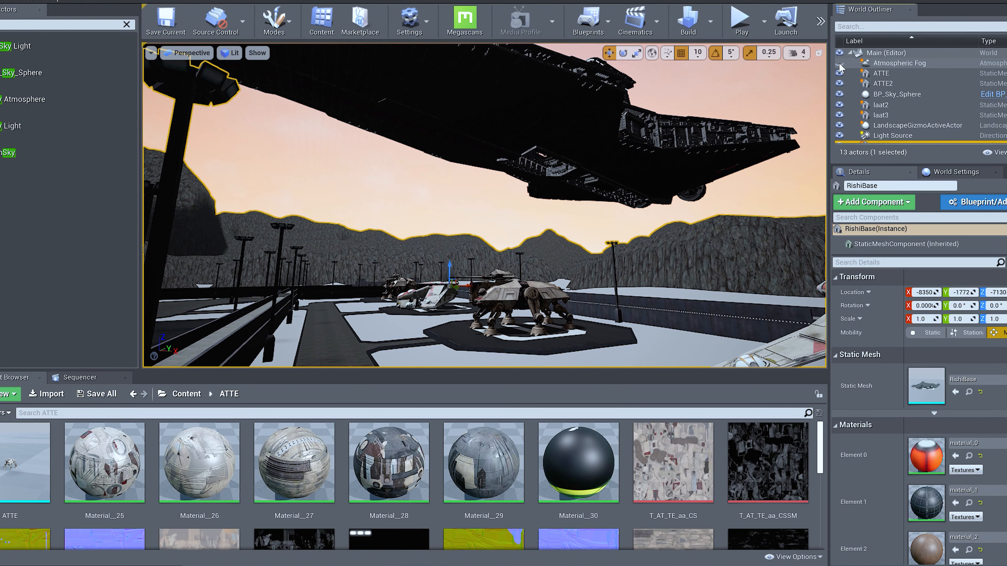
{"action": "left_click", "coordinate": [839, 63]}
{"action": "left_click", "coordinate": [840, 63]}
{"action": "left_click", "coordinate": [840, 64]}
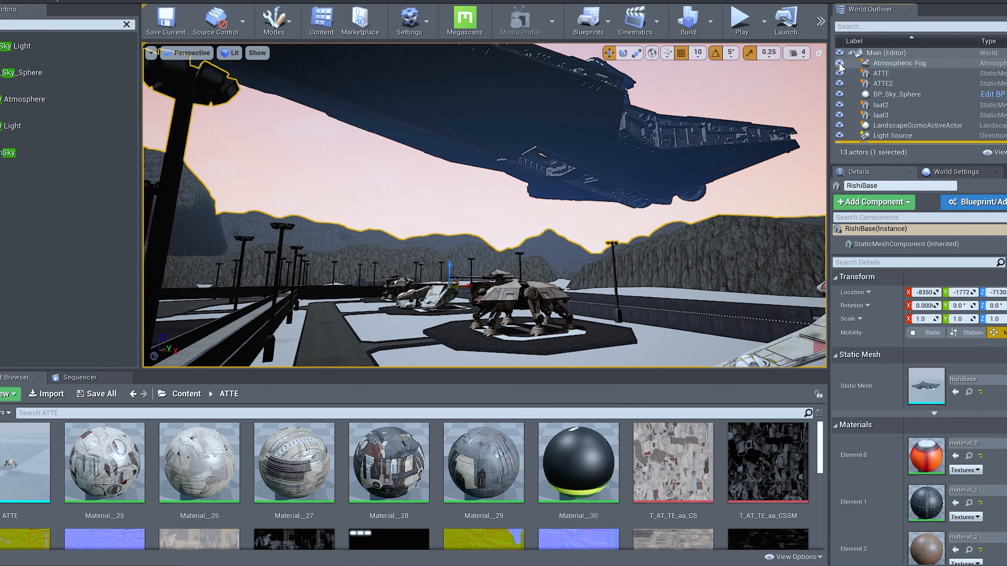
{"action": "left_click", "coordinate": [839, 65]}
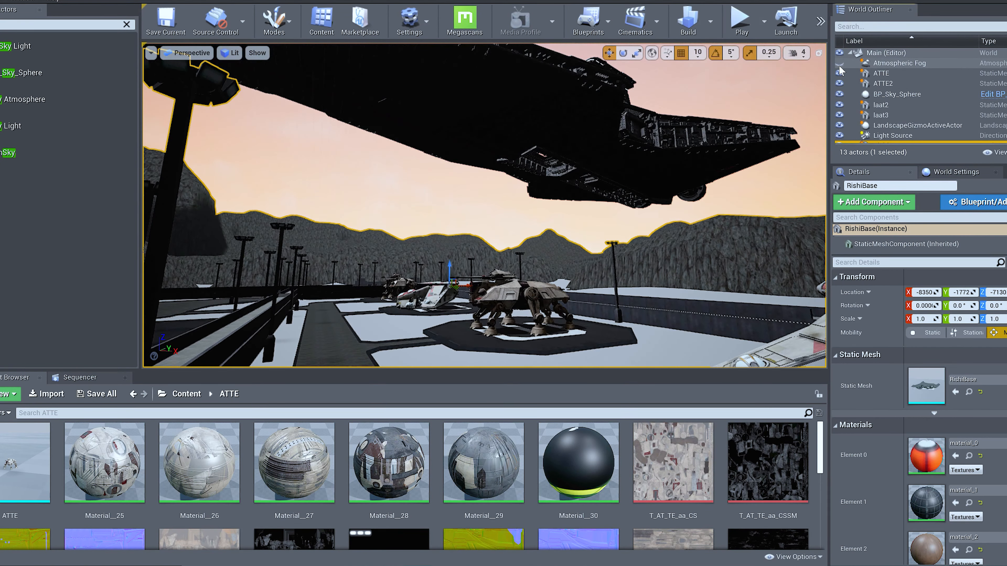
{"action": "left_click", "coordinate": [839, 65]}
Try a pale pink Default Light Color for the Atmospheric Fog and cancel the change.
{"action": "left_click", "coordinate": [887, 63]}
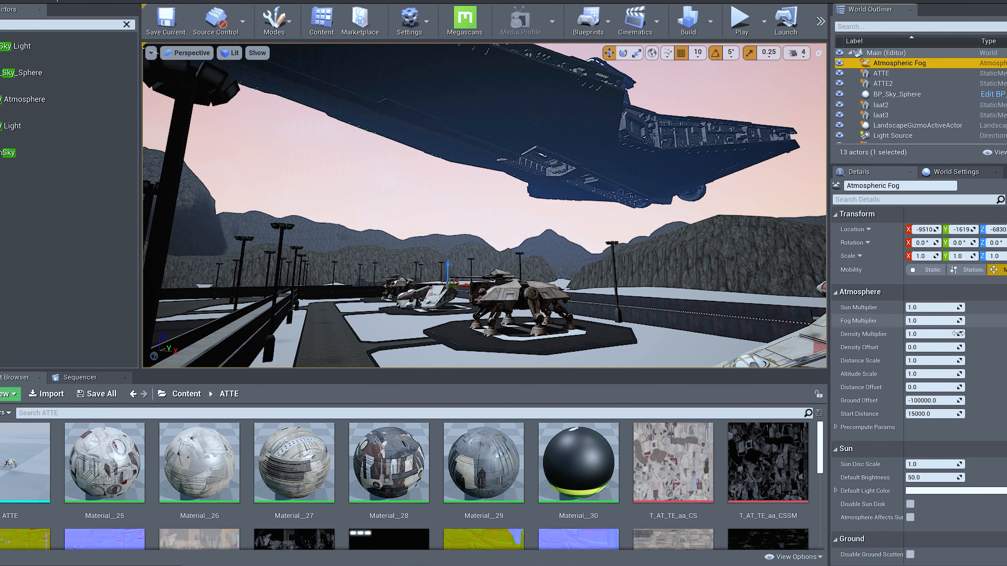
{"action": "scroll", "coordinate": [951, 349], "scroll_direction": "down", "scroll_amount": 4}
{"action": "left_click", "coordinate": [936, 404]}
{"action": "mouse_move", "coordinate": [757, 358]}
{"action": "left_mouse_down"}
{"action": "mouse_move", "coordinate": [785, 351]}
{"action": "mouse_move", "coordinate": [737, 329]}
{"action": "mouse_move", "coordinate": [728, 371]}
{"action": "mouse_move", "coordinate": [766, 349]}
{"action": "left_mouse_up"}
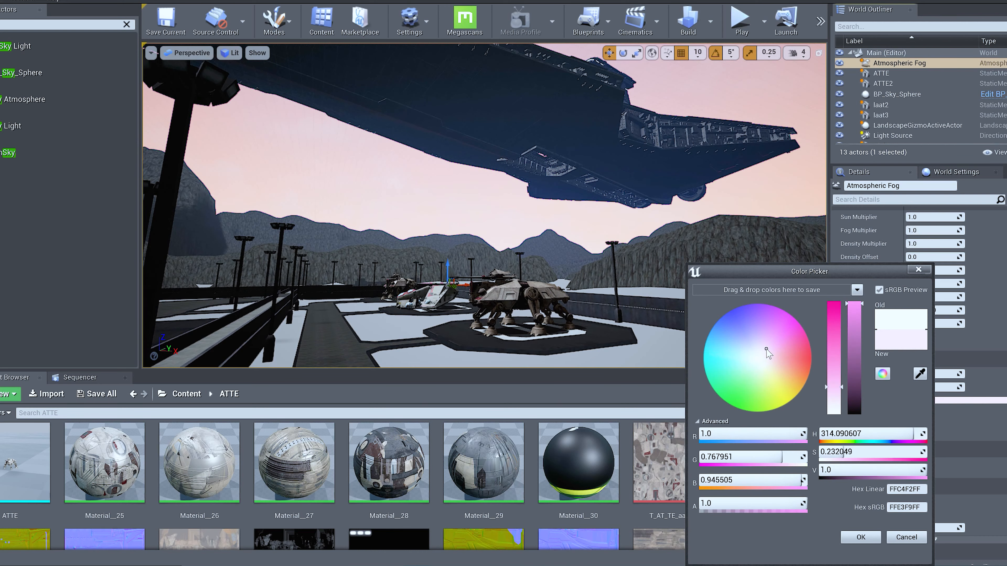
{"action": "left_click_drag", "start_coordinate": [837, 389], "coordinate": [836, 400]}
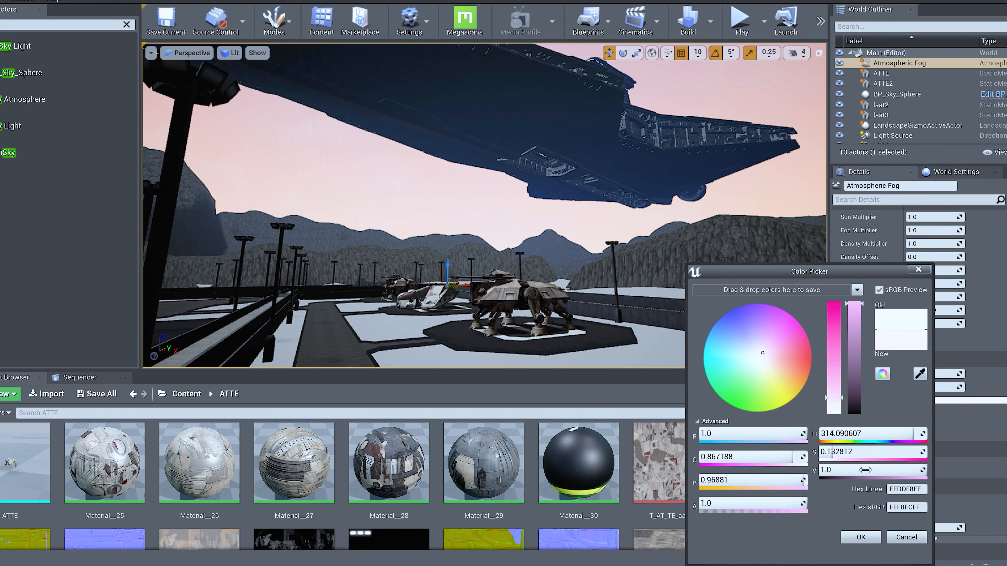
{"action": "left_click", "coordinate": [891, 539]}
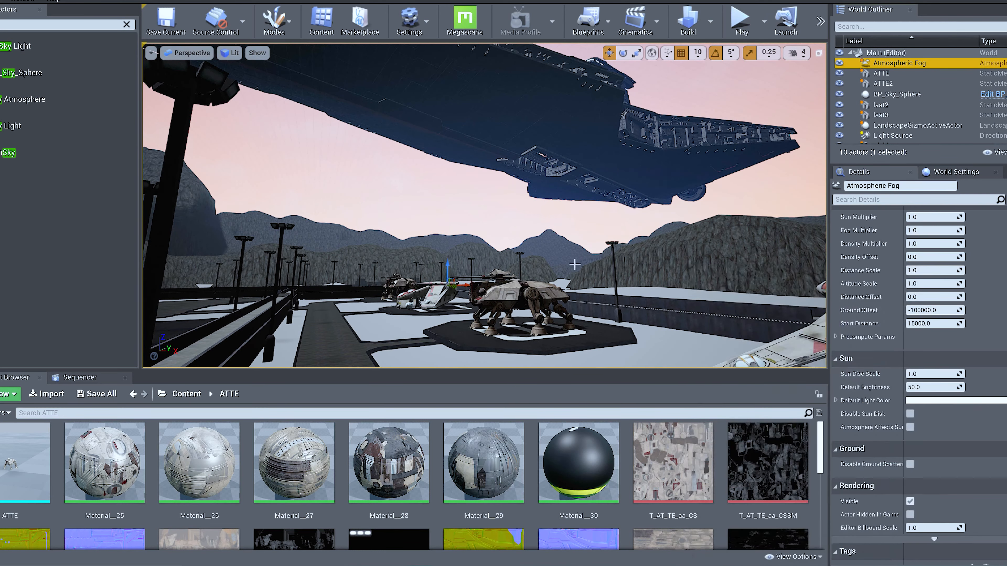
Reset the SkyLight's source type to SLS Captured Scene.
{"action": "right_click_drag", "start_coordinate": [549, 235], "coordinate": [444, 265]}
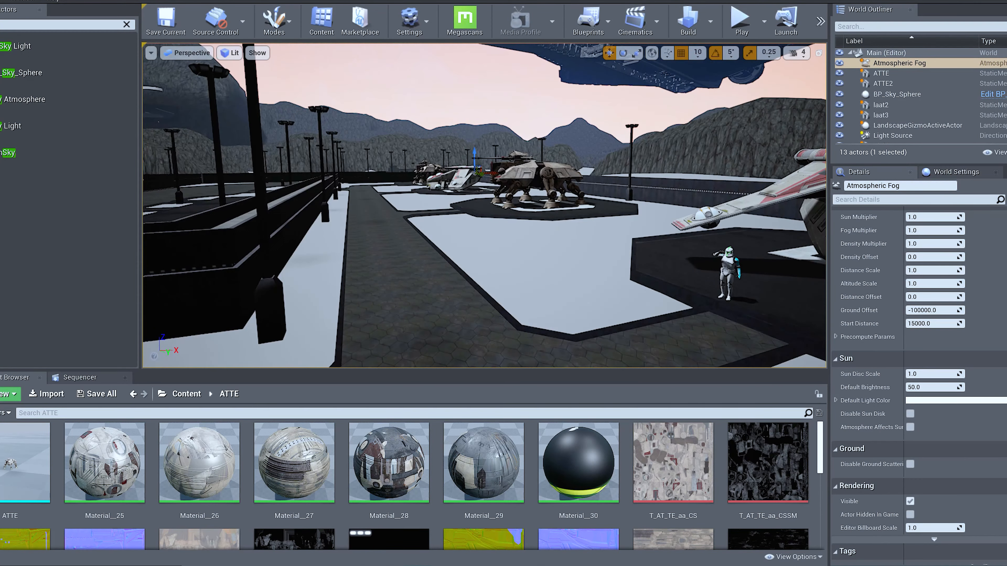
{"action": "mouse_move", "coordinate": [507, 247]}
{"action": "right_mouse_down"}
{"action": "mouse_move", "coordinate": [456, 250]}
{"action": "mouse_move", "coordinate": [515, 248]}
{"action": "right_mouse_up"}
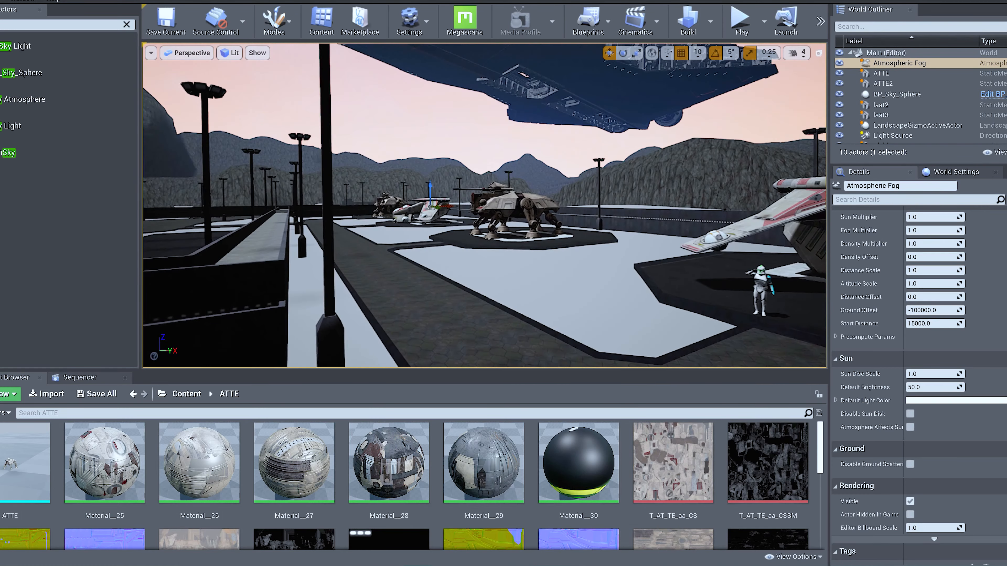
{"action": "scroll", "coordinate": [883, 97], "scroll_direction": "down", "scroll_amount": 3}
{"action": "scroll", "coordinate": [883, 98], "scroll_direction": "down", "scroll_amount": 1}
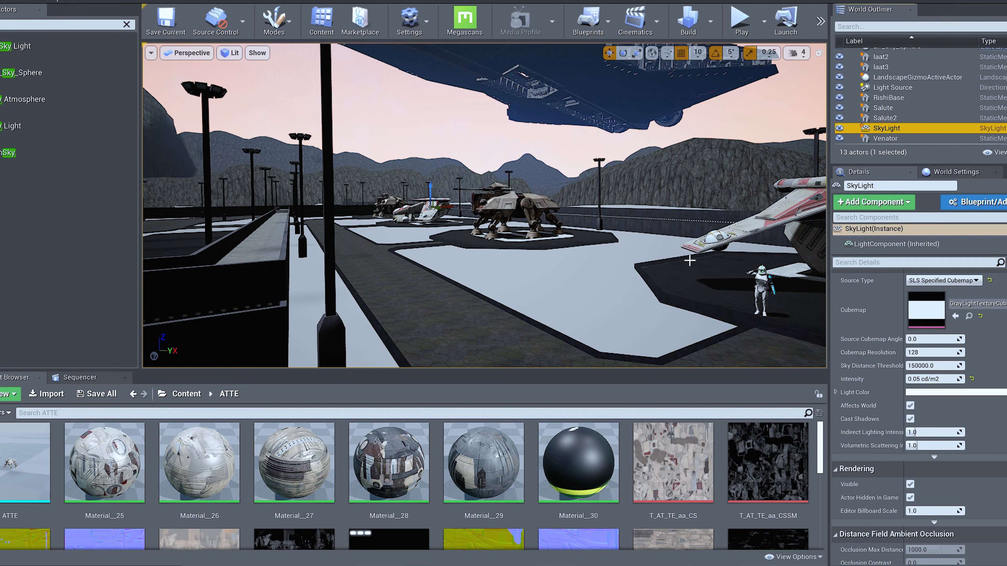
{"action": "mouse_move", "coordinate": [624, 255]}
{"action": "right_mouse_down"}
{"action": "mouse_move", "coordinate": [489, 247]}
{"action": "mouse_move", "coordinate": [491, 214]}
{"action": "mouse_move", "coordinate": [549, 274]}
{"action": "mouse_move", "coordinate": [644, 263]}
{"action": "mouse_move", "coordinate": [605, 254]}
{"action": "right_mouse_up"}
{"action": "key", "text": "w"}
{"action": "key", "text": "s"}
{"action": "left_click", "coordinate": [989, 281]}
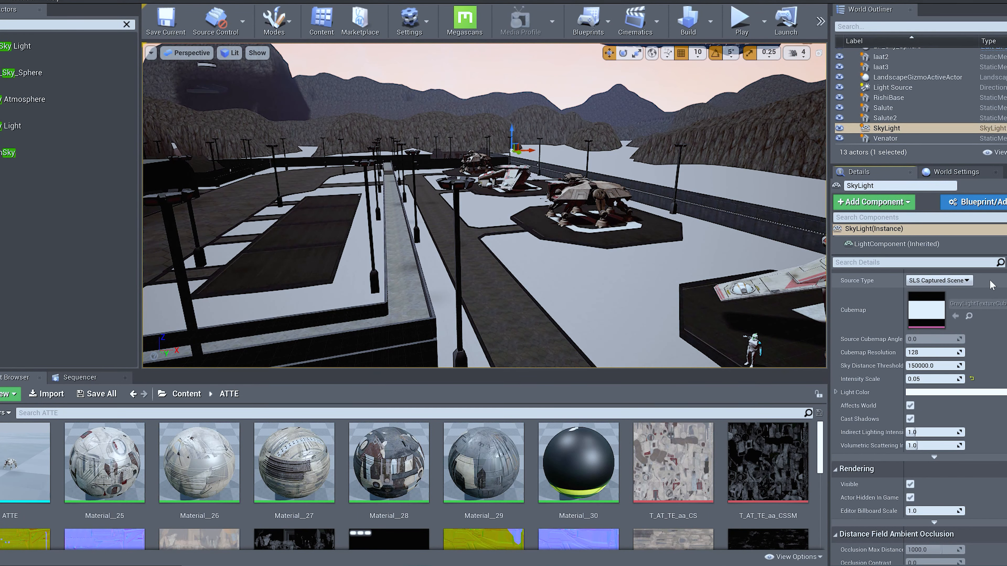
Hide the Atmospheric Fog and check the Venator, walkers and mountains without it.
{"action": "key", "text": "w"}
{"action": "mouse_move", "coordinate": [759, 273]}
{"action": "right_mouse_down"}
{"action": "mouse_move", "coordinate": [793, 281]}
{"action": "mouse_move", "coordinate": [816, 226]}
{"action": "mouse_move", "coordinate": [814, 238]}
{"action": "mouse_move", "coordinate": [759, 261]}
{"action": "right_mouse_up"}
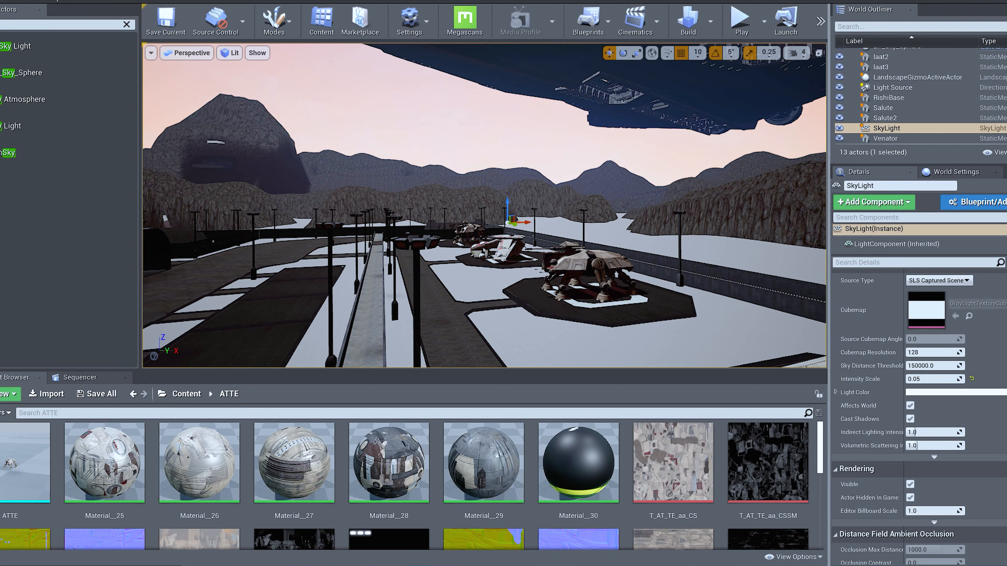
{"action": "key", "text": "w"}
{"action": "right_click_drag", "start_coordinate": [705, 273], "coordinate": [753, 261]}
{"action": "scroll", "coordinate": [911, 81], "scroll_direction": "up", "scroll_amount": 3}
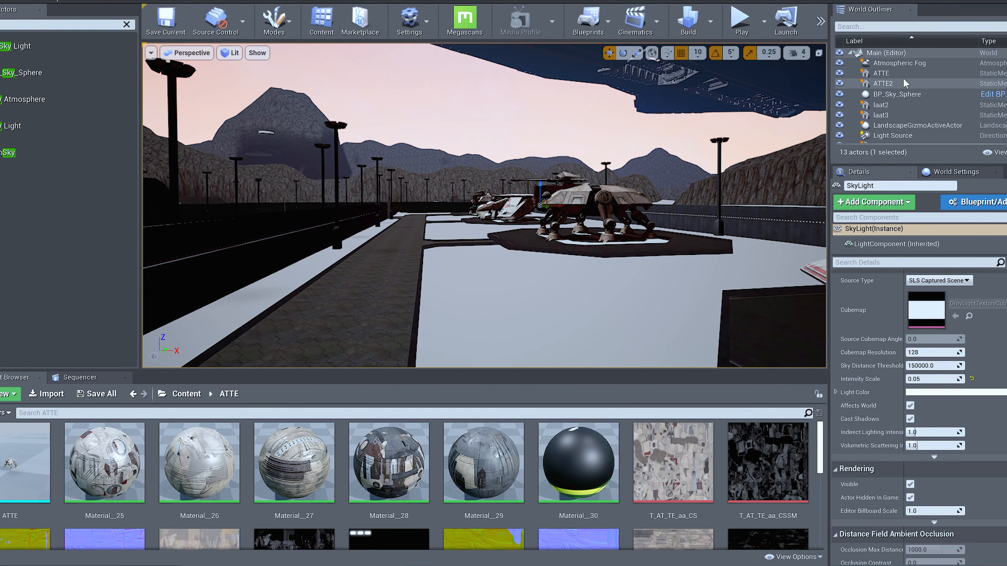
{"action": "left_click", "coordinate": [840, 63]}
{"action": "right_click_drag", "start_coordinate": [713, 166], "coordinate": [793, 111]}
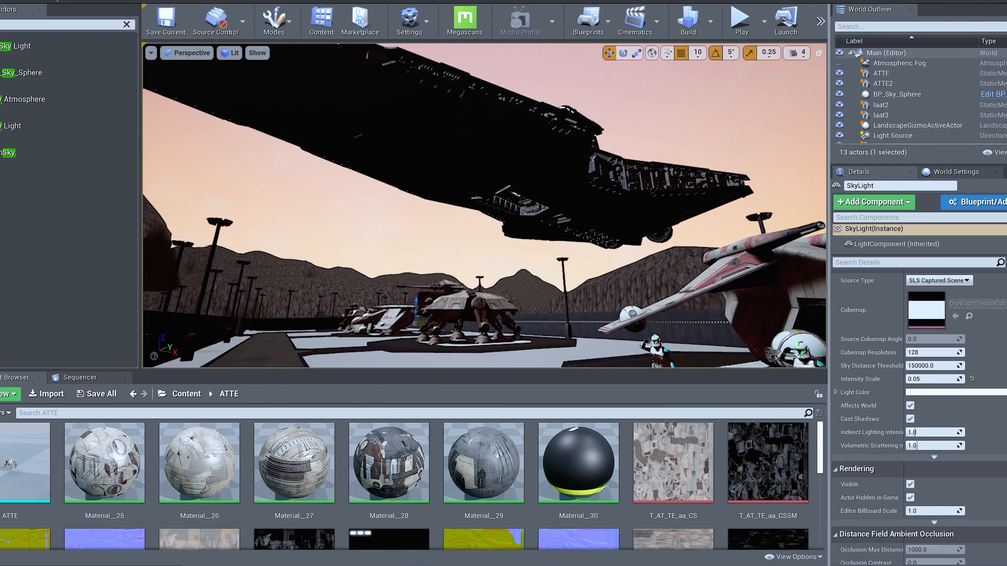
{"action": "right_click_drag", "start_coordinate": [713, 166], "coordinate": [674, 170]}
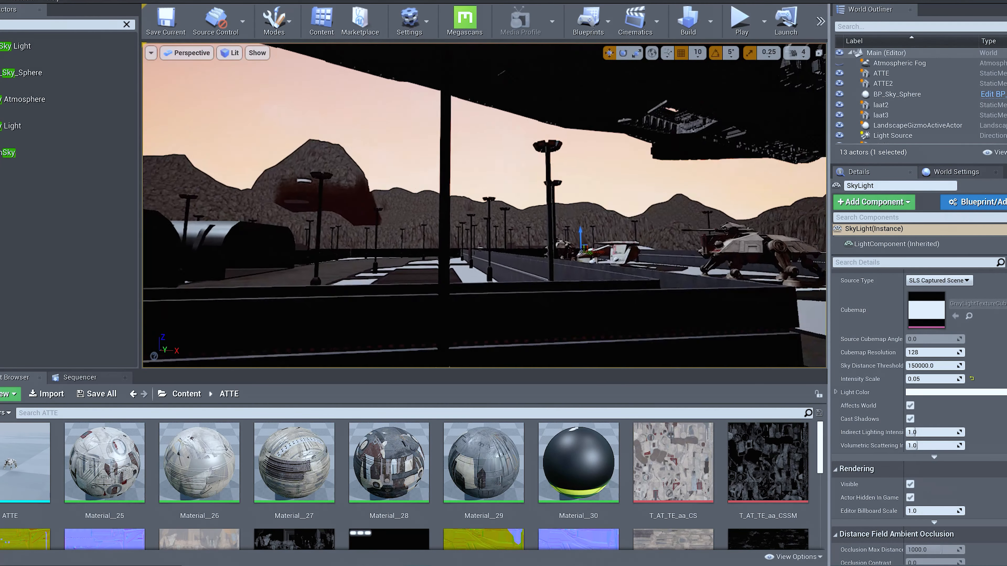
Hide and restore BP_Sky_Sphere, and examine the shading on the gunship, the Venator and the nearest AT-TE.
{"action": "left_click", "coordinate": [911, 95]}
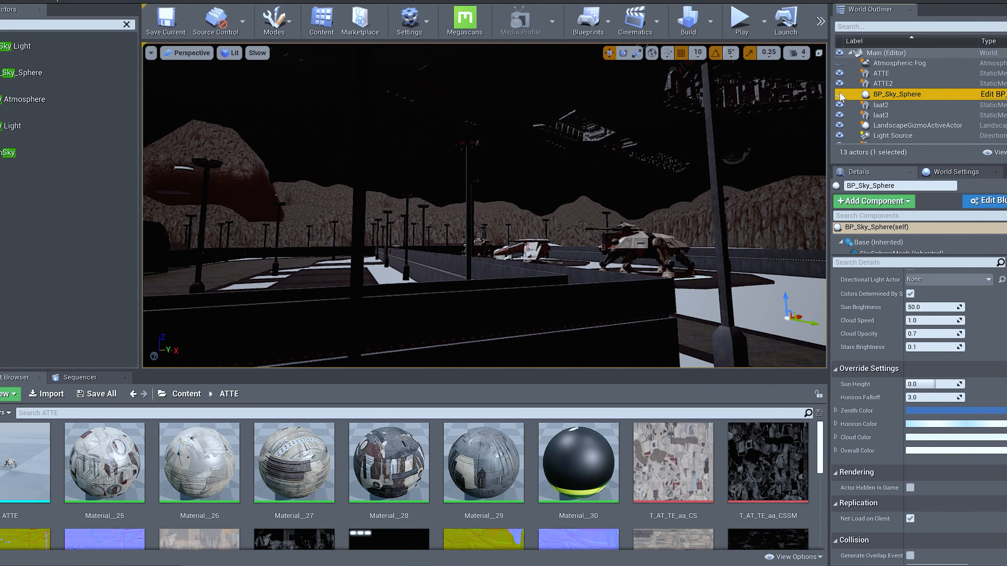
{"action": "mouse_move", "coordinate": [753, 131]}
{"action": "right_mouse_down"}
{"action": "mouse_move", "coordinate": [817, 134]}
{"action": "mouse_move", "coordinate": [777, 134]}
{"action": "right_mouse_up"}
{"action": "key", "text": "w"}
{"action": "key", "text": "w"}
{"action": "right_click_drag", "start_coordinate": [585, 276], "coordinate": [580, 264]}
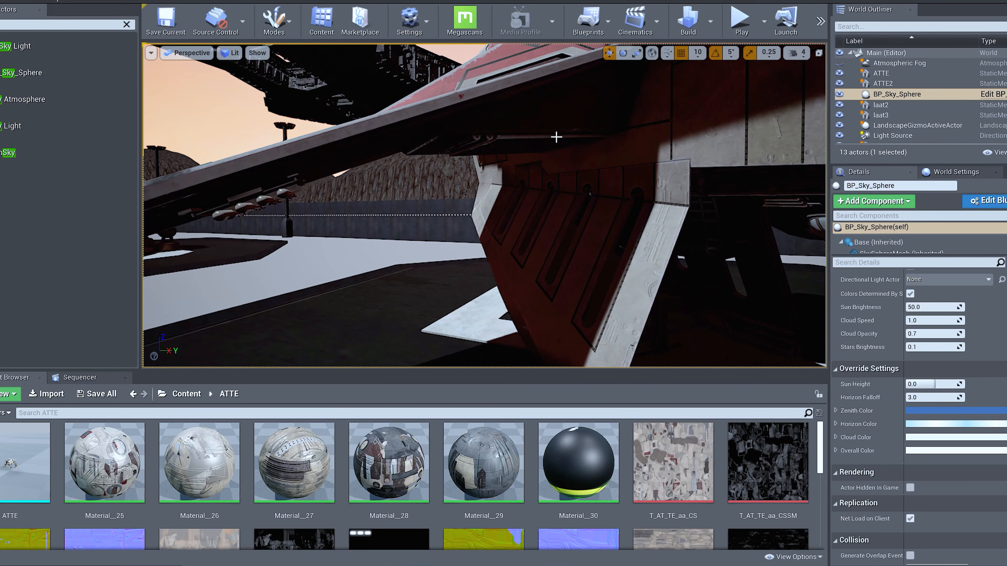
{"action": "right_click_drag", "start_coordinate": [484, 161], "coordinate": [372, 131]}
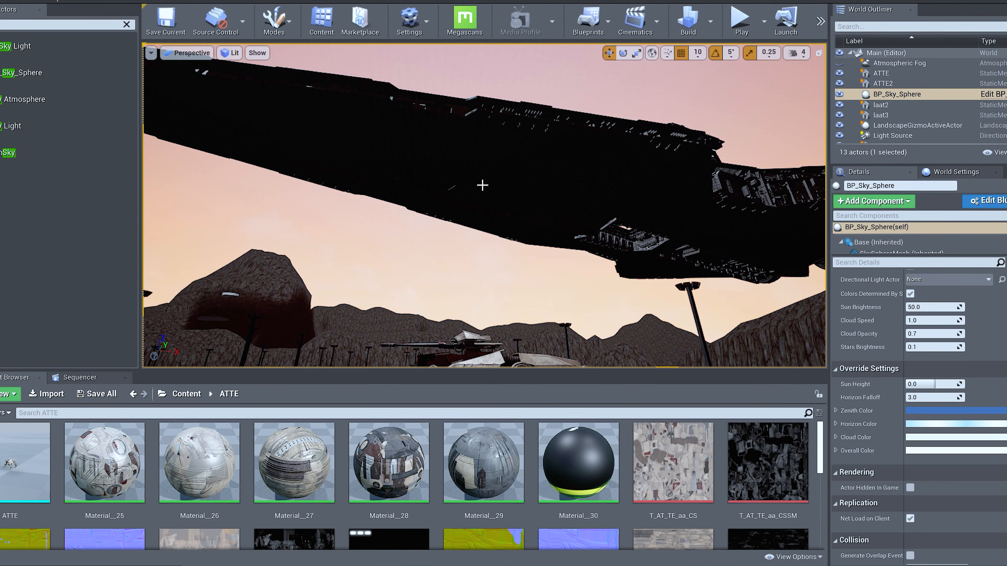
{"action": "right_click_drag", "start_coordinate": [482, 185], "coordinate": [496, 273]}
{"action": "key", "text": "w"}
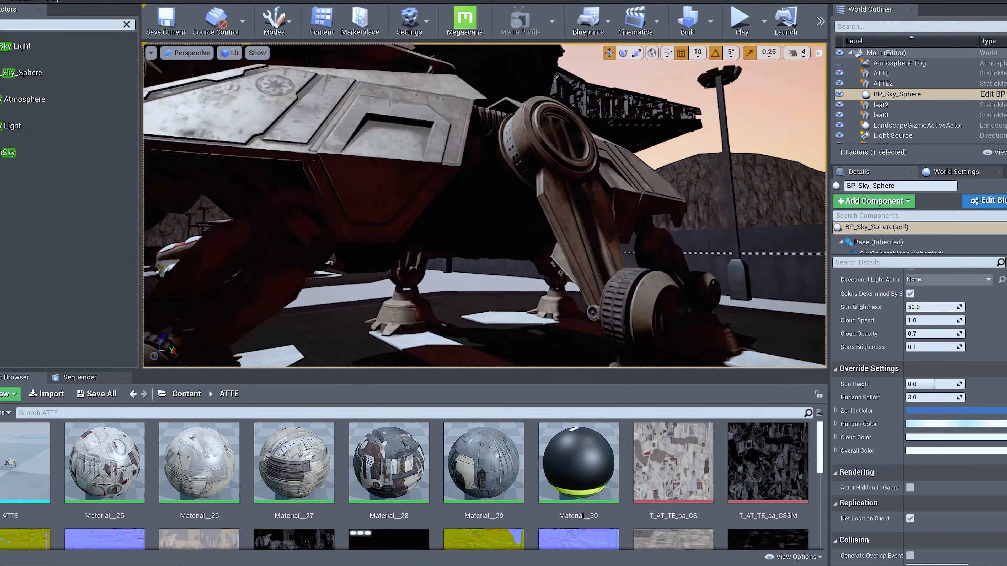
{"action": "right_click_drag", "start_coordinate": [503, 238], "coordinate": [456, 238]}
{"action": "right_click_drag", "start_coordinate": [575, 211], "coordinate": [527, 218]}
{"action": "key", "text": "d"}
{"action": "key", "text": "s"}
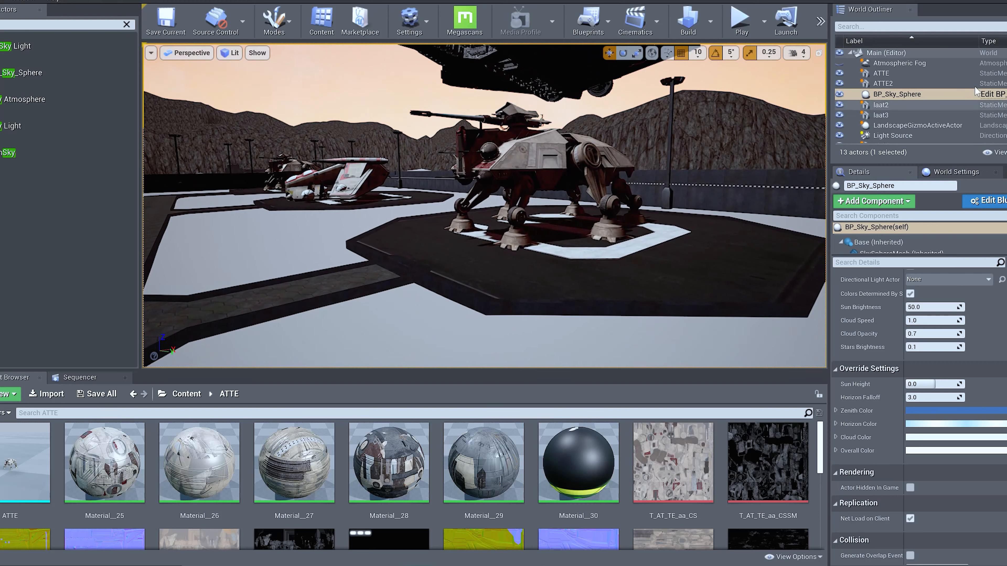
Set the SkyLight's source type to SLS Specified Cubemap.
{"action": "scroll", "coordinate": [912, 104], "scroll_direction": "down", "scroll_amount": 3}
{"action": "left_click", "coordinate": [888, 128]}
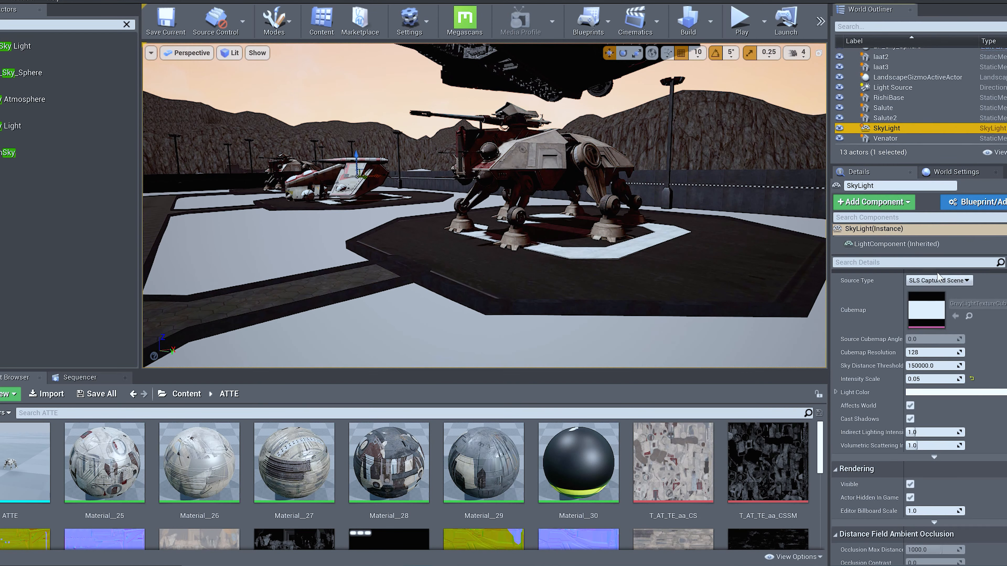
{"action": "scroll", "coordinate": [915, 287], "scroll_direction": "up", "scroll_amount": 1}
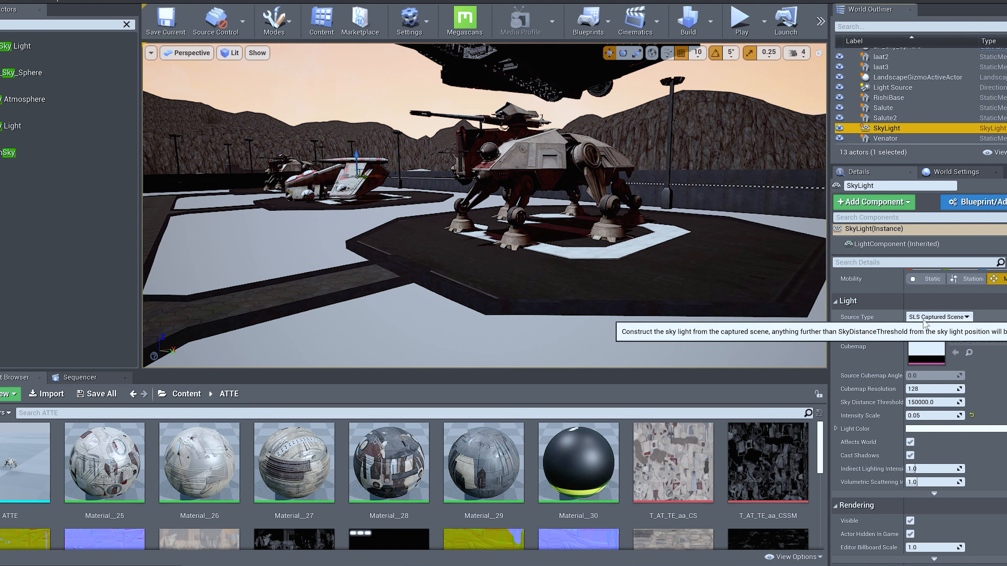
{"action": "left_click", "coordinate": [955, 317]}
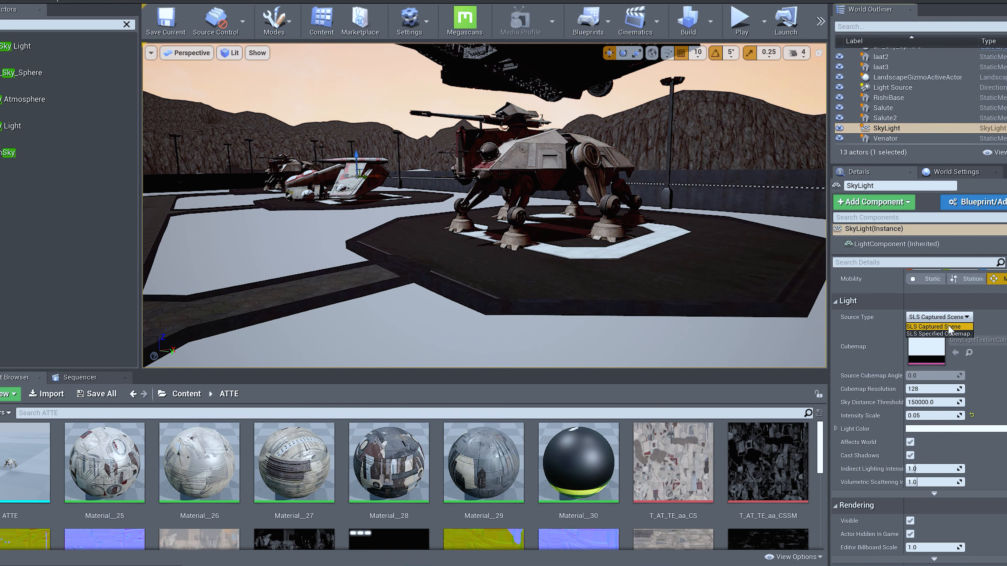
{"action": "left_click", "coordinate": [934, 334]}
Reset the SkyLight's cubemap to None and check the lighting on the saluting troopers and gunship.
{"action": "left_click", "coordinate": [980, 352]}
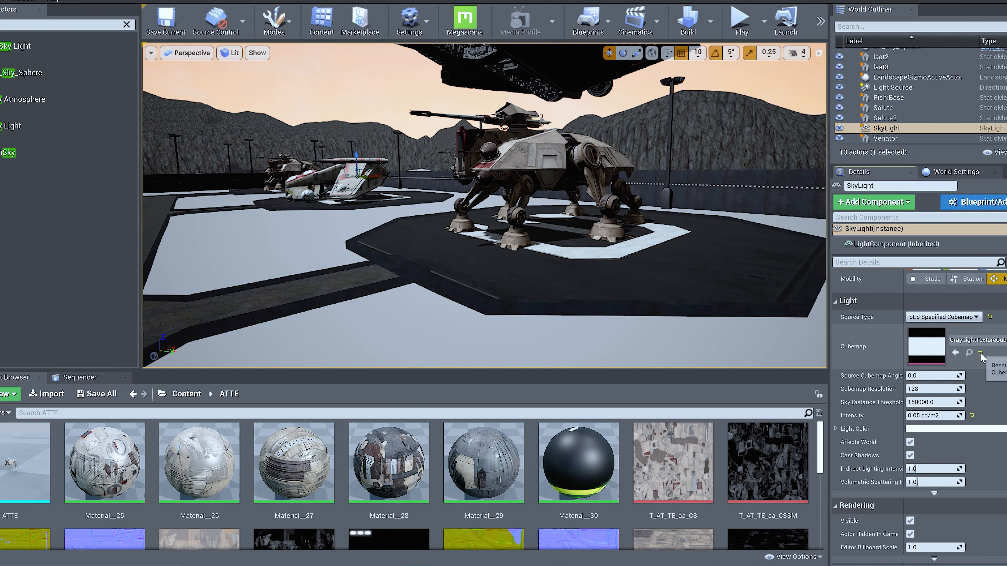
{"action": "mouse_move", "coordinate": [555, 222]}
{"action": "right_mouse_down"}
{"action": "mouse_move", "coordinate": [563, 178]}
{"action": "mouse_move", "coordinate": [483, 210]}
{"action": "mouse_move", "coordinate": [388, 202]}
{"action": "right_mouse_up"}
{"action": "right_click_drag", "start_coordinate": [674, 212], "coordinate": [640, 216]}
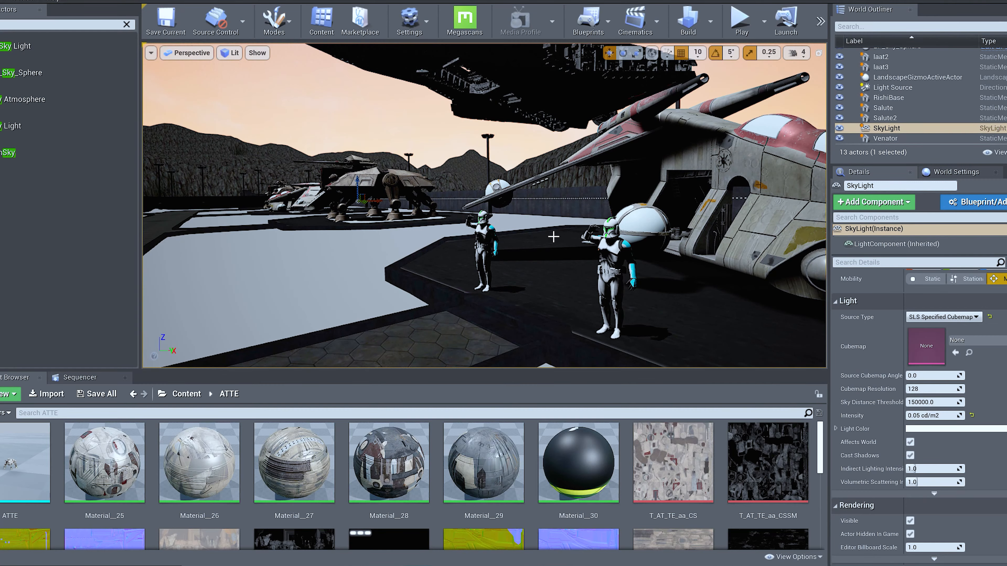
{"action": "right_click_drag", "start_coordinate": [553, 236], "coordinate": [503, 278]}
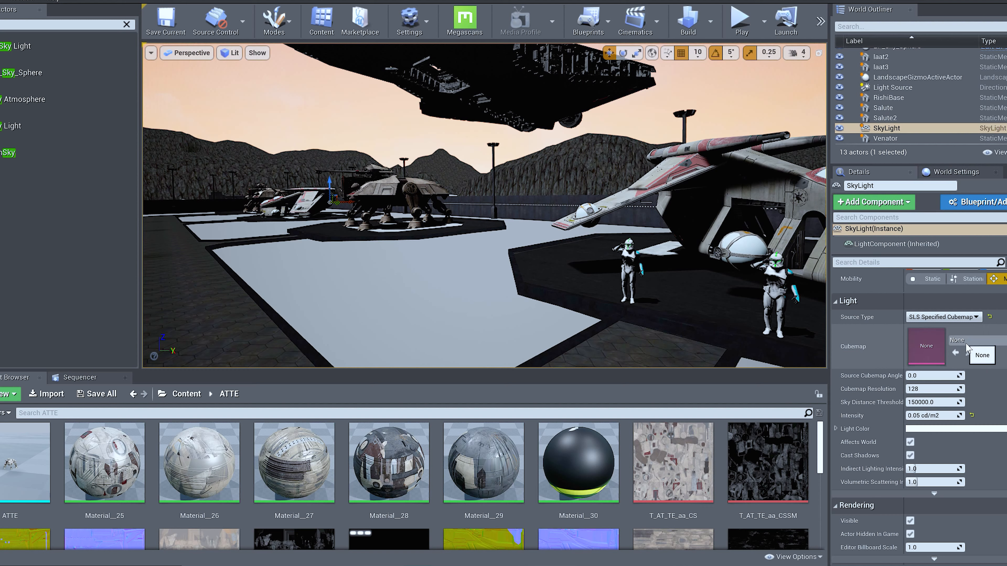
Browse the texture cubes available for the SkyLight's cubemap, and check the scene from a wider view.
{"action": "left_click", "coordinate": [968, 343]}
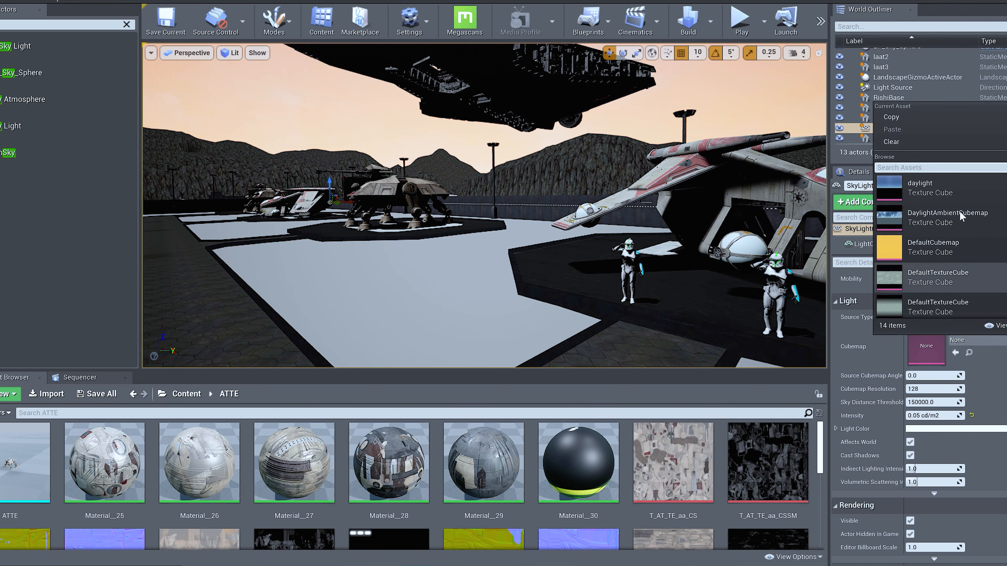
{"action": "scroll", "coordinate": [947, 231], "scroll_direction": "down", "scroll_amount": 4}
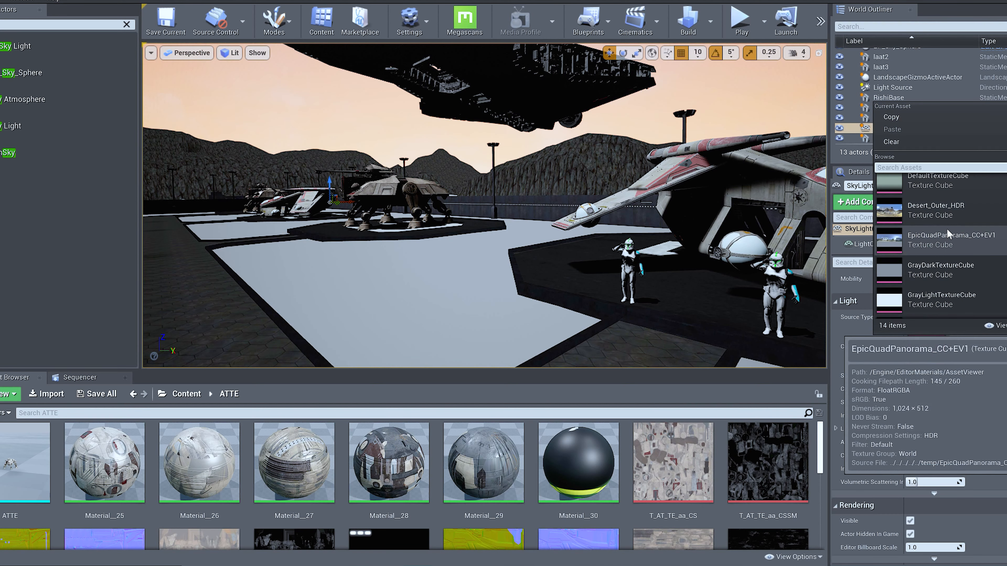
{"action": "scroll", "coordinate": [949, 230], "scroll_direction": "down", "scroll_amount": 1}
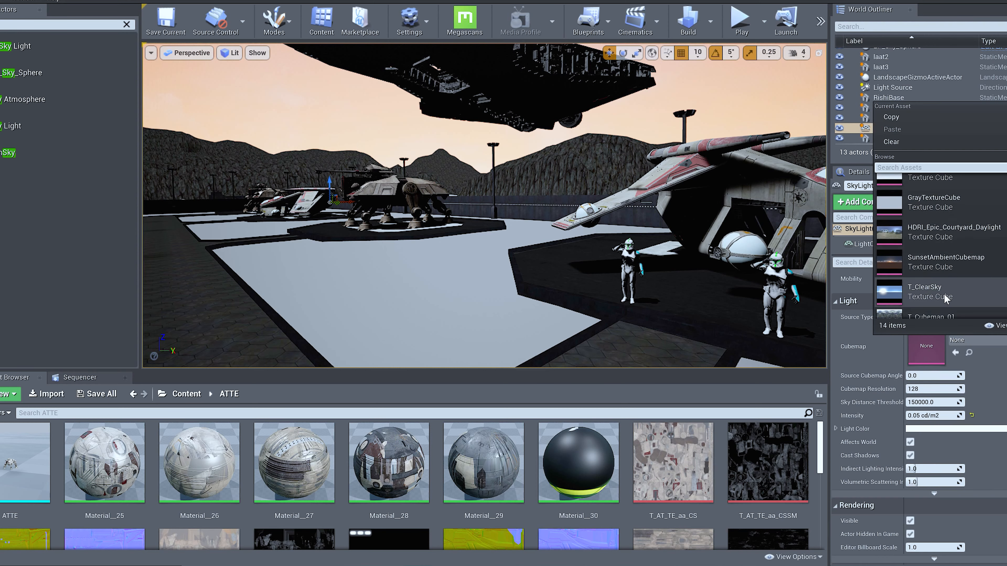
{"action": "scroll", "coordinate": [944, 293], "scroll_direction": "up", "scroll_amount": 1}
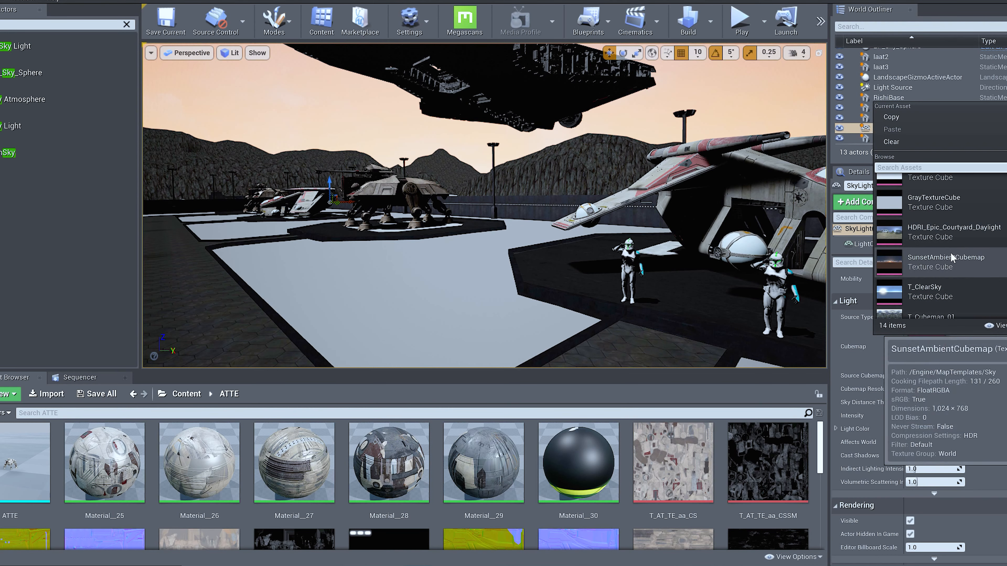
{"action": "scroll", "coordinate": [939, 226], "scroll_direction": "up", "scroll_amount": 3}
{"action": "scroll", "coordinate": [942, 214], "scroll_direction": "up", "scroll_amount": 5}
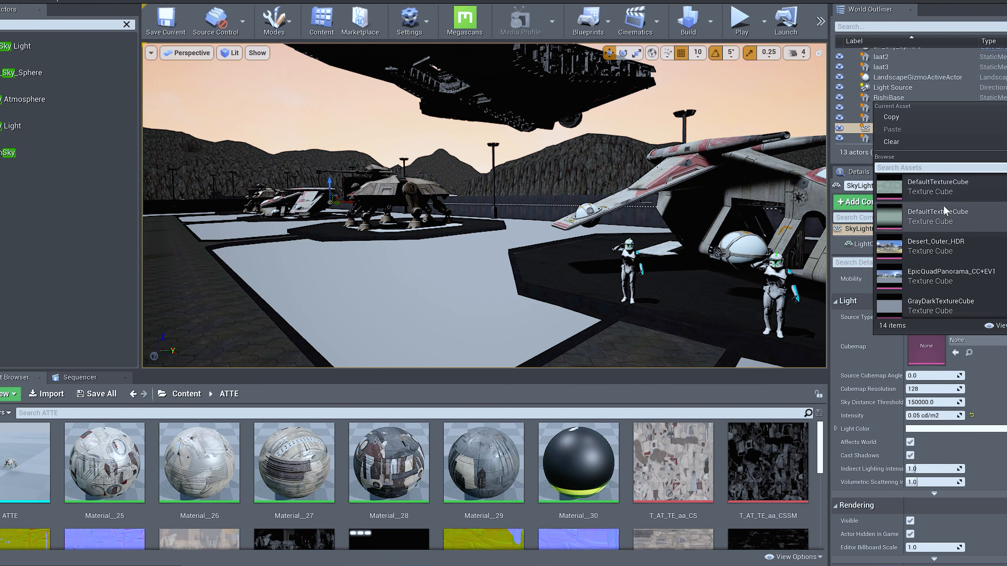
{"action": "scroll", "coordinate": [945, 212], "scroll_direction": "down", "scroll_amount": 2}
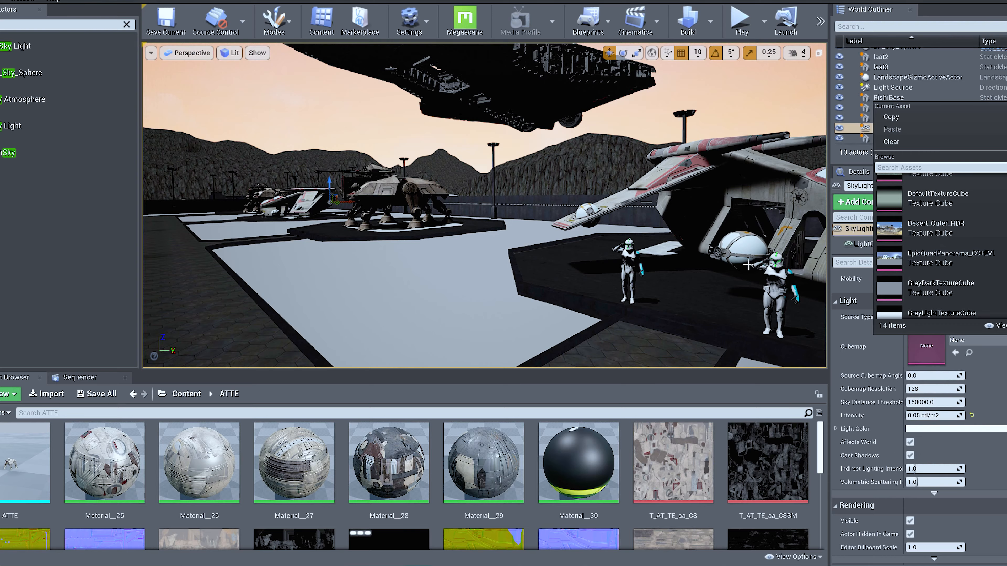
{"action": "right_click_drag", "start_coordinate": [694, 238], "coordinate": [618, 194]}
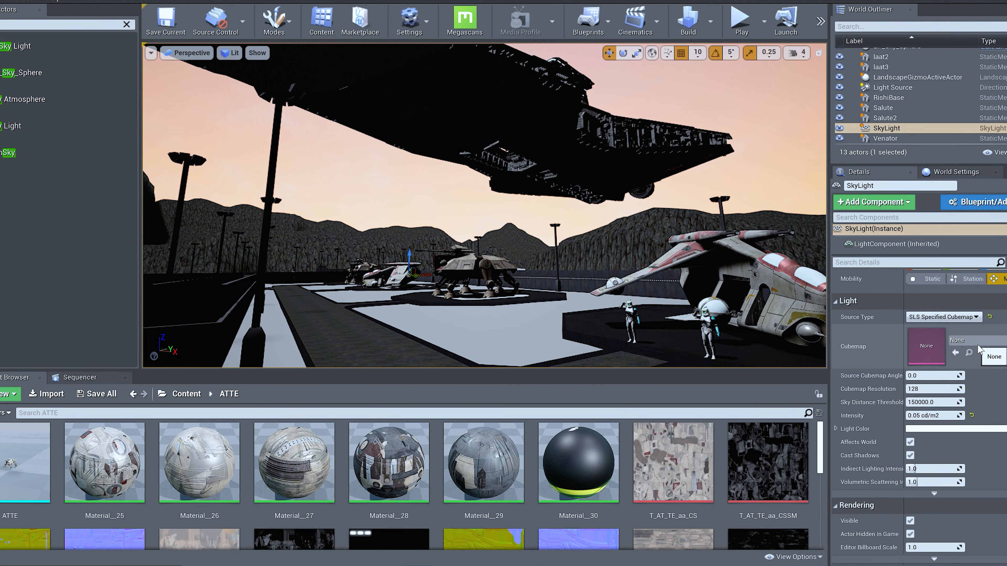
Assign GrayLightTextureCube as the SkyLight's cubemap.
{"action": "left_click", "coordinate": [971, 340]}
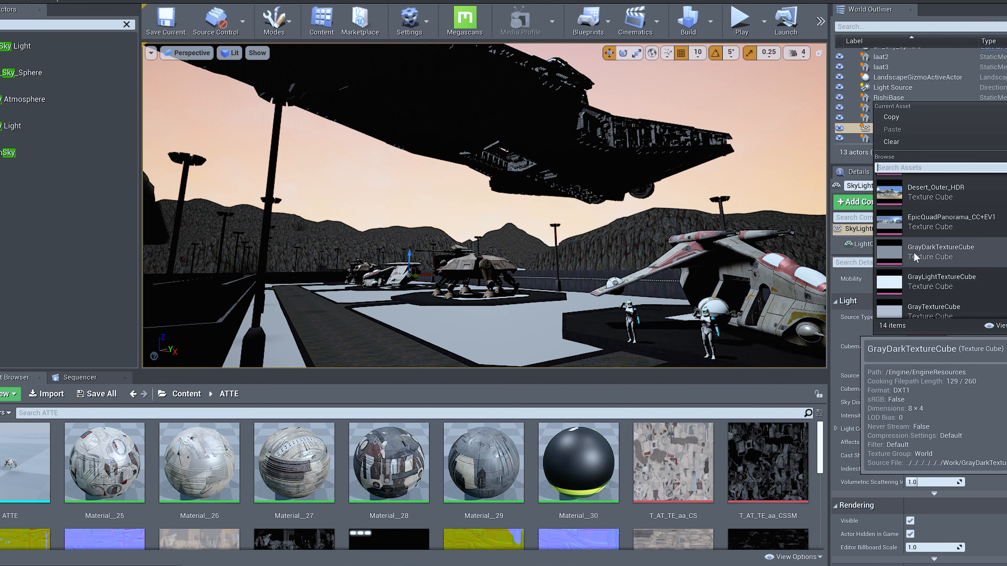
{"action": "scroll", "coordinate": [979, 256], "scroll_direction": "down", "scroll_amount": 3}
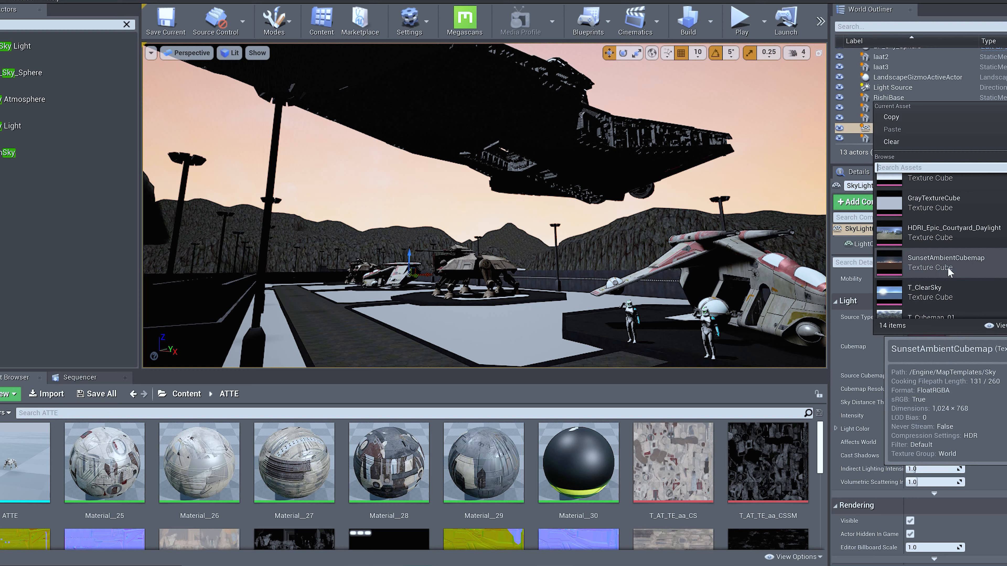
{"action": "scroll", "coordinate": [951, 265], "scroll_direction": "up", "scroll_amount": 2}
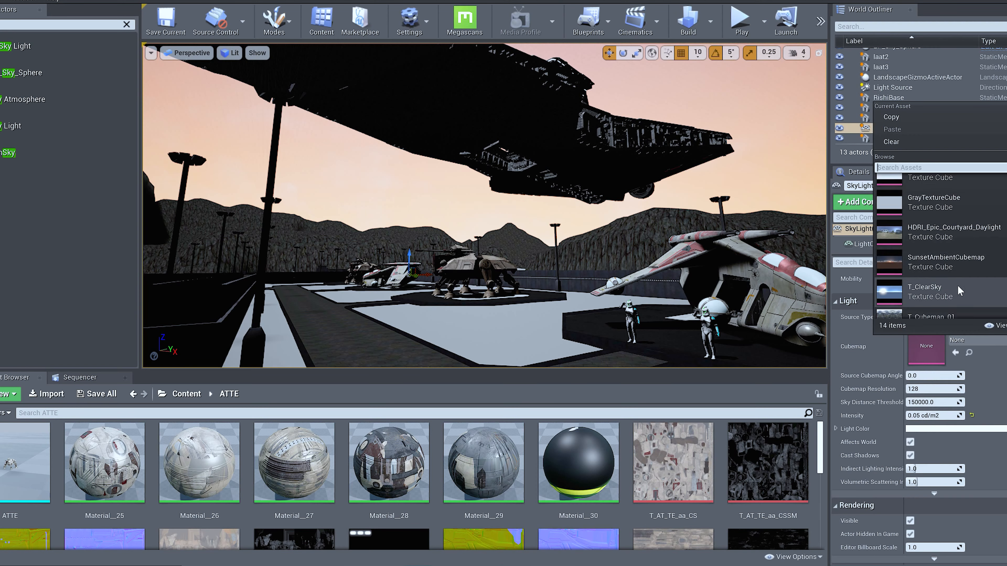
{"action": "scroll", "coordinate": [958, 287], "scroll_direction": "up", "scroll_amount": 1}
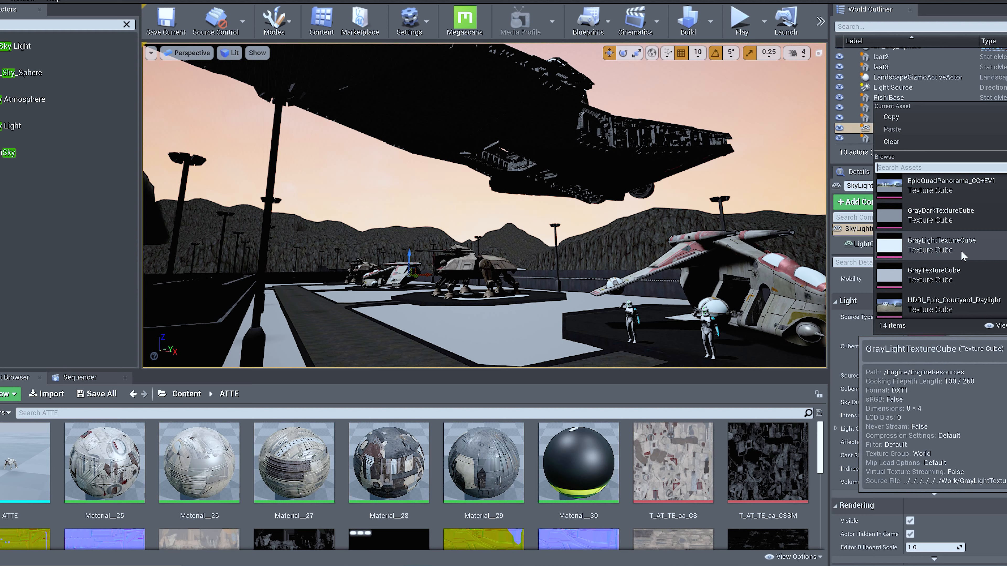
{"action": "left_click", "coordinate": [942, 257]}
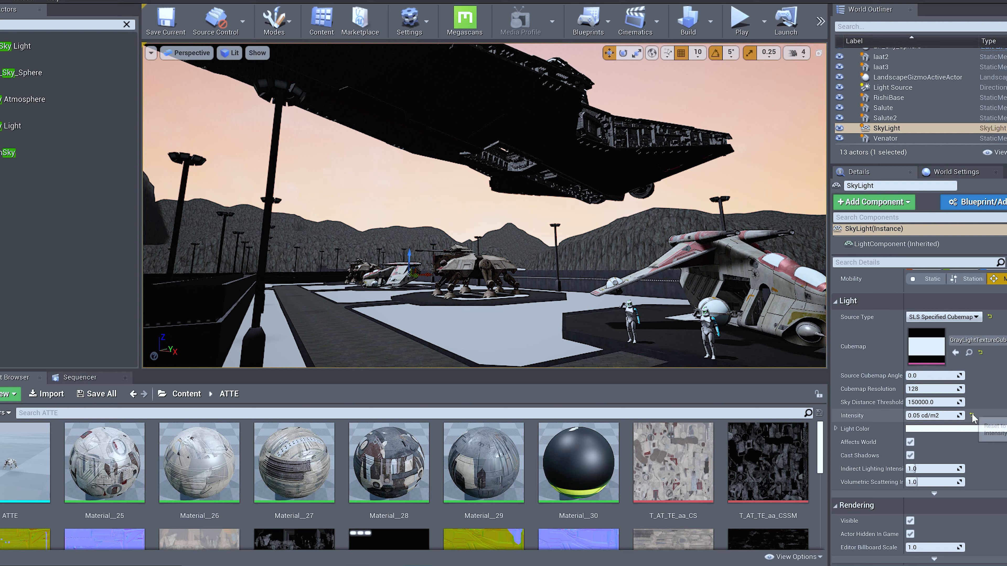
Reset the SkyLight's intensity to its default value and check the lighting across the base.
{"action": "mouse_move", "coordinate": [691, 216]}
{"action": "right_mouse_down"}
{"action": "mouse_move", "coordinate": [676, 231]}
{"action": "mouse_move", "coordinate": [685, 231]}
{"action": "right_mouse_up"}
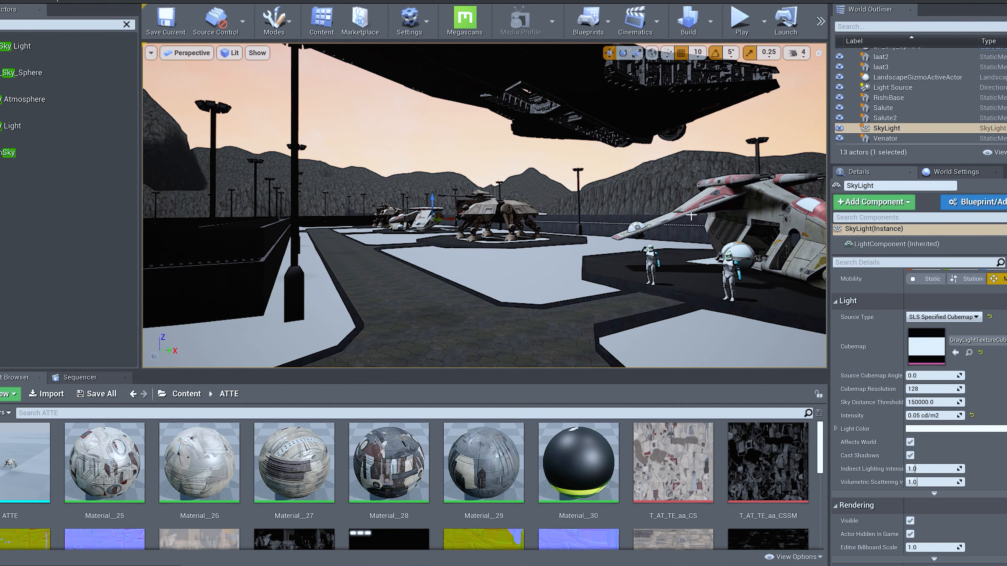
{"action": "right_click_drag", "start_coordinate": [731, 254], "coordinate": [542, 137]}
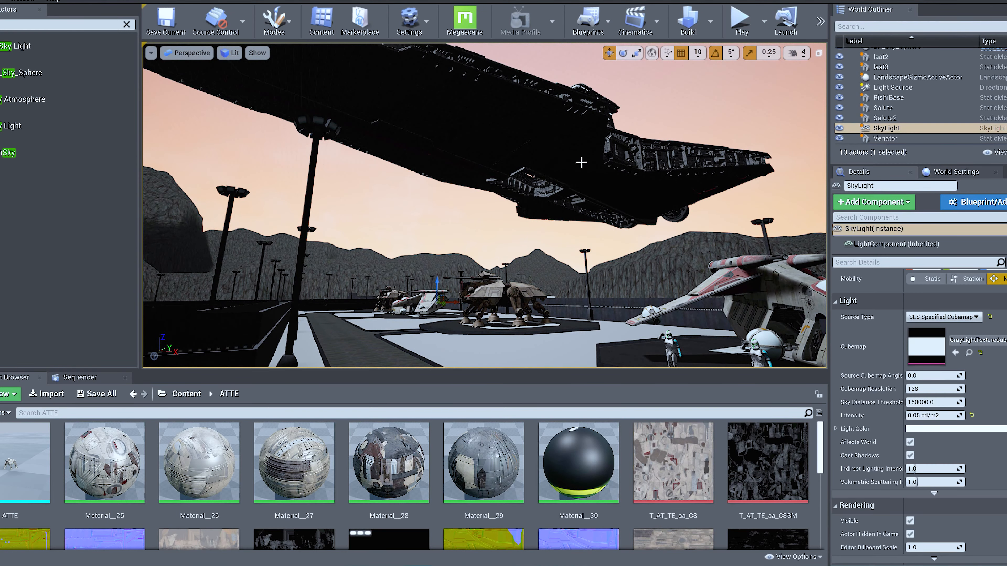
{"action": "right_click_drag", "start_coordinate": [517, 149], "coordinate": [460, 196]}
{"action": "left_click", "coordinate": [972, 415]}
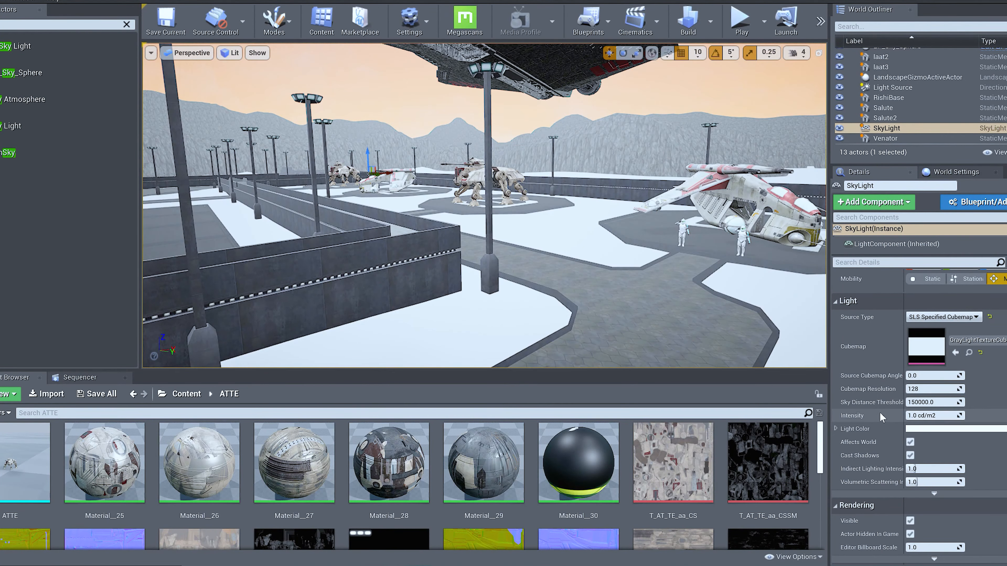
{"action": "right_click_drag", "start_coordinate": [483, 205], "coordinate": [511, 208]}
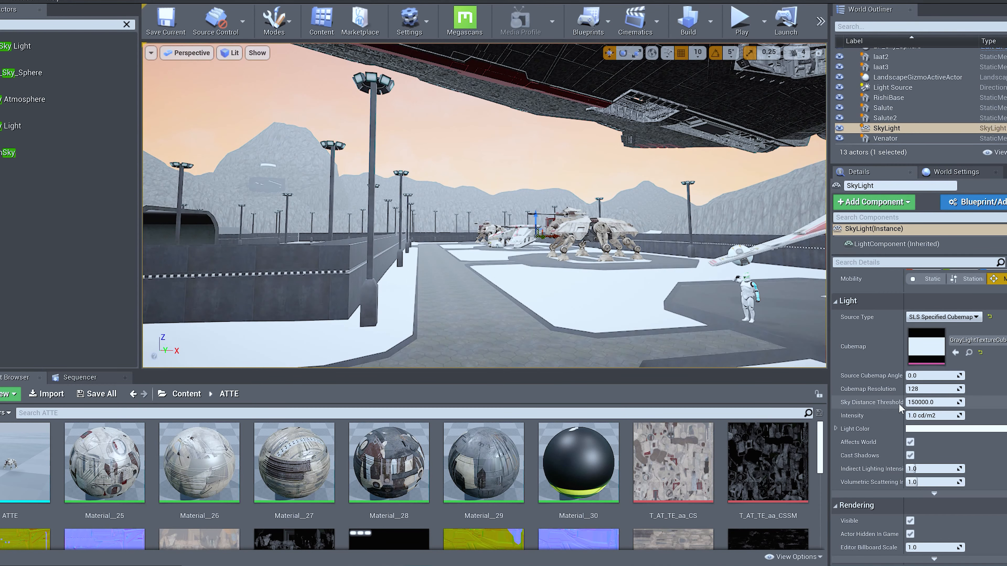
Set the SkyLight's intensity to 0.1 cd/m2 and check the Venator's shaded hull.
{"action": "mouse_move", "coordinate": [909, 415]}
{"action": "left_mouse_down"}
{"action": "mouse_move", "coordinate": [963, 415]}
{"action": "mouse_move", "coordinate": [910, 415]}
{"action": "left_mouse_up"}
{"action": "type", "text": "0.1"}
{"action": "key", "text": "Return"}
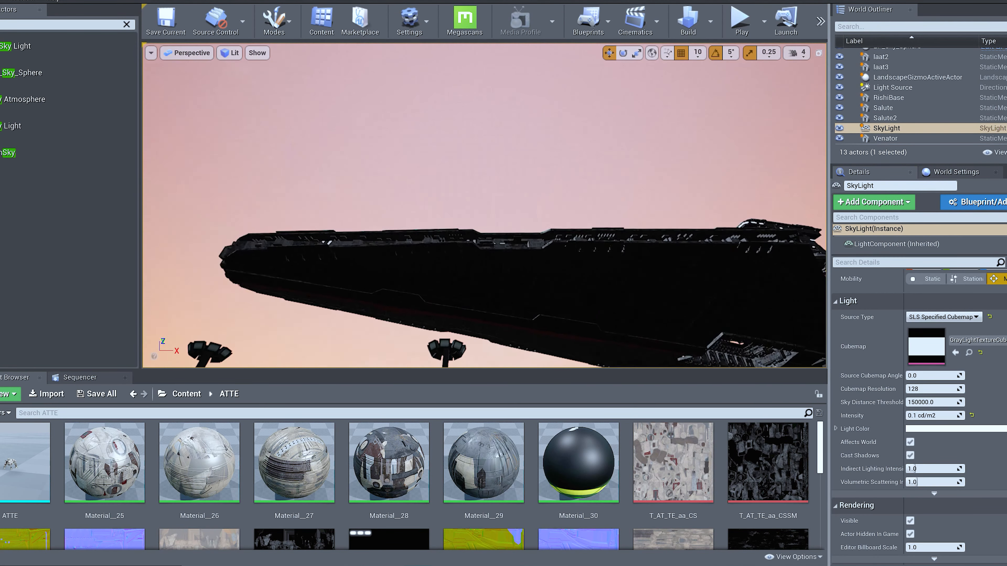
{"action": "right_click_drag", "start_coordinate": [484, 205], "coordinate": [527, 234]}
{"action": "key", "text": "a"}
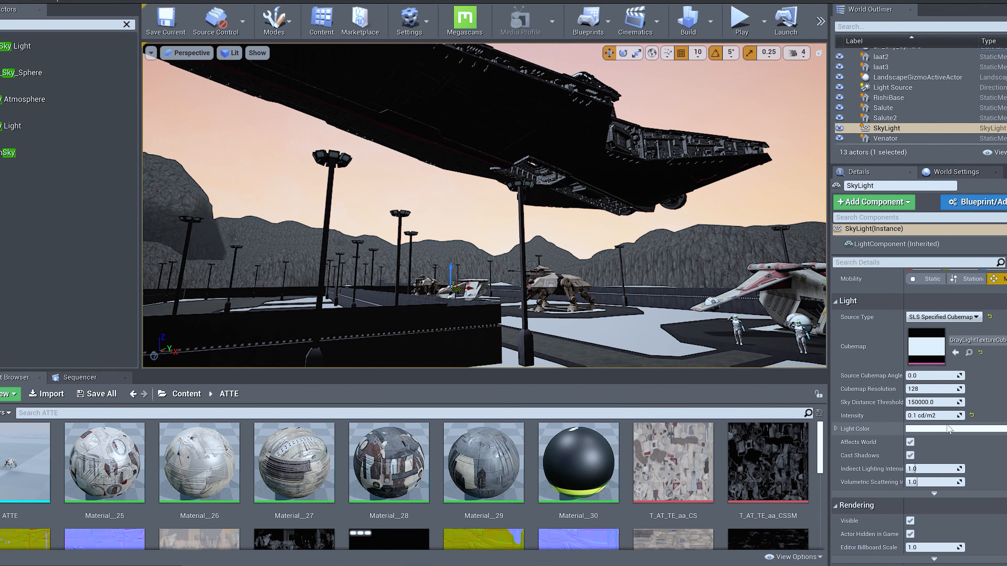
Lower the SkyLight's intensity to 0.08 and on to 0.07 cd/m2.
{"action": "left_click", "coordinate": [935, 415]}
{"action": "type", "text": "0.08"}
{"action": "key", "text": "Return"}
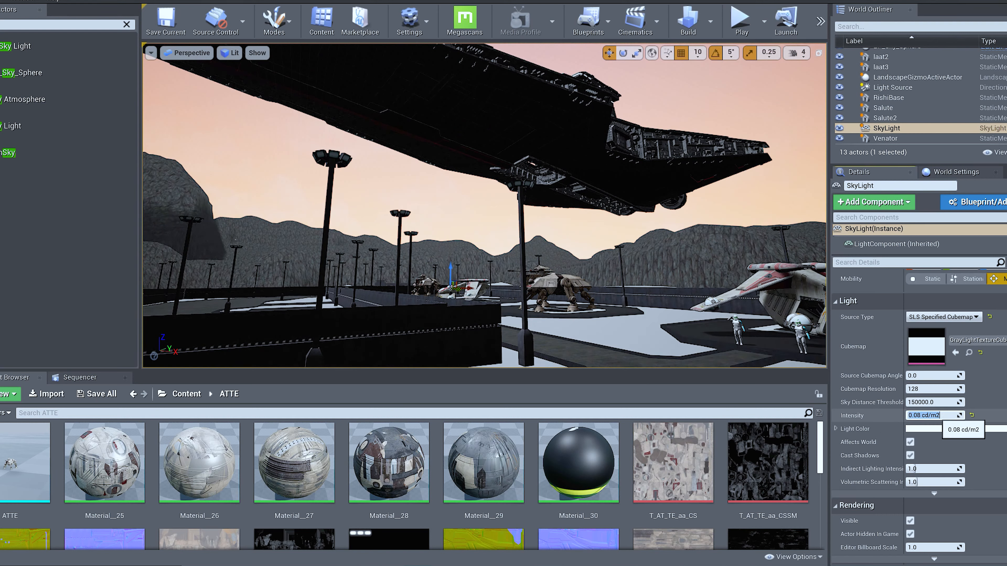
{"action": "type", "text": ".0"}
{"action": "key", "text": "Return"}
Examine how the dimmed sky light falls on the Venator's underside, the walkers and the gunships.
{"action": "key", "text": "d"}
{"action": "key", "text": "w"}
{"action": "mouse_move", "coordinate": [656, 210]}
{"action": "right_mouse_down"}
{"action": "mouse_move", "coordinate": [662, 230]}
{"action": "mouse_move", "coordinate": [642, 200]}
{"action": "right_mouse_up"}
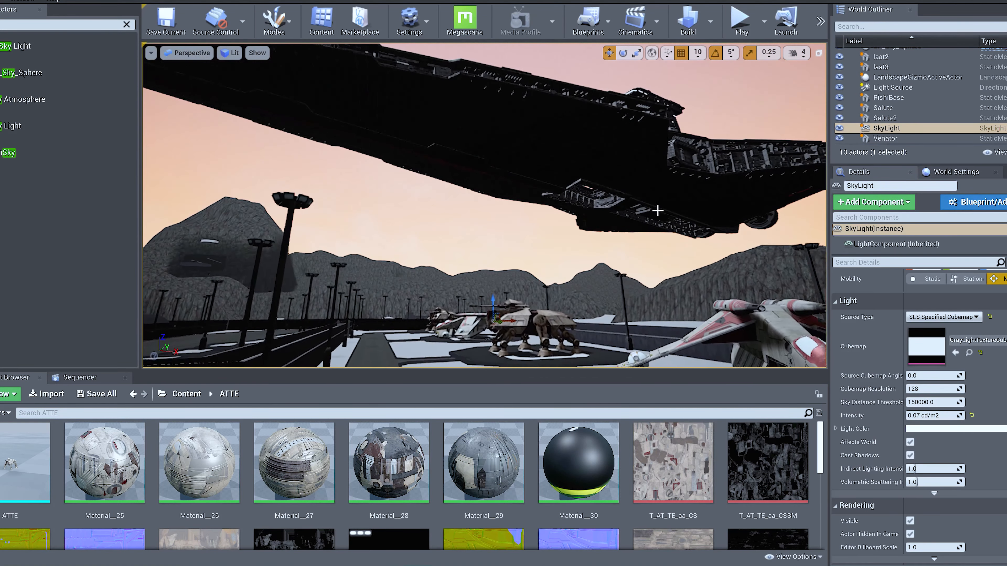
{"action": "right_click_drag", "start_coordinate": [709, 167], "coordinate": [720, 183]}
{"action": "key", "text": "a"}
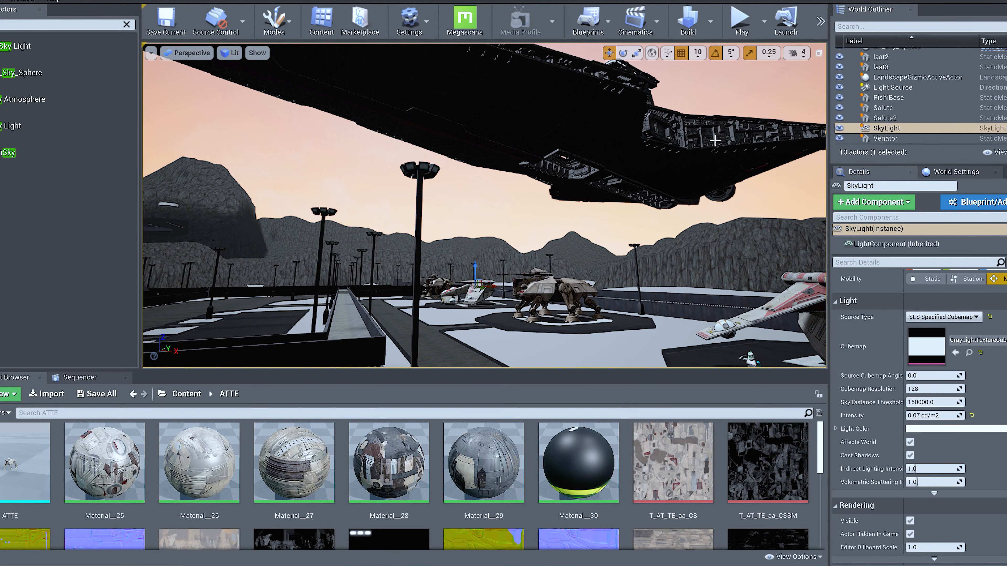
{"action": "right_click_drag", "start_coordinate": [645, 265], "coordinate": [683, 273]}
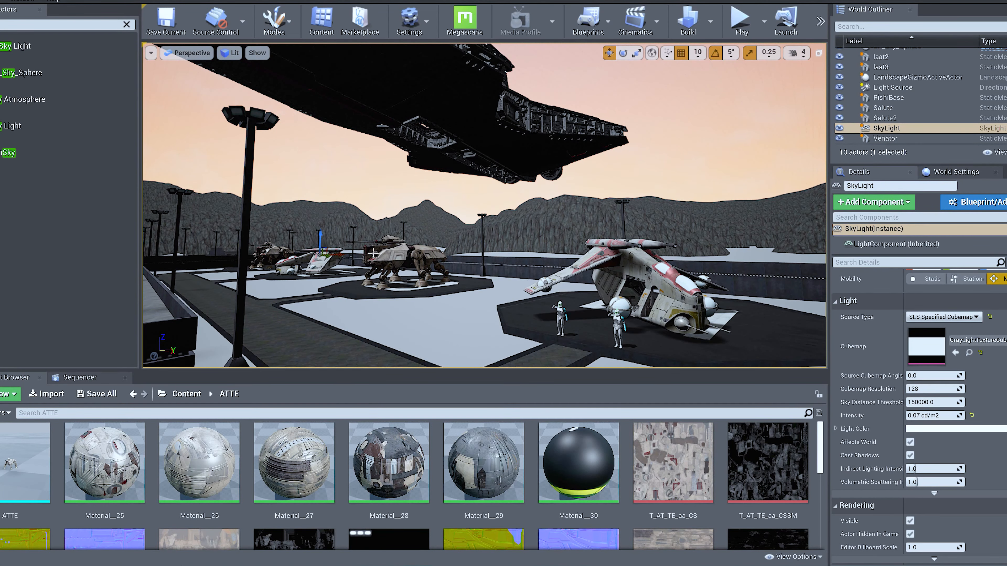
{"action": "mouse_move", "coordinate": [644, 221]}
{"action": "right_mouse_down"}
{"action": "mouse_move", "coordinate": [601, 227]}
{"action": "mouse_move", "coordinate": [657, 227]}
{"action": "right_mouse_up"}
{"action": "scroll", "coordinate": [945, 107], "scroll_direction": "up", "scroll_amount": 2}
{"action": "scroll", "coordinate": [945, 107], "scroll_direction": "up", "scroll_amount": 1}
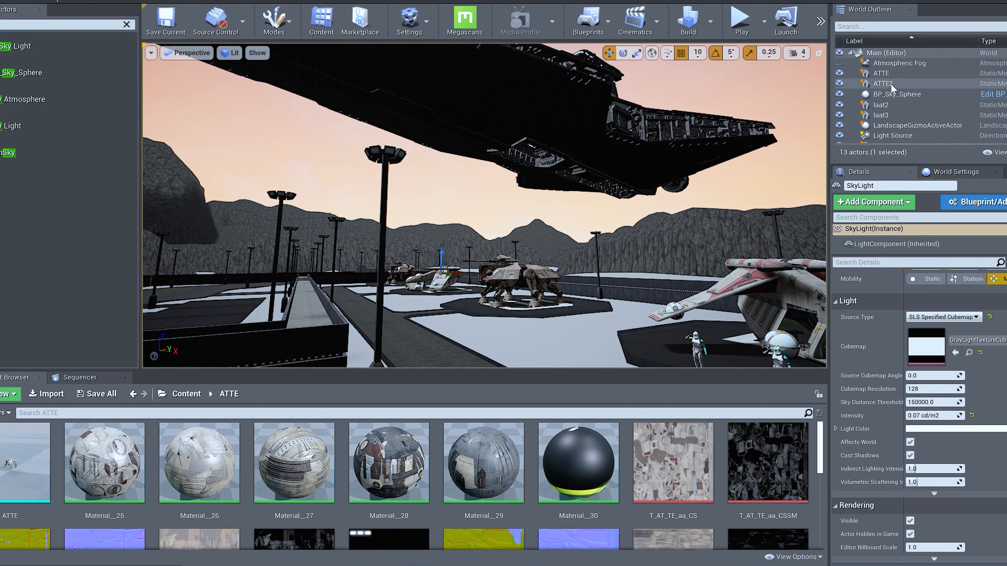
{"action": "right_click_drag", "start_coordinate": [494, 177], "coordinate": [465, 149]}
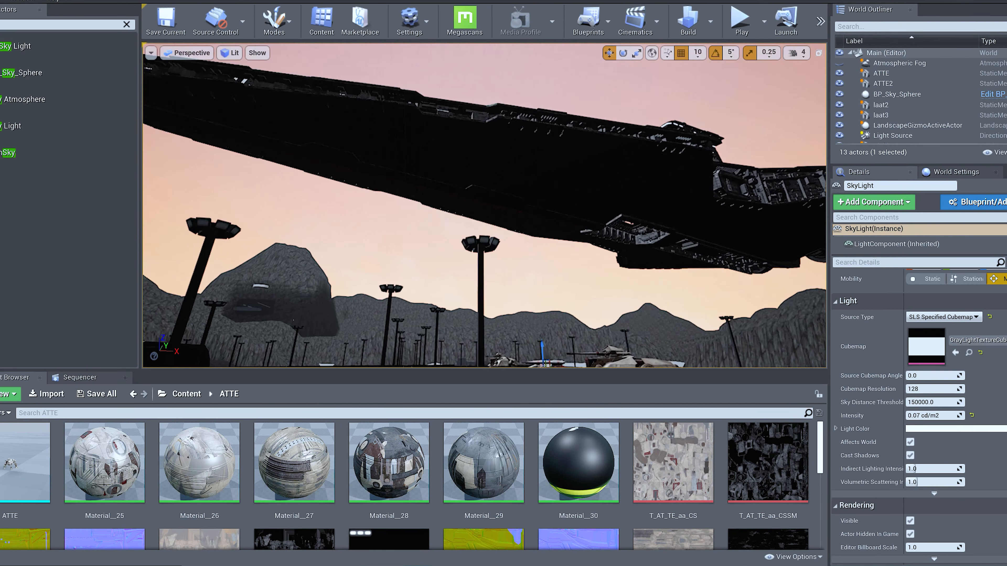
{"action": "right_click_drag", "start_coordinate": [555, 185], "coordinate": [576, 200]}
Set the directional Light Source's intensity to 5 lux and check the brightness of the base.
{"action": "scroll", "coordinate": [883, 121], "scroll_direction": "down", "scroll_amount": 3}
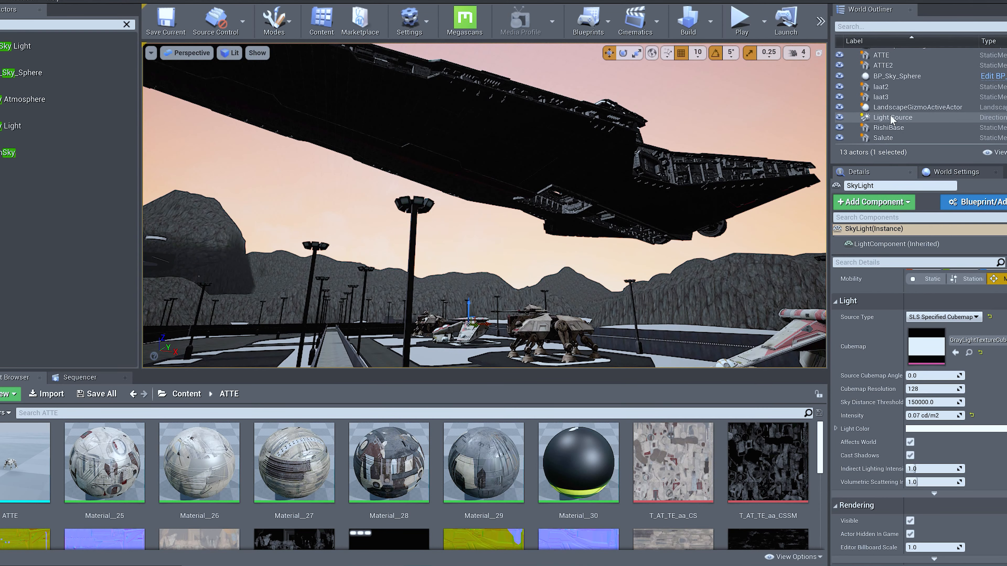
{"action": "left_click", "coordinate": [892, 99]}
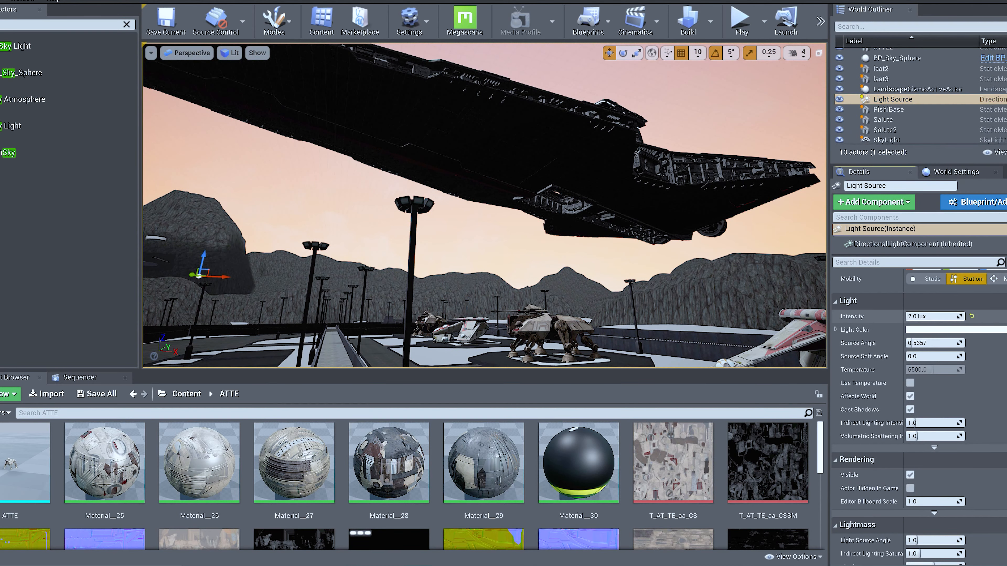
{"action": "left_click", "coordinate": [931, 316]}
{"action": "type", "text": "5"}
{"action": "key", "text": "Return"}
{"action": "right_click_drag", "start_coordinate": [540, 214], "coordinate": [563, 251]}
Set the directional Light Source's intensity to 3.5 lux and check the Venator against the sky.
{"action": "left_click", "coordinate": [929, 316]}
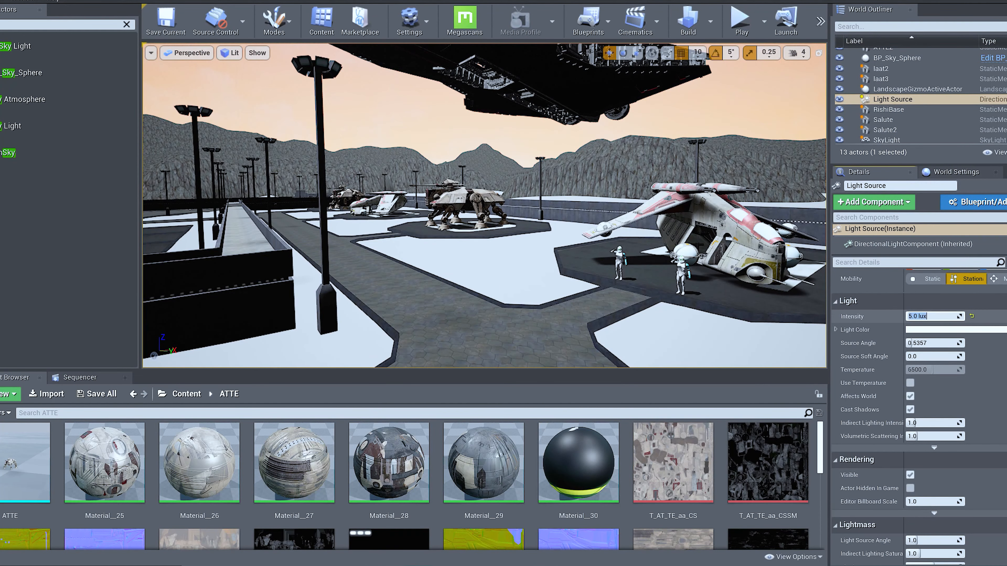
{"action": "type", "text": "4"}
{"action": "key", "text": "Return"}
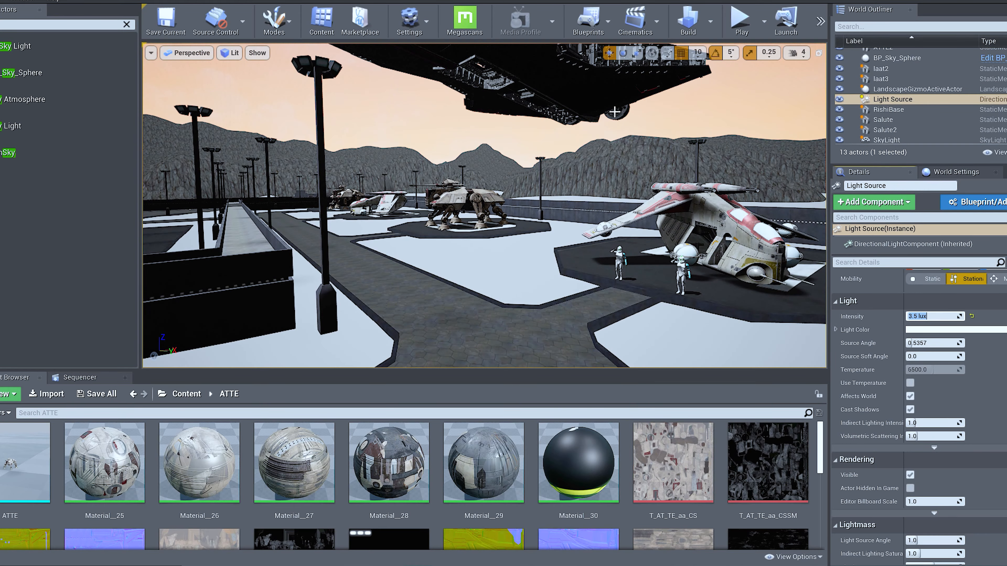
{"action": "key", "text": "w"}
{"action": "right_click_drag", "start_coordinate": [630, 145], "coordinate": [618, 124]}
{"action": "key", "text": "w"}
{"action": "key", "text": "w"}
{"action": "right_click_drag", "start_coordinate": [486, 214], "coordinate": [492, 182]}
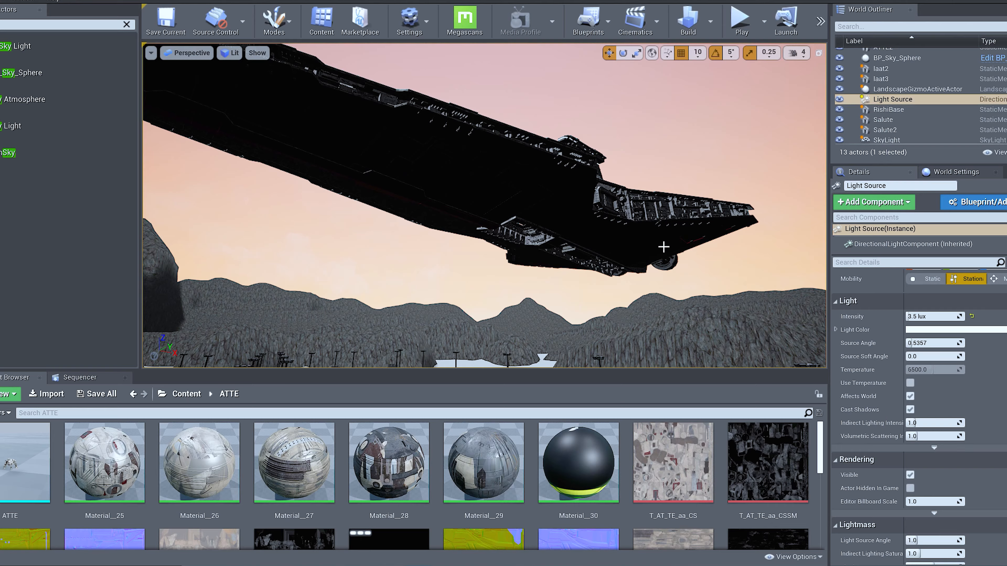
{"action": "right_click", "coordinate": [488, 183]}
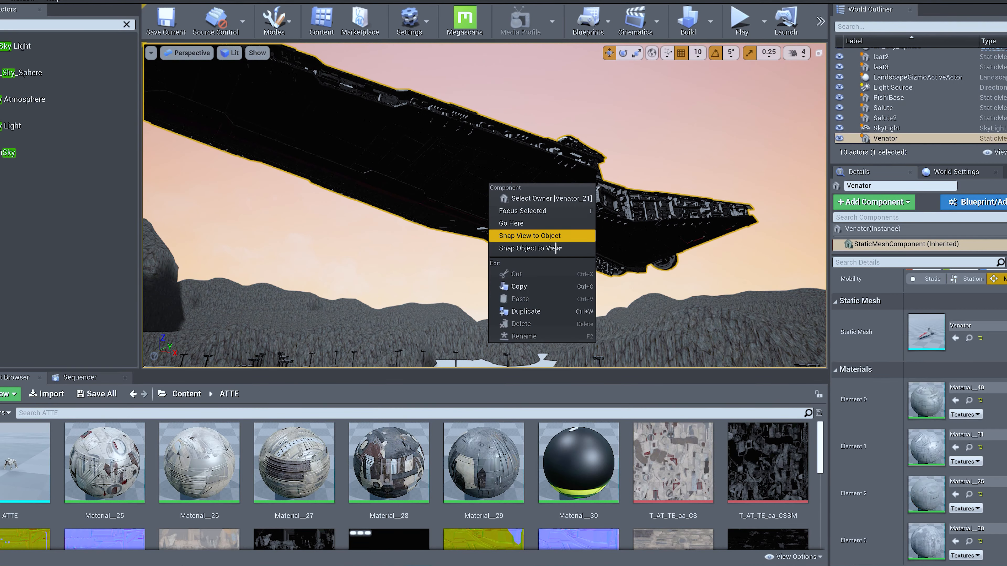
Examine the foreground gunship up close, including its shadow and its contact with the ground.
{"action": "right_click_drag", "start_coordinate": [422, 255], "coordinate": [535, 222]}
{"action": "key", "text": "w"}
{"action": "key", "text": "a"}
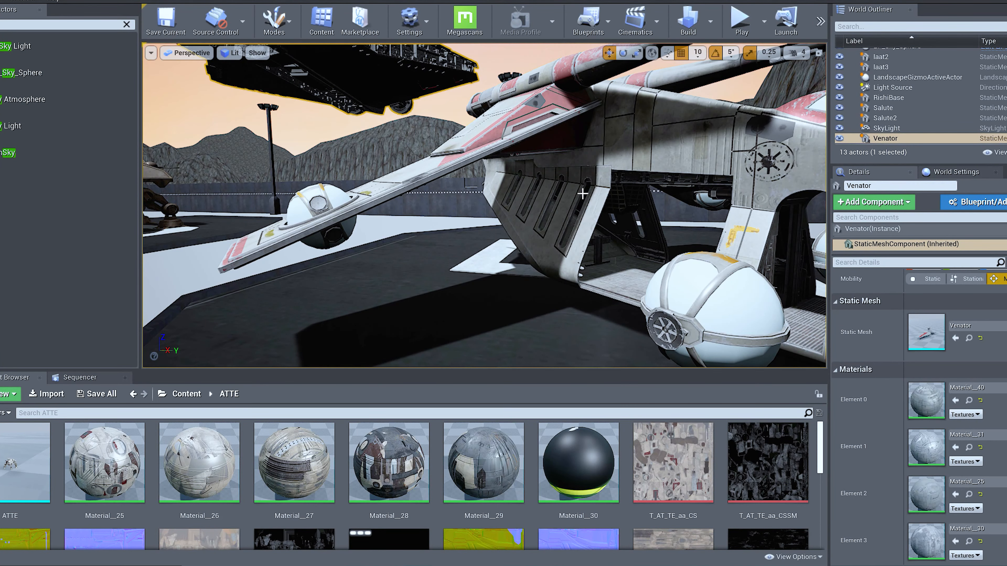
{"action": "mouse_move", "coordinate": [561, 213]}
{"action": "right_mouse_down"}
{"action": "mouse_move", "coordinate": [456, 210]}
{"action": "mouse_move", "coordinate": [472, 200]}
{"action": "mouse_move", "coordinate": [560, 213]}
{"action": "right_mouse_up"}
{"action": "key", "text": "w"}
{"action": "key", "text": "w"}
{"action": "key", "text": "s"}
{"action": "right_click_drag", "start_coordinate": [510, 260], "coordinate": [468, 239]}
{"action": "key", "text": "a"}
{"action": "key", "text": "w"}
{"action": "key", "text": "d"}
{"action": "key", "text": "w"}
Lower the laat2 gunship behind the saluting troopers so it rests on the landing pad.
{"action": "left_click", "coordinate": [683, 178]}
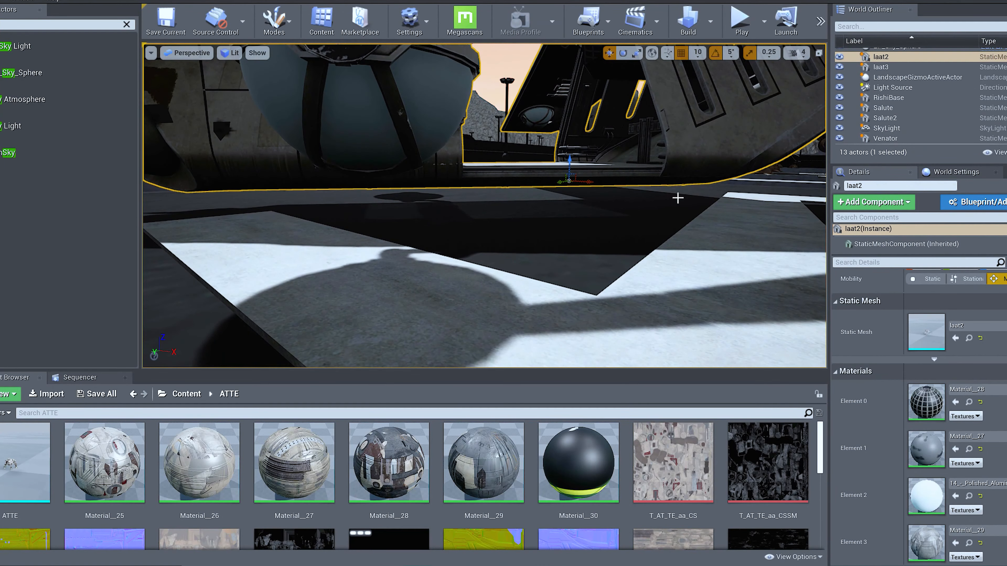
{"action": "left_click_drag", "start_coordinate": [574, 166], "coordinate": [567, 190]}
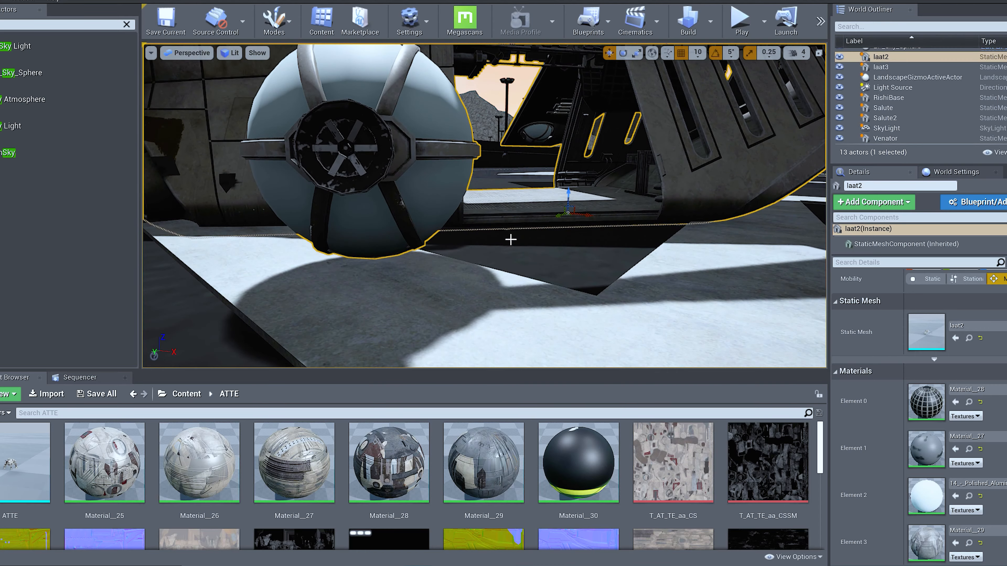
{"action": "key", "text": "a"}
{"action": "right_click_drag", "start_coordinate": [510, 238], "coordinate": [614, 230]}
{"action": "left_click_drag", "start_coordinate": [659, 216], "coordinate": [650, 221]}
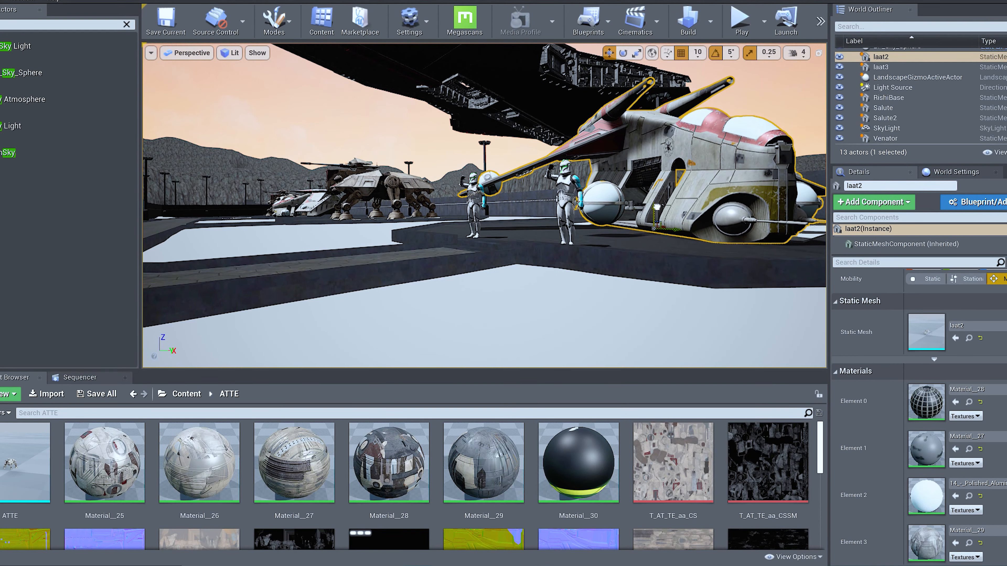
Review the gunship, saluting troopers, walkers and Venator together from wider viewpoints.
{"action": "key", "text": "w"}
{"action": "right_click_drag", "start_coordinate": [650, 221], "coordinate": [642, 242]}
{"action": "key", "text": "s"}
{"action": "key", "text": "s"}
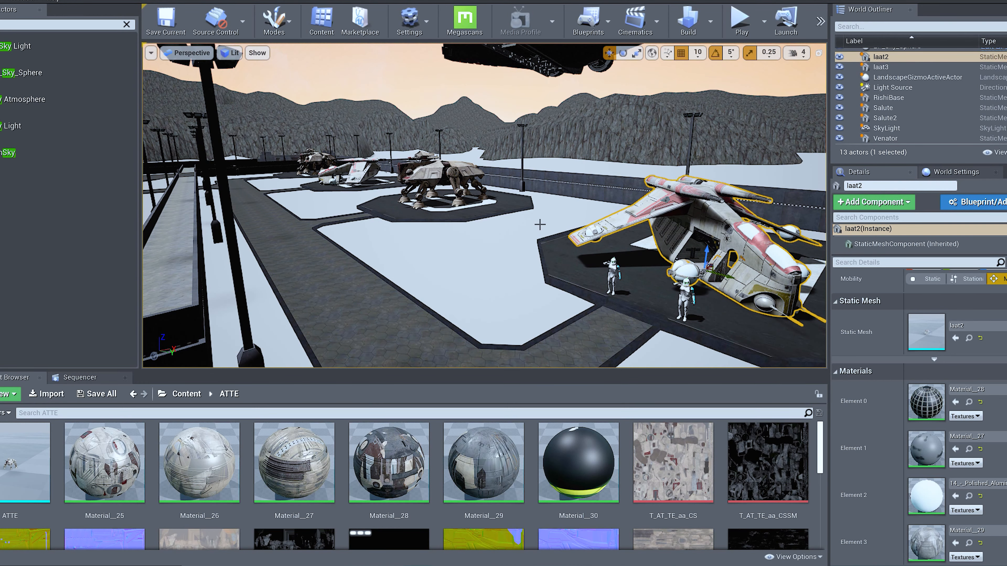
{"action": "right_click_drag", "start_coordinate": [594, 245], "coordinate": [638, 235]}
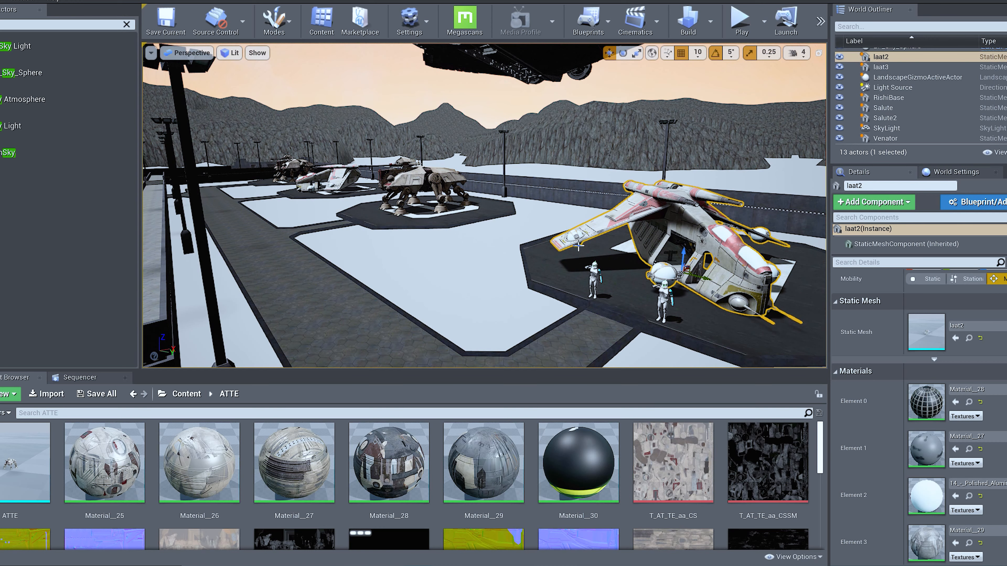
{"action": "right_click_drag", "start_coordinate": [578, 246], "coordinate": [714, 240]}
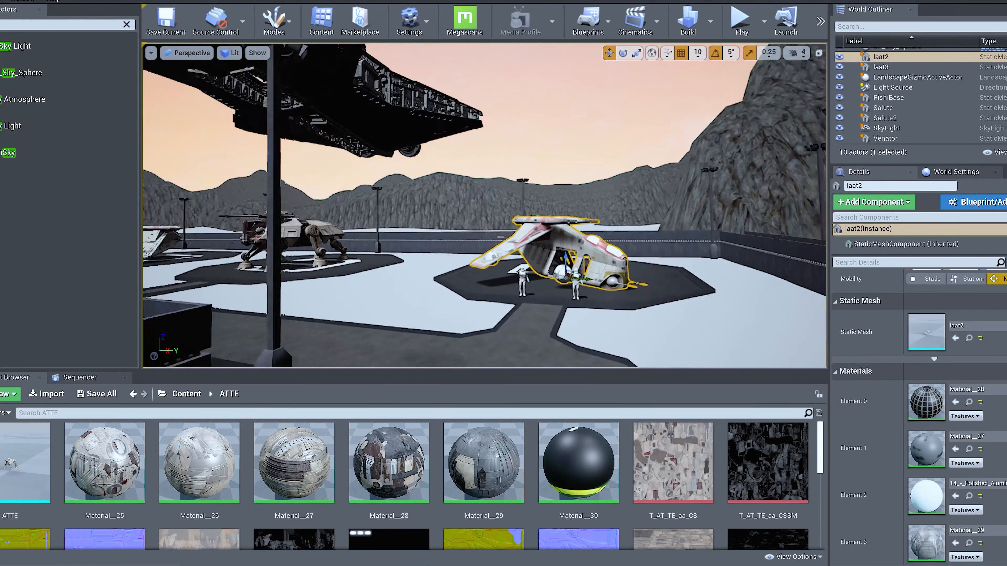
{"action": "right_click_drag", "start_coordinate": [546, 247], "coordinate": [544, 249]}
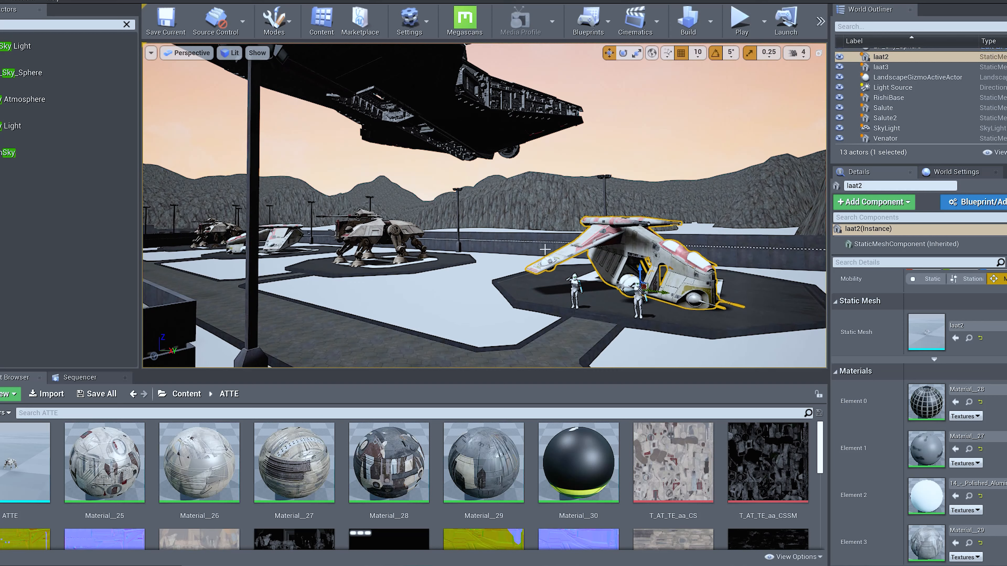